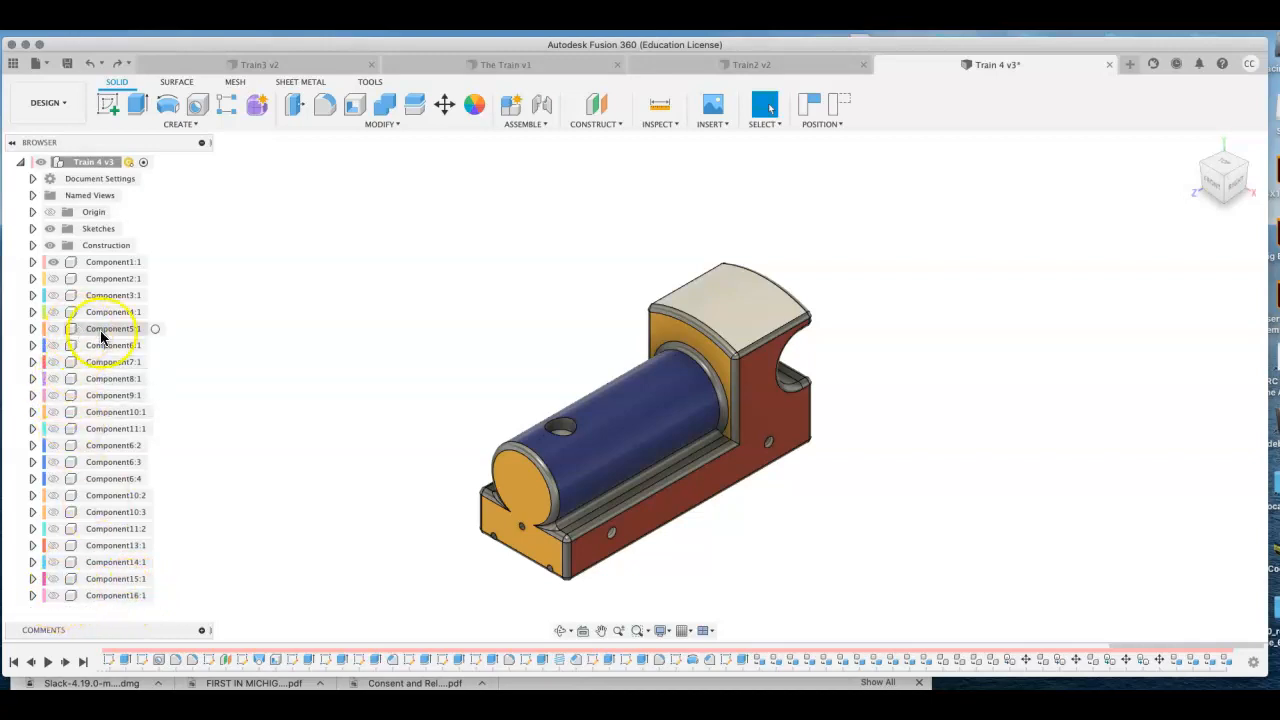
Step: Ground the train body, Component1:1, so that it stays fixed in the assembly
right_click(90, 261)
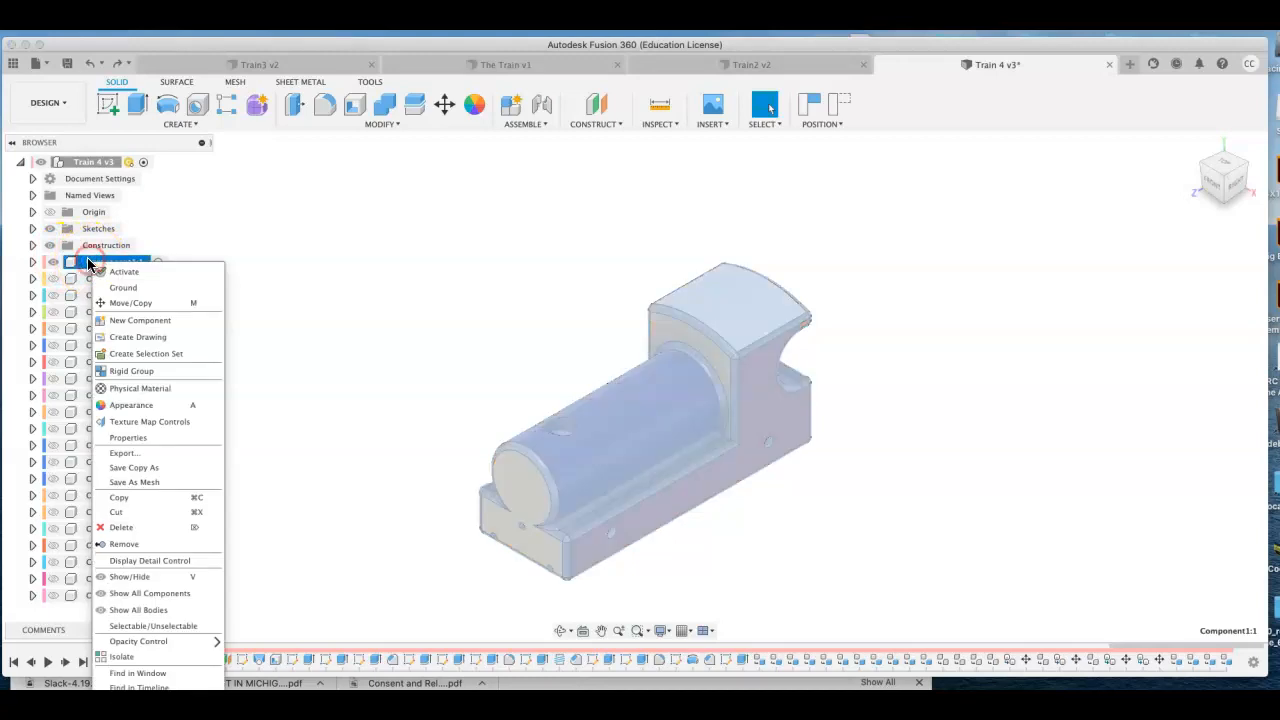
left_click(123, 290)
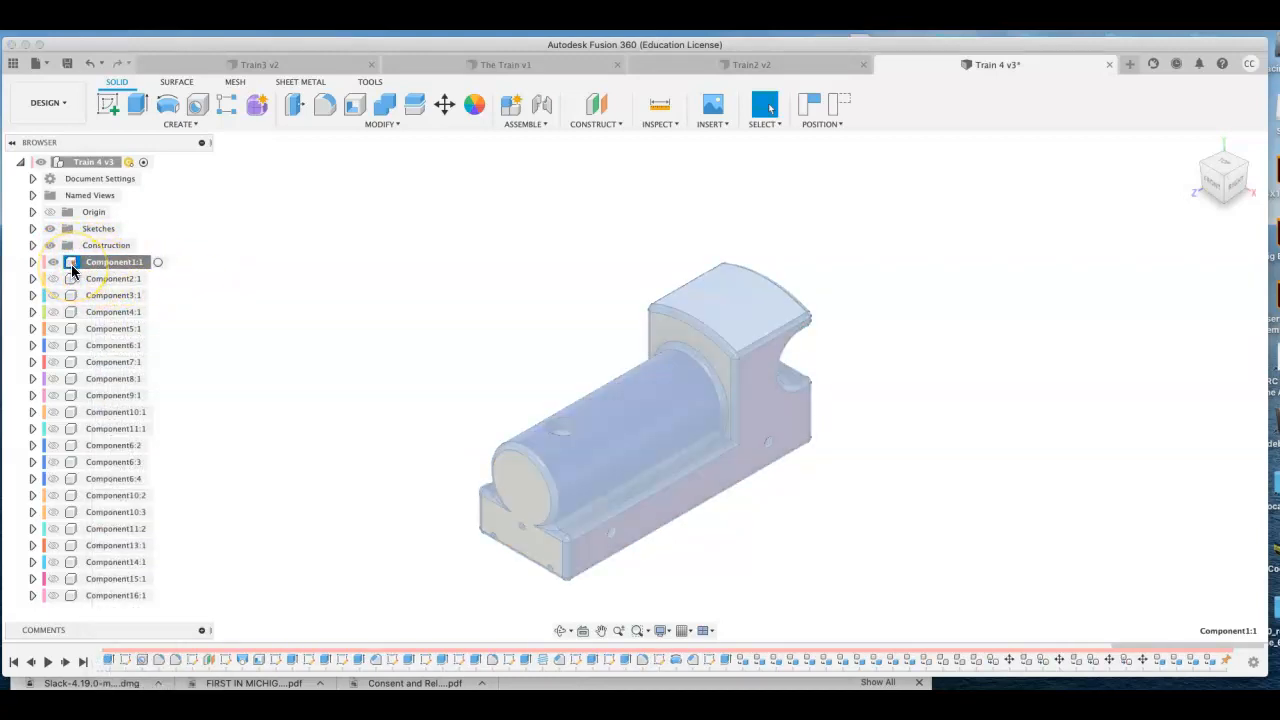
left_click(354, 387)
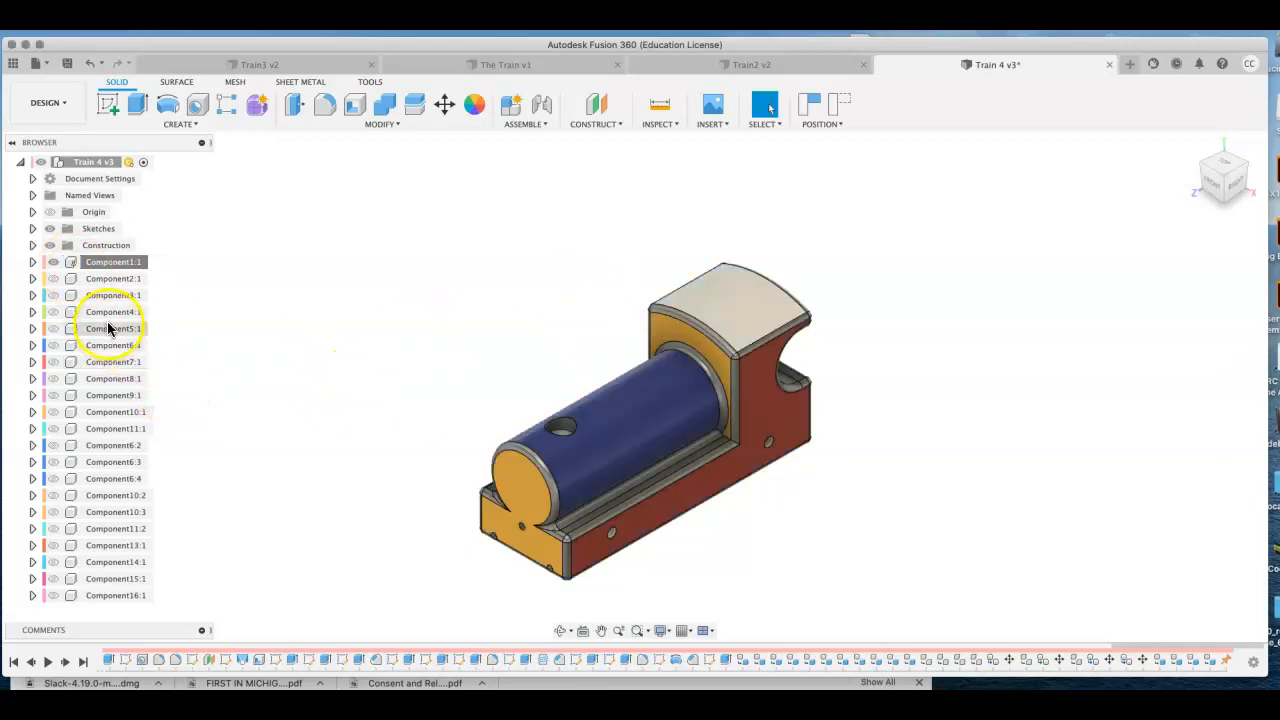
Step: Show the smokestack, Component3:1, alongside the train body
left_click(56, 297)
left_click(55, 296)
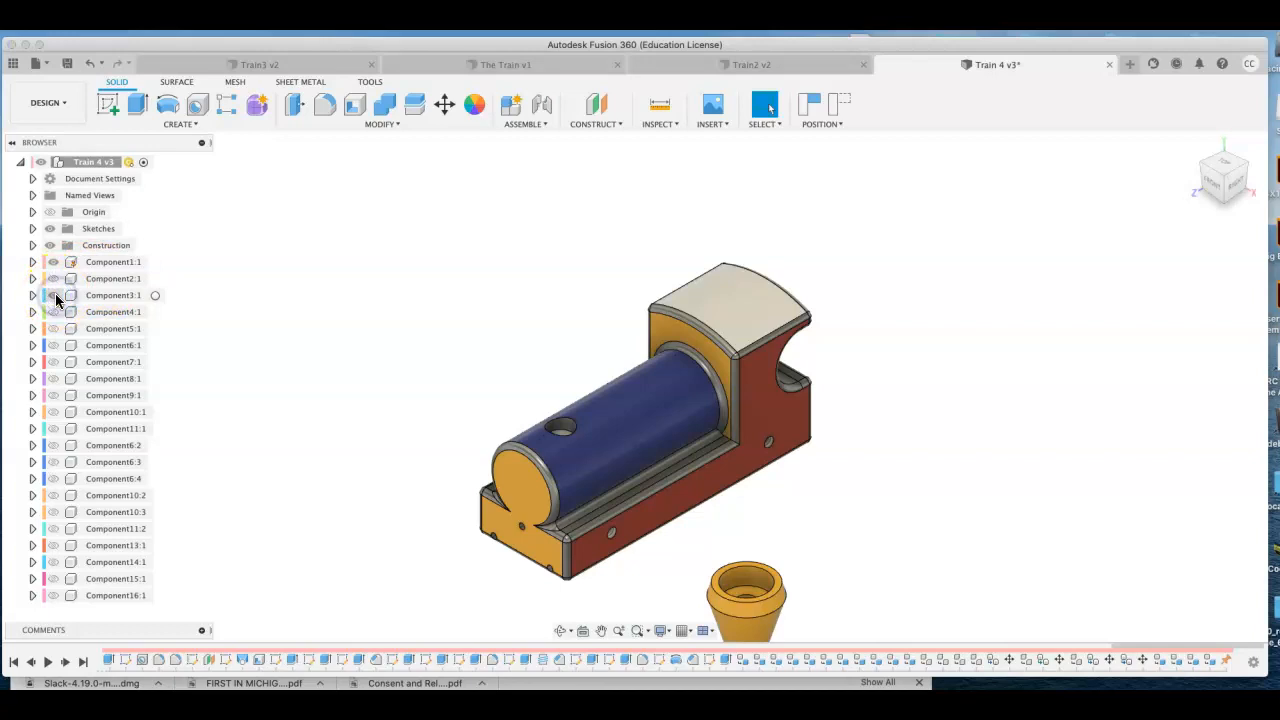
scroll(846, 400, "up", 3)
scroll(844, 400, "down", 3)
scroll(844, 400, "down", 3)
middle_click_drag(840, 395, 577, 350)
scroll(533, 388, "up", 3)
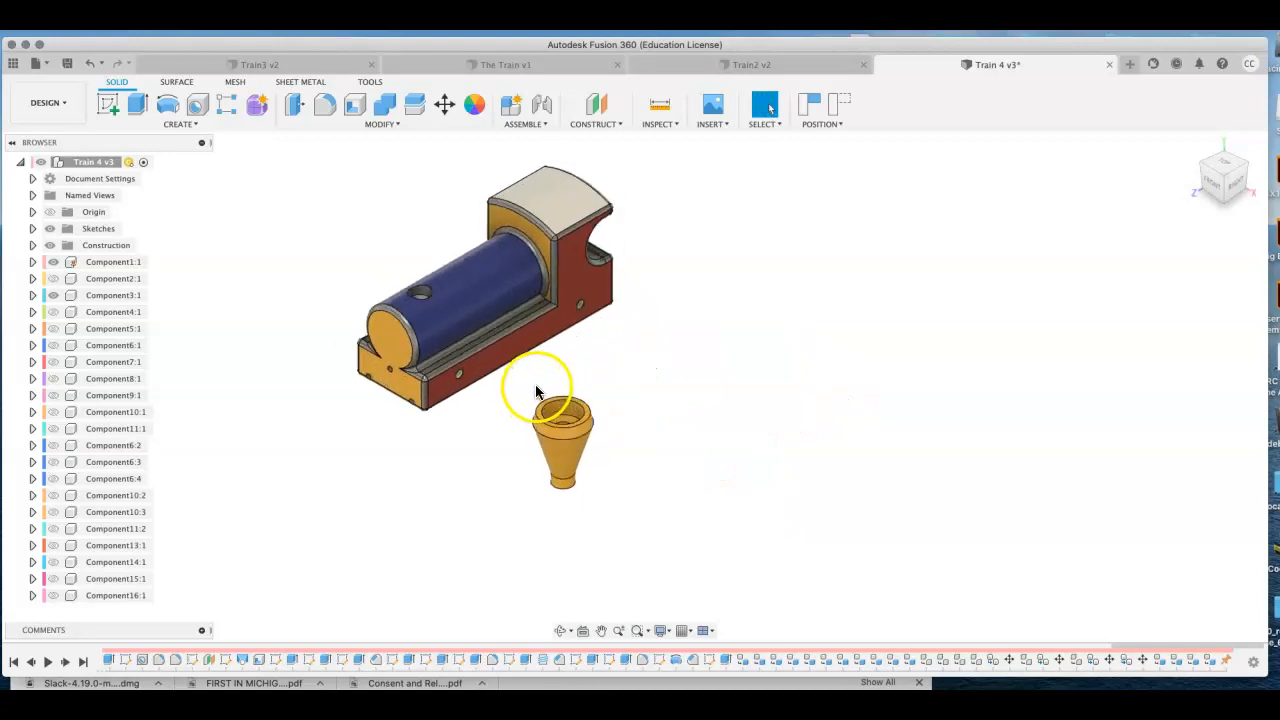
scroll(537, 388, "up", 1)
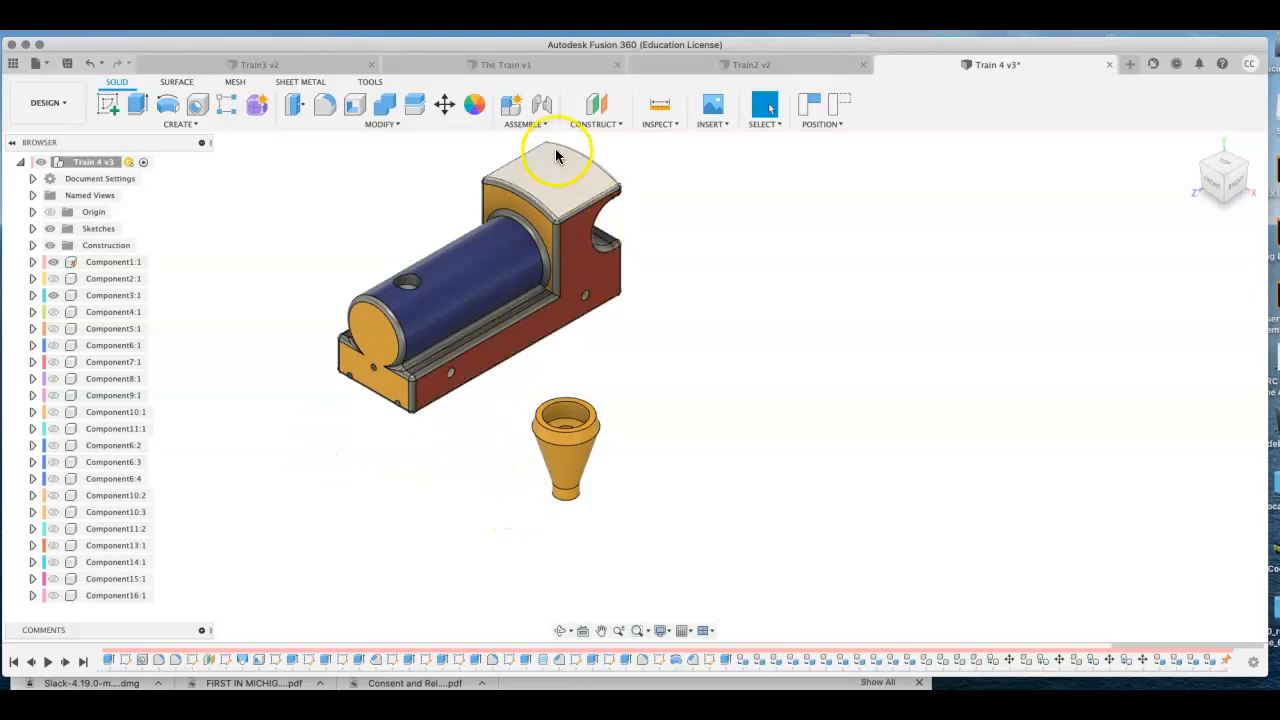
Step: Start a joint that snaps the bottom centre of the smokestack to the round hole on top of the boiler
left_click(527, 124)
left_click(524, 157)
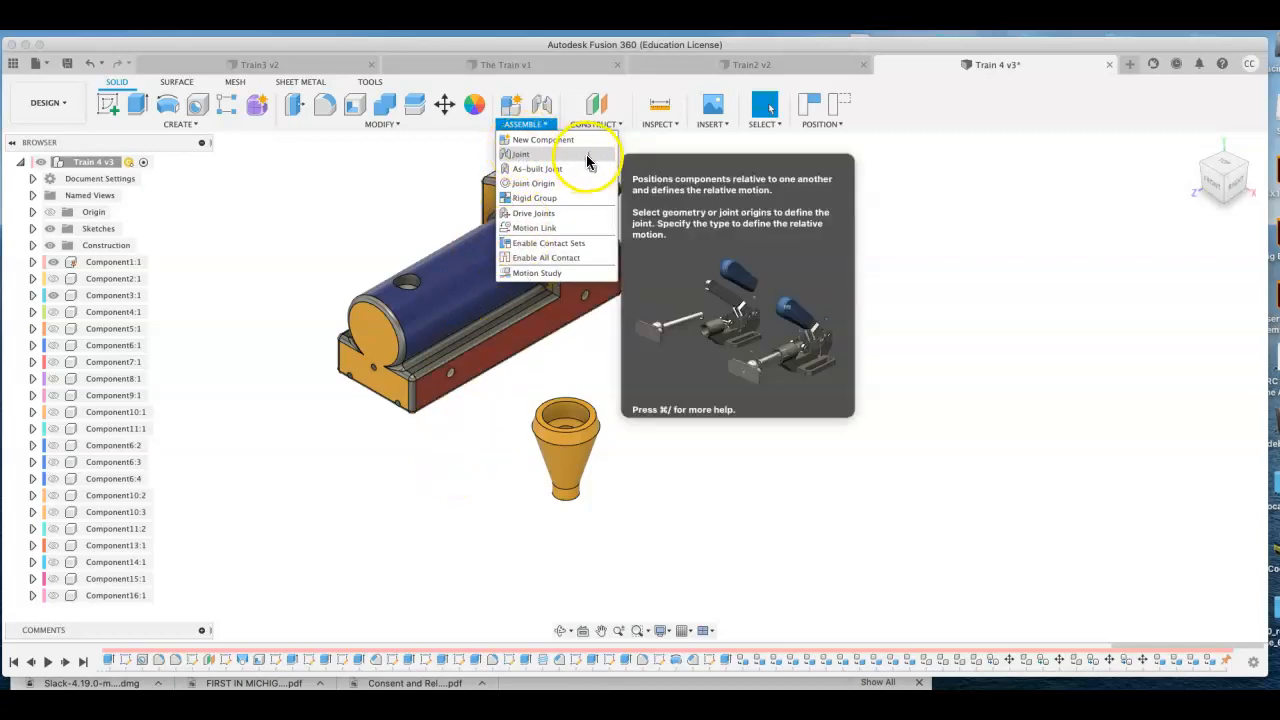
left_click(451, 553)
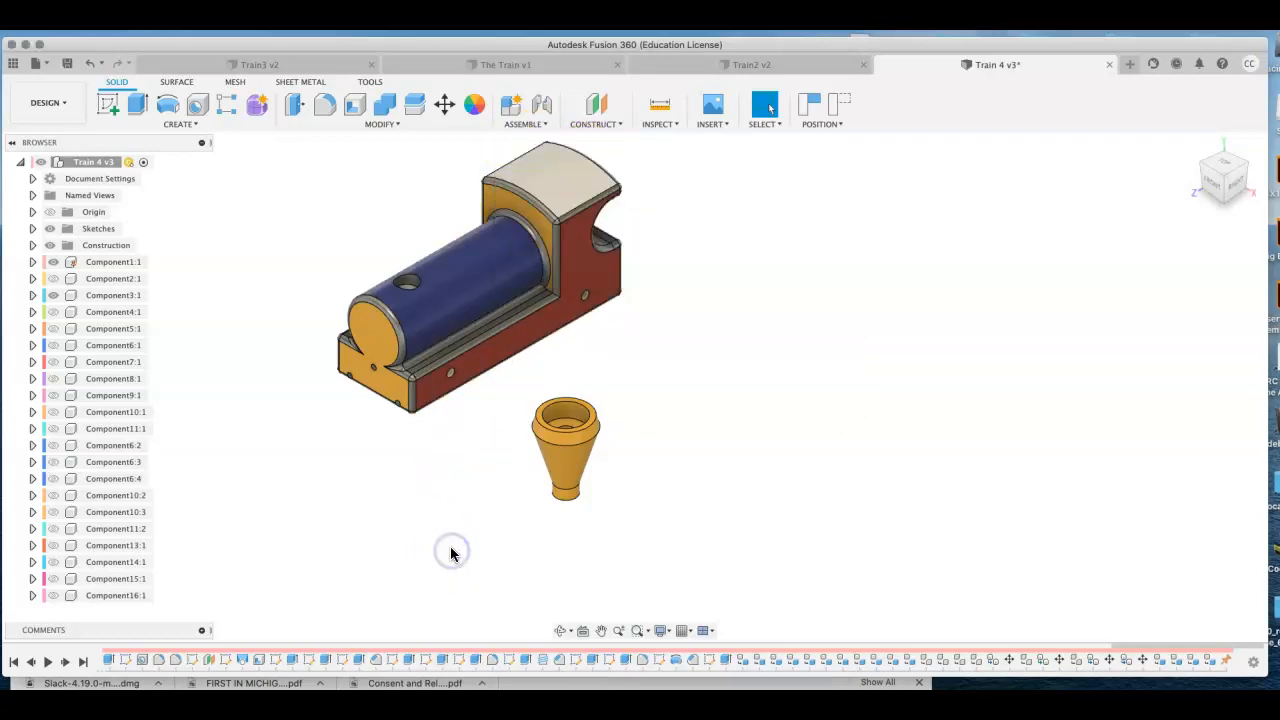
key("j")
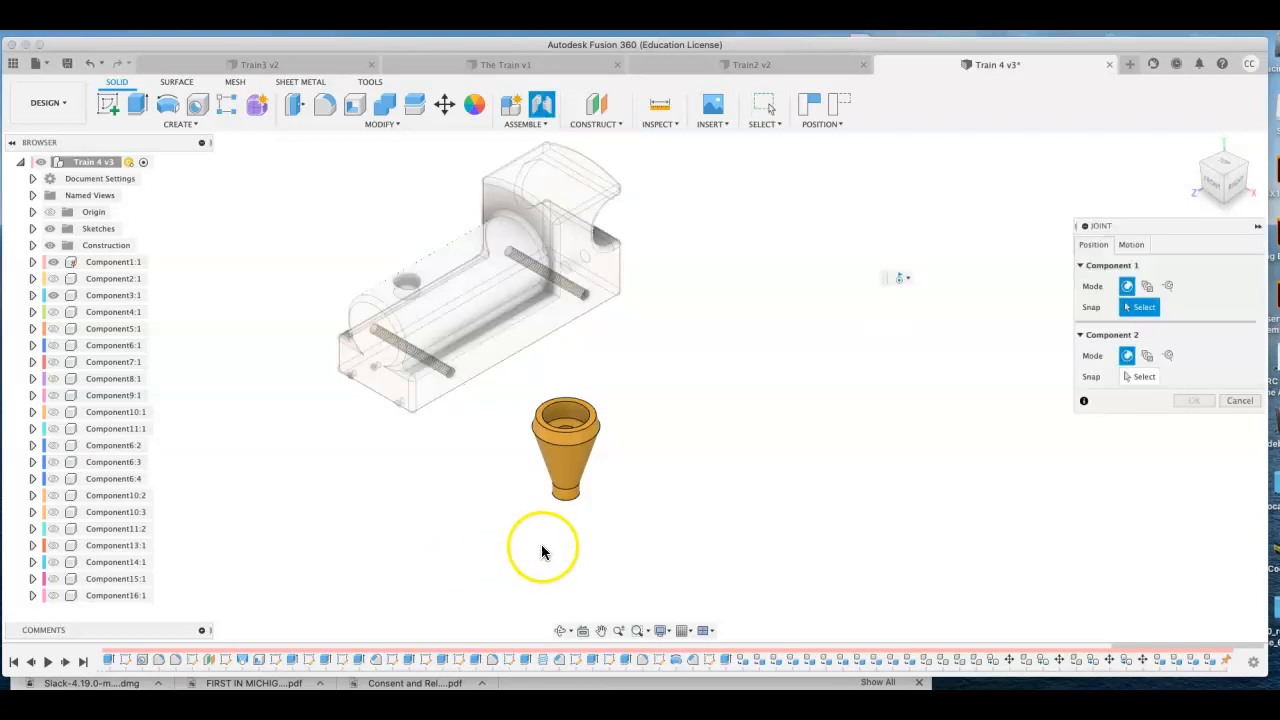
left_click(571, 502)
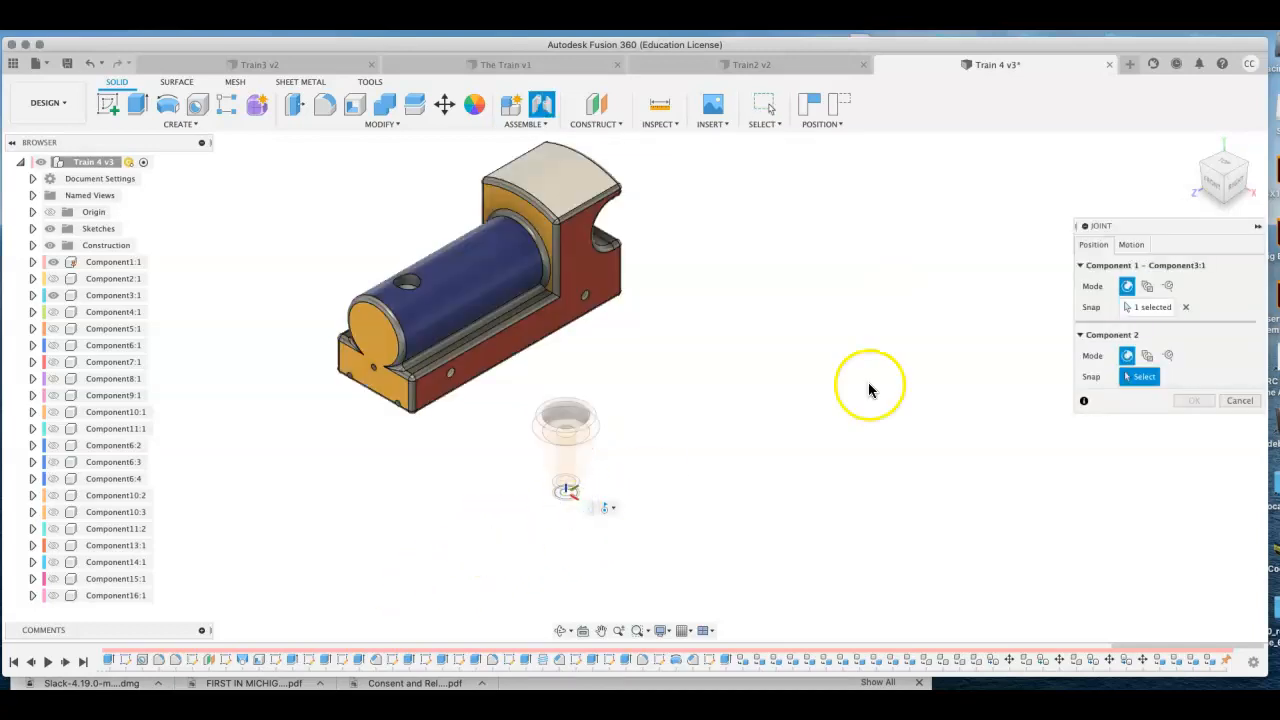
left_click_drag(1210, 183, 1063, 270)
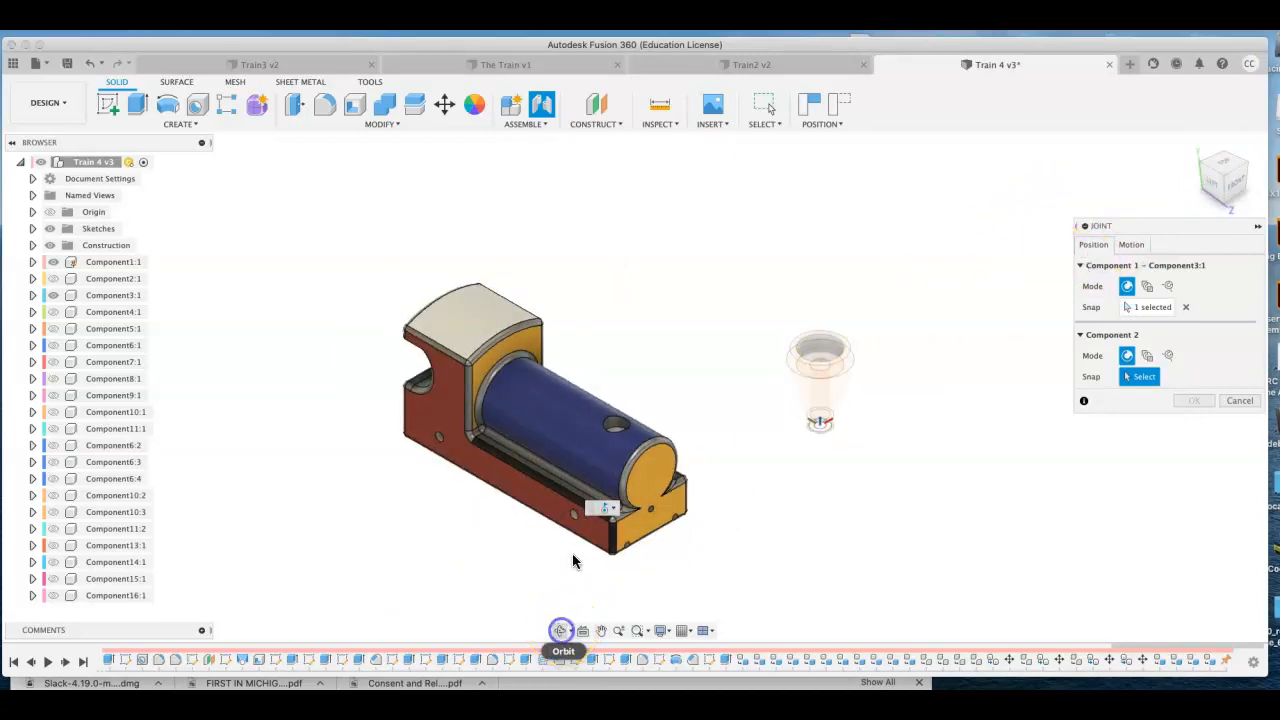
left_click_drag(603, 471, 583, 523)
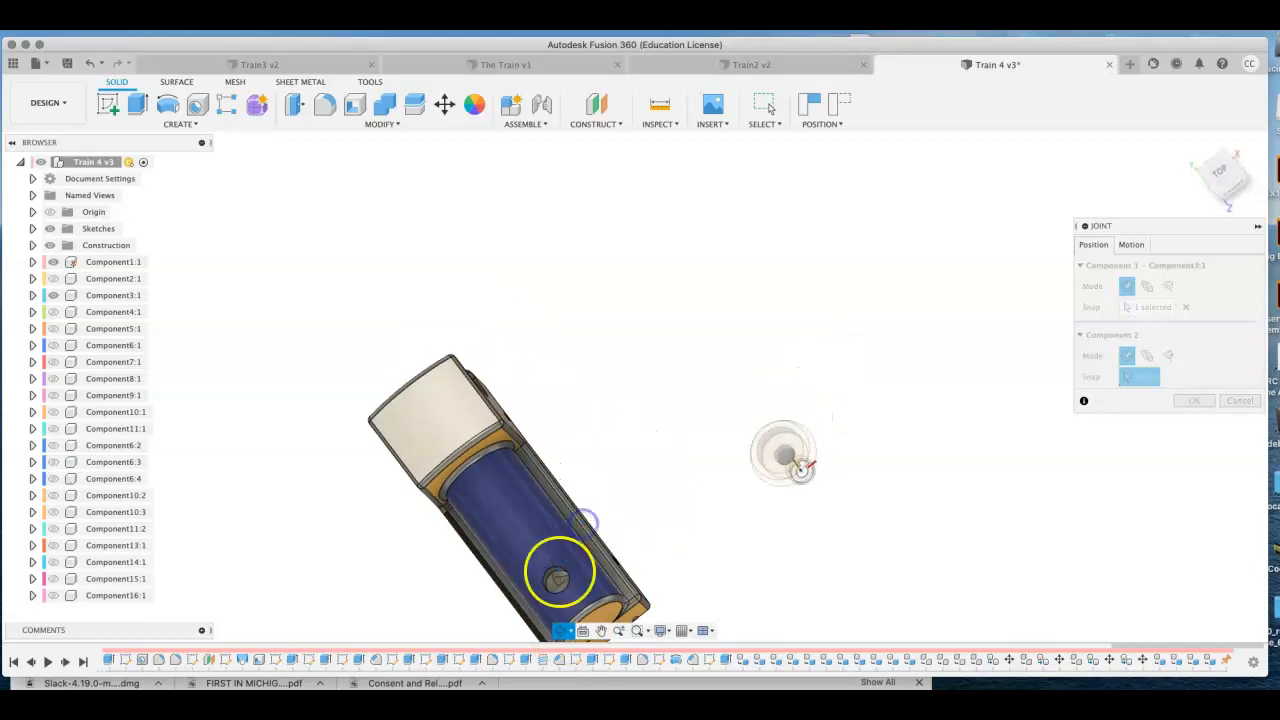
right_click(601, 512)
left_click(647, 512)
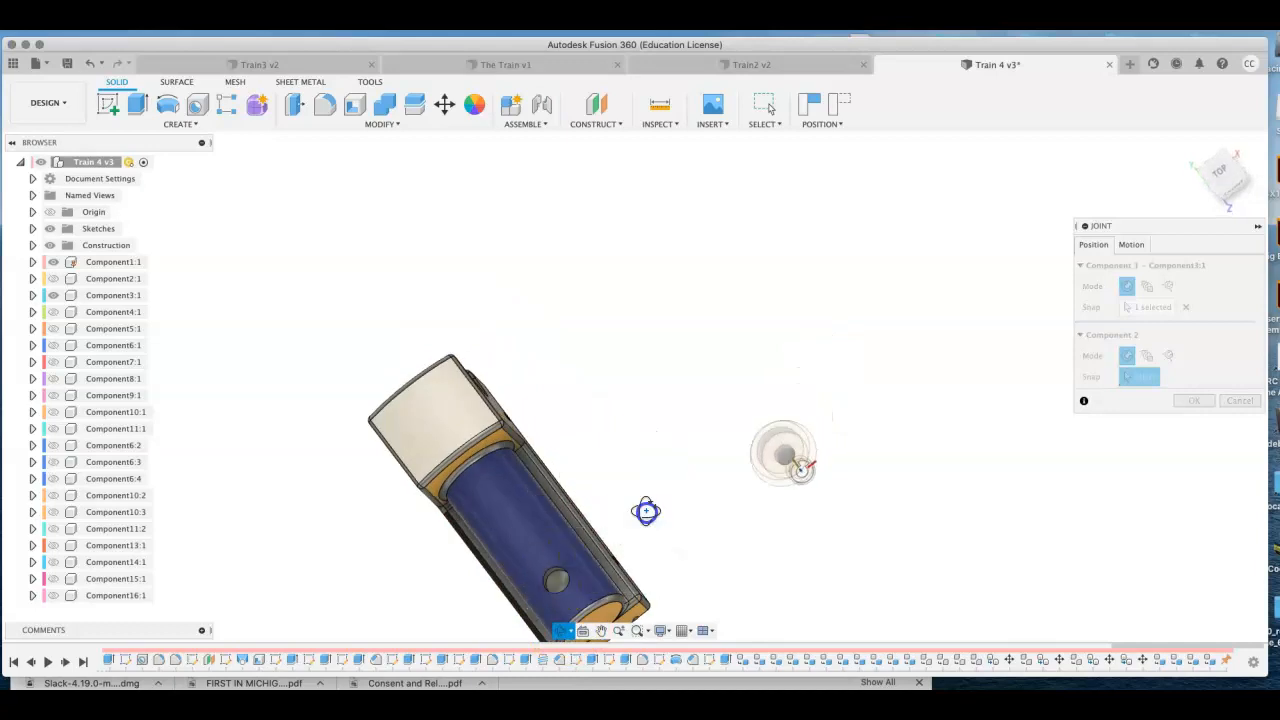
left_click(557, 585)
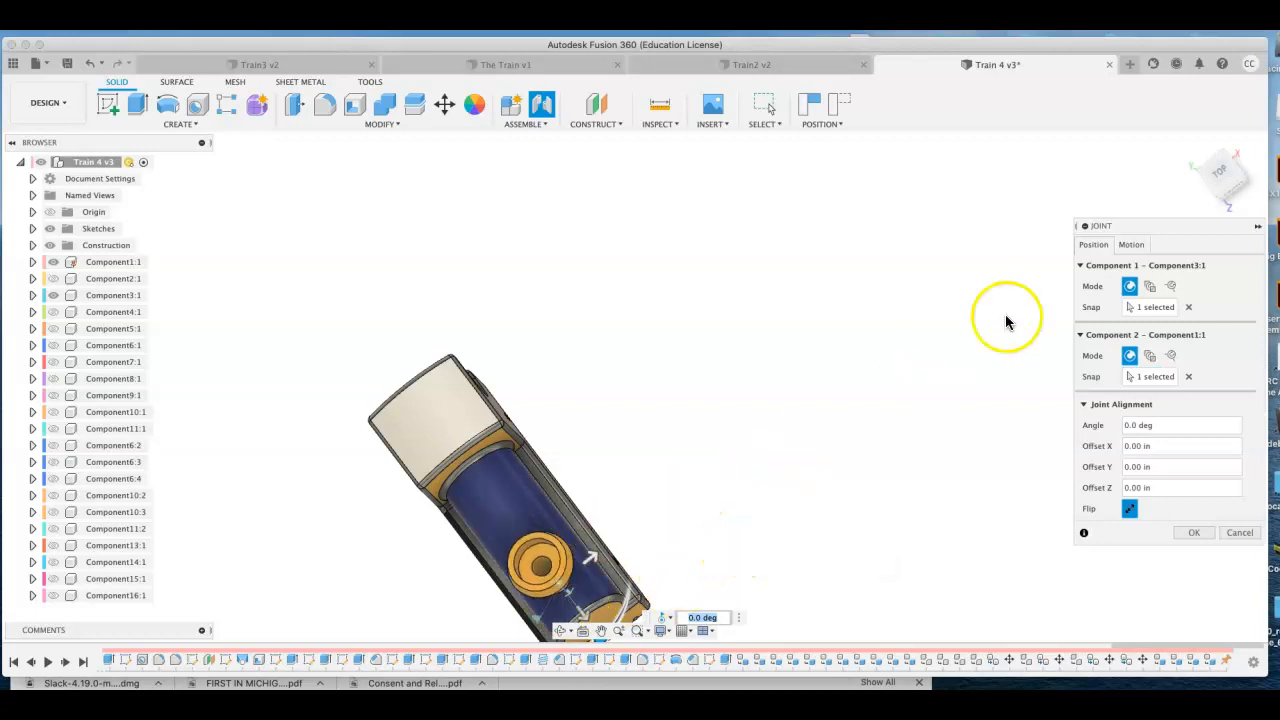
Step: Rotate the smokestack joint to an angle of 10 deg, test the flip direction, and create the joint
left_click(1217, 199)
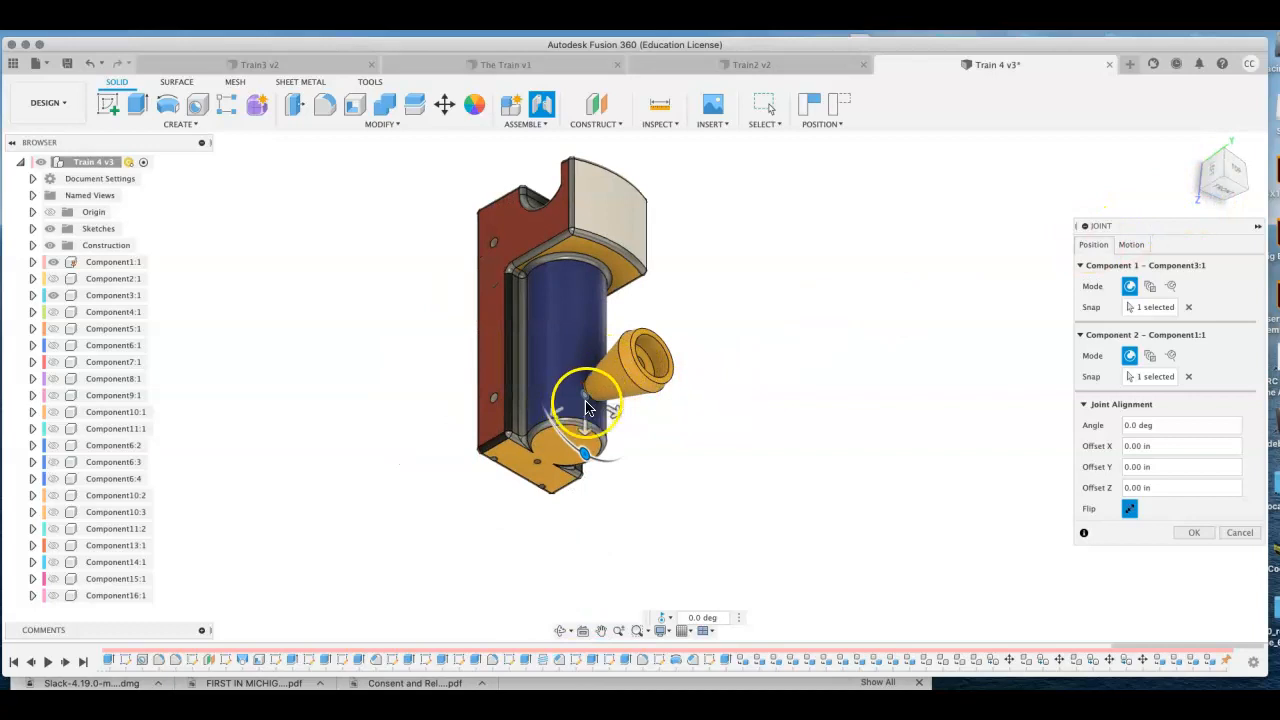
mouse_move(558, 418)
left_mouse_down()
mouse_move(570, 410)
mouse_move(556, 422)
left_mouse_up()
left_click(587, 453)
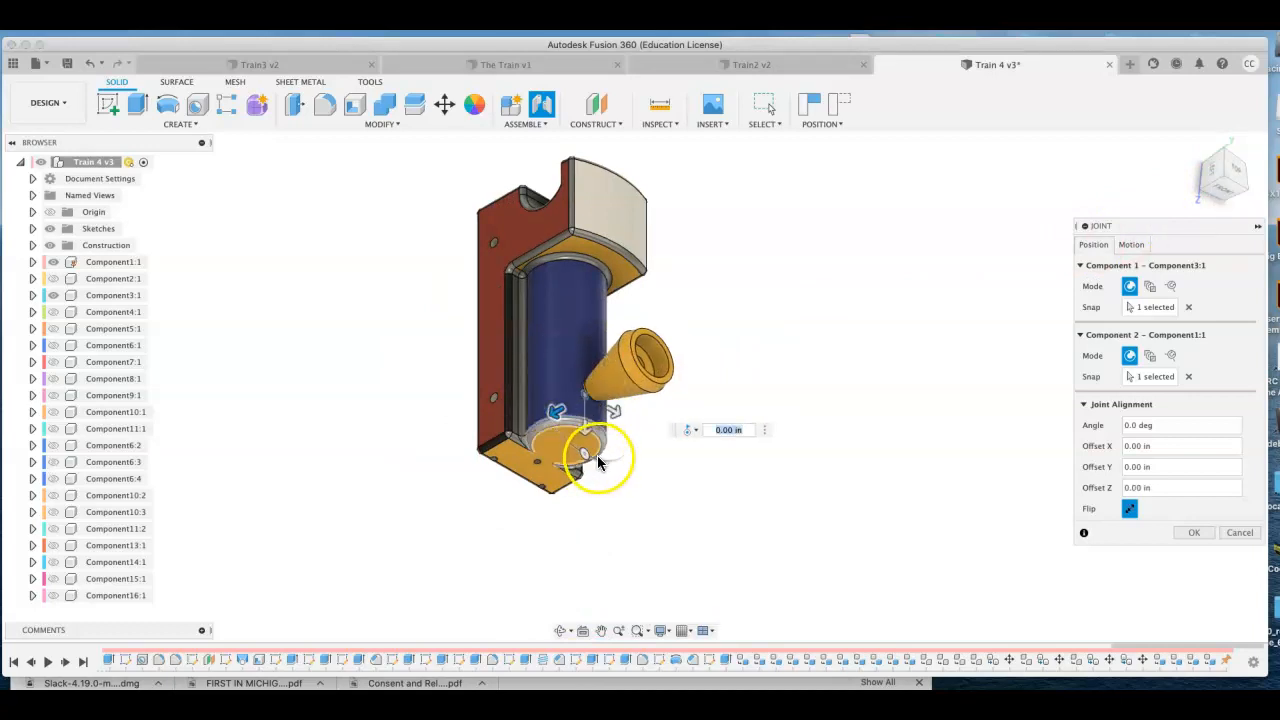
left_click_drag(587, 456, 604, 458)
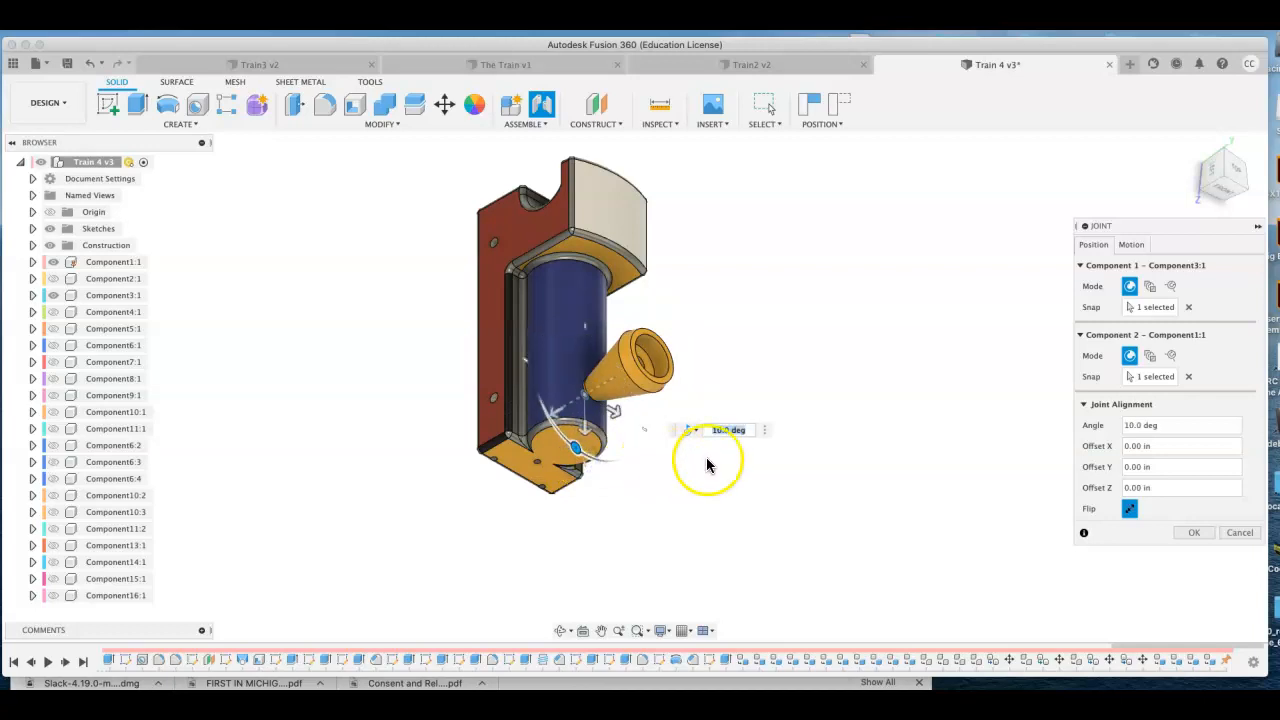
left_click(727, 429)
left_click(1196, 532)
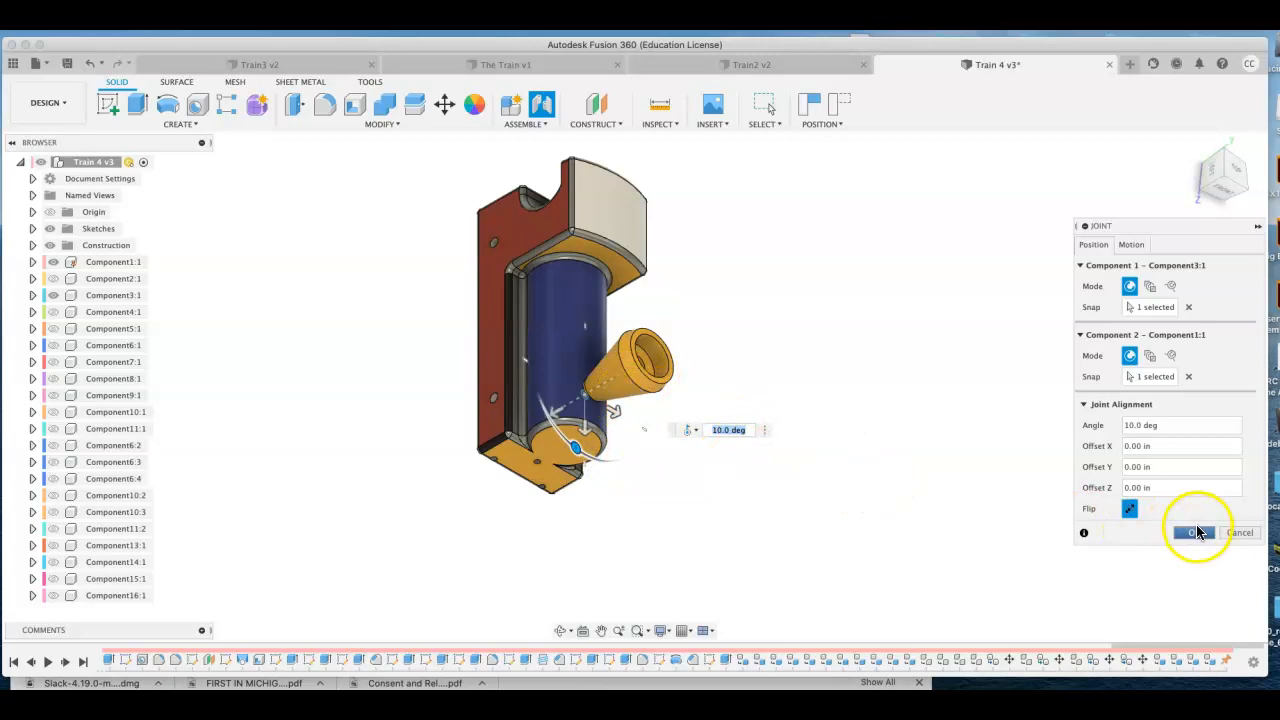
left_click(1131, 511)
left_click(1131, 511)
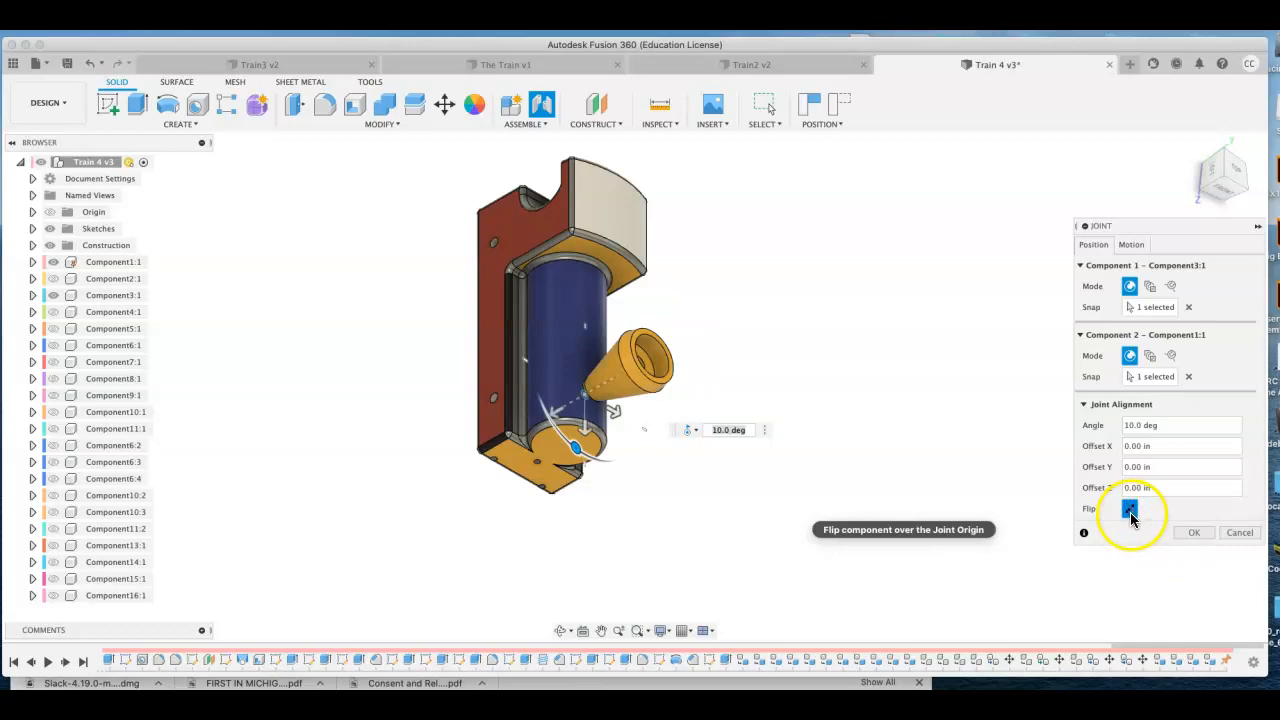
left_click(1199, 538)
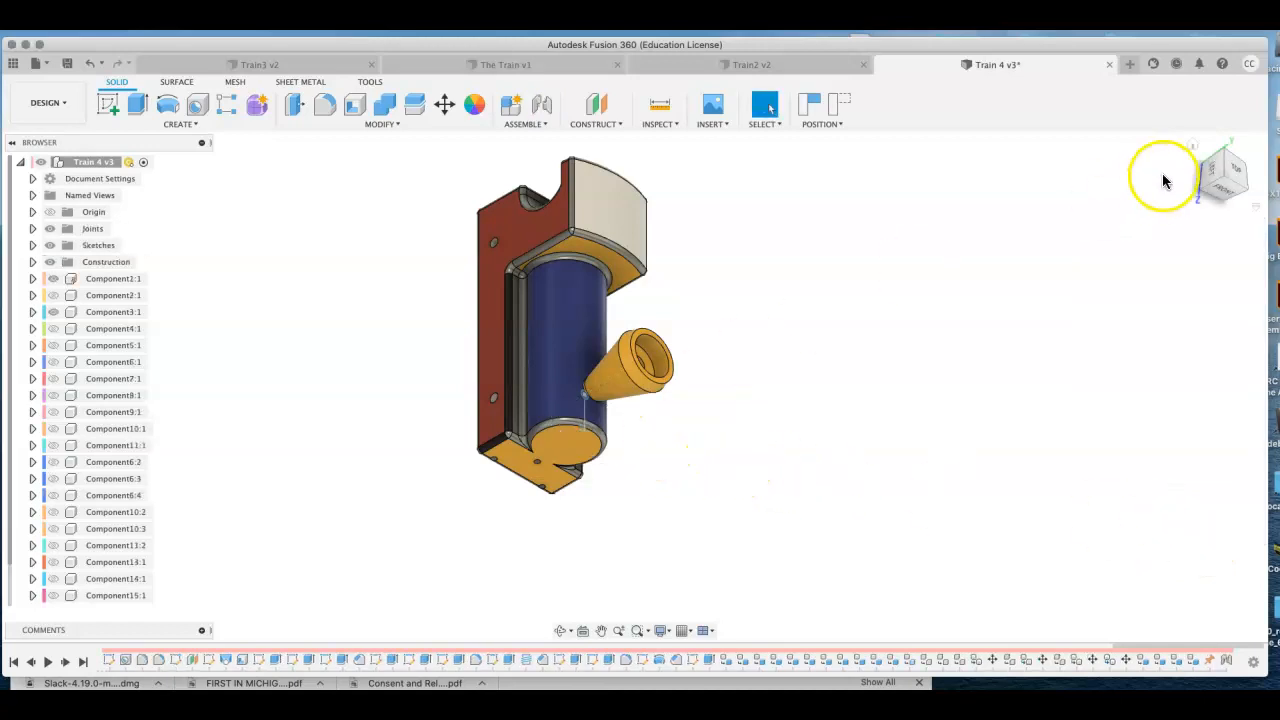
Step: Preview Component4:1, Component5:1 and Component6:1 in turn, leave them hidden, and show Component7:1
left_click(1193, 146)
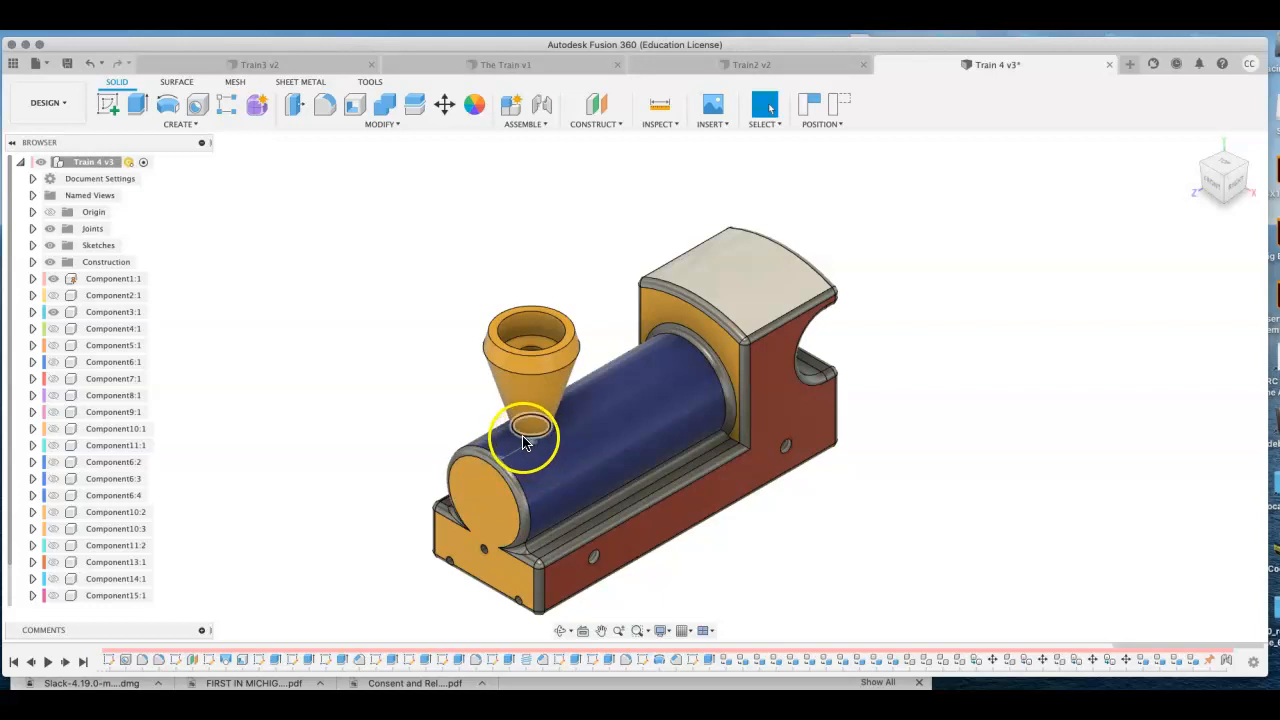
scroll(576, 453, "up", 3)
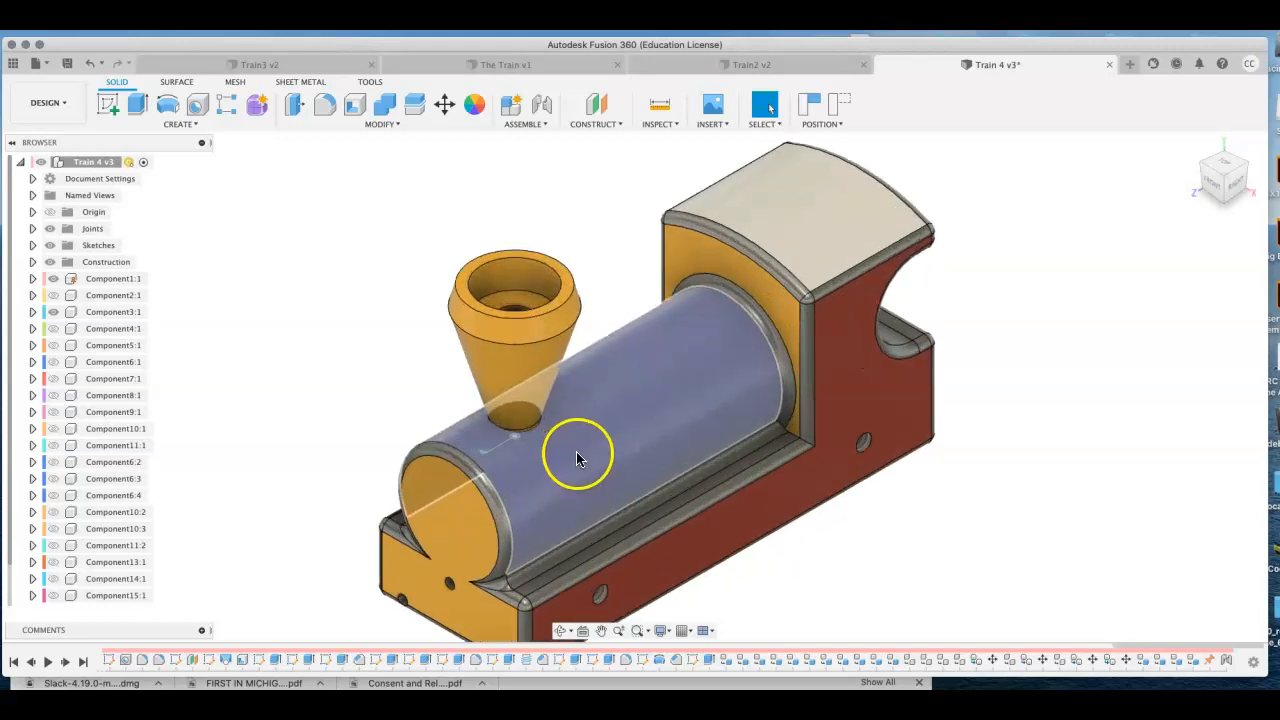
scroll(576, 453, "down", 6)
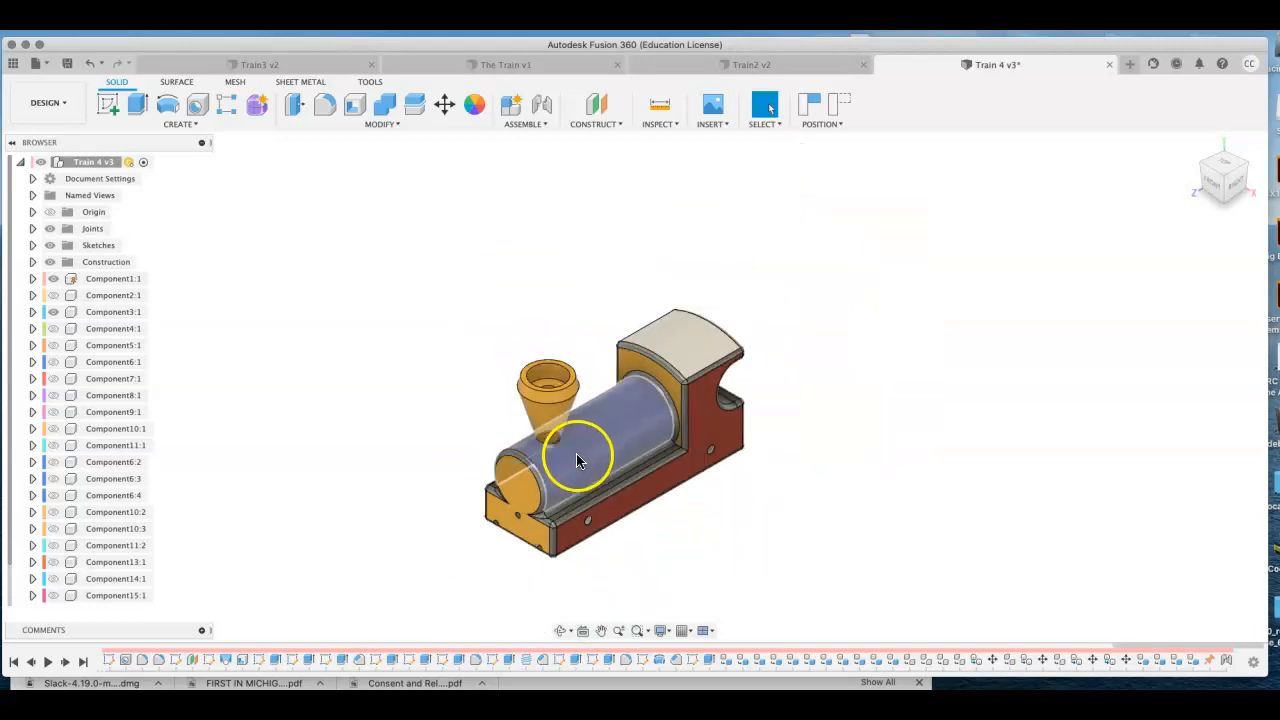
left_click(55, 329)
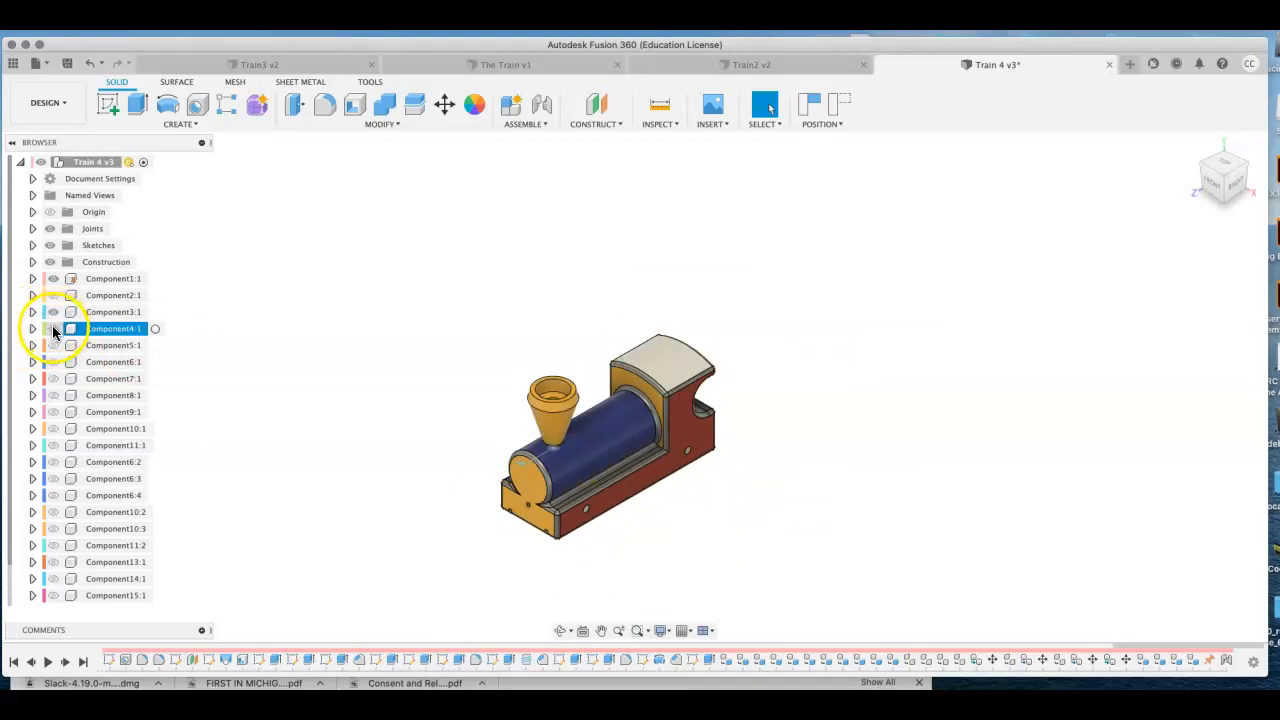
left_click(53, 329)
left_click(53, 329)
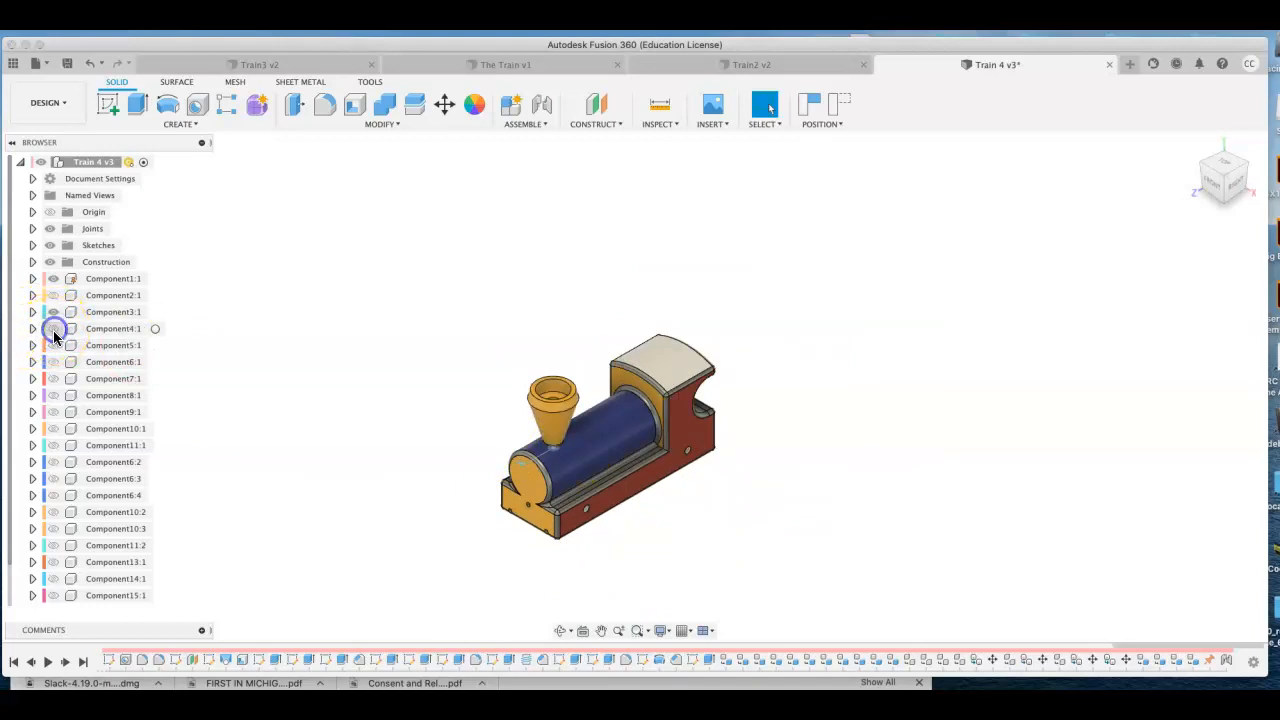
left_click(53, 345)
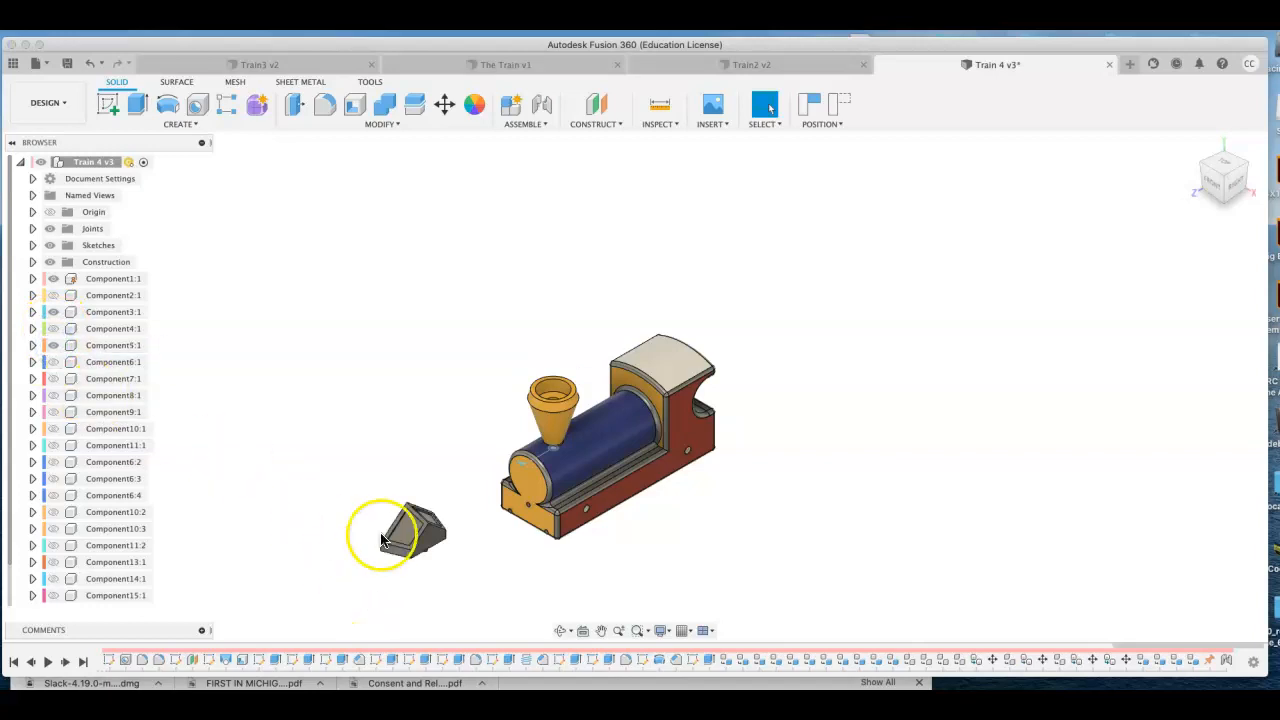
left_click(53, 345)
left_click(53, 362)
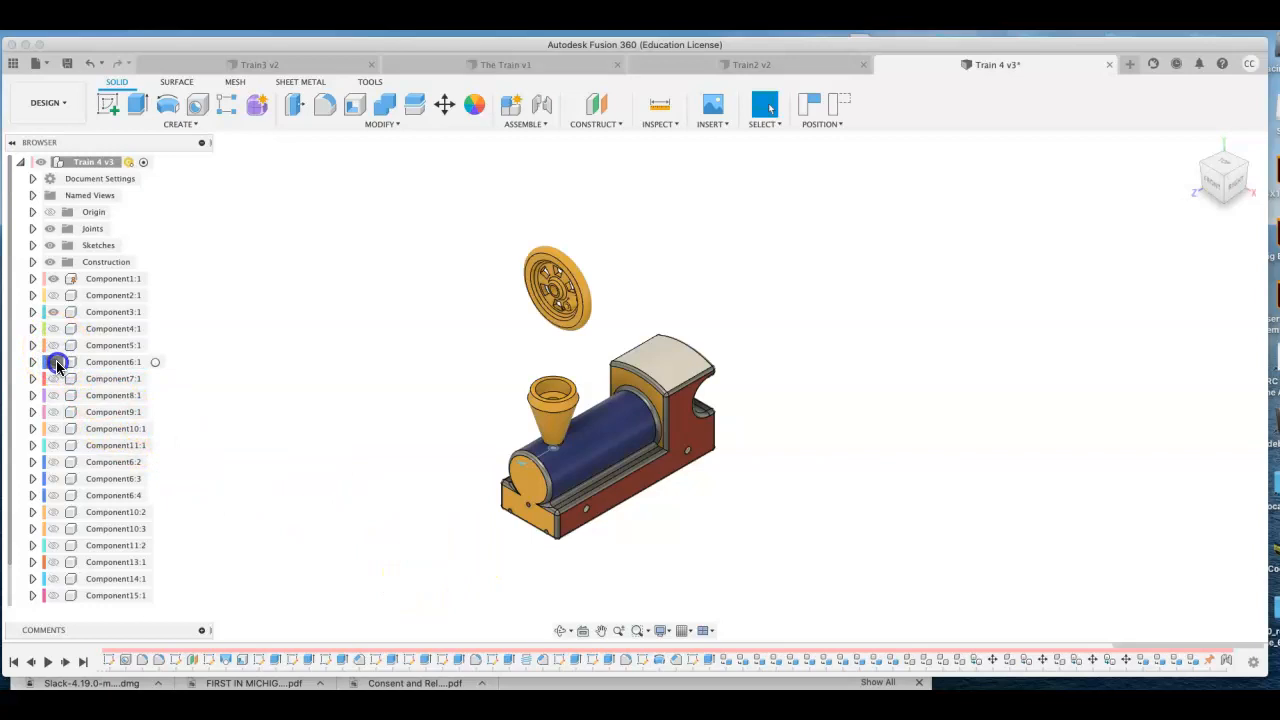
left_click(53, 362)
left_click(53, 378)
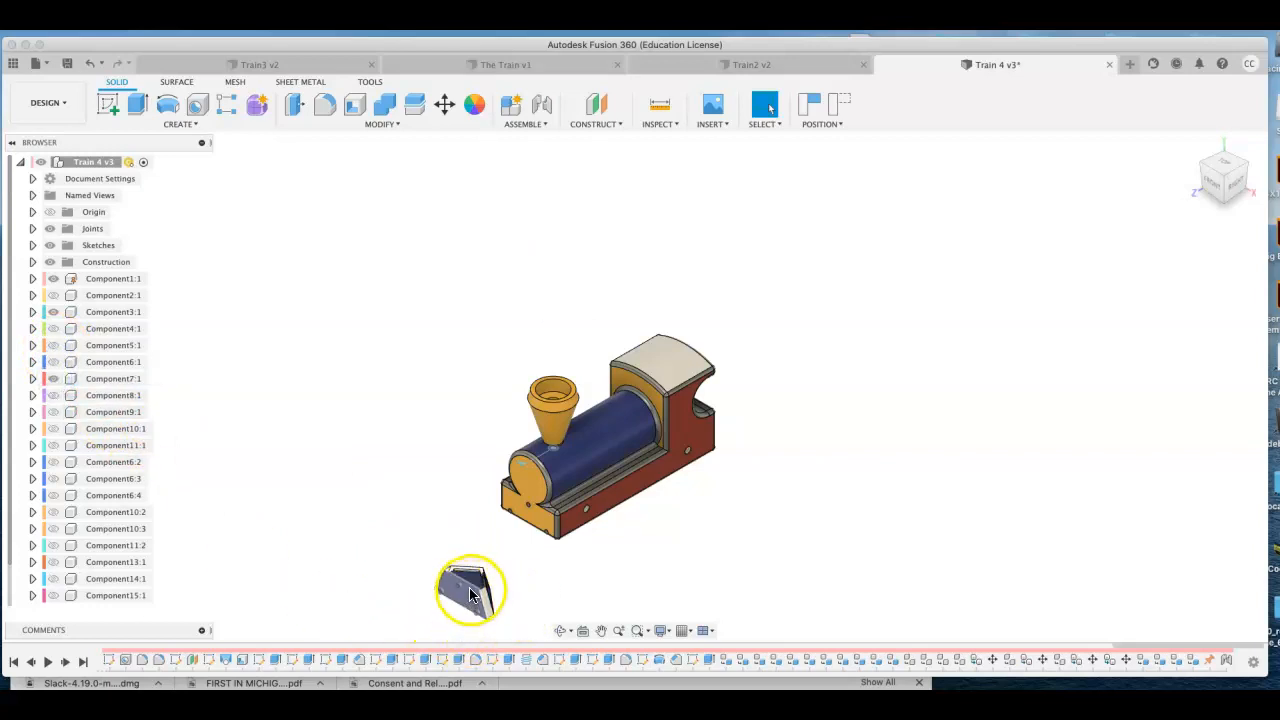
Step: Start a joint that snaps the upper peg of Component7:1 to the centre hole in the train body's front face
scroll(470, 596, "up", 5)
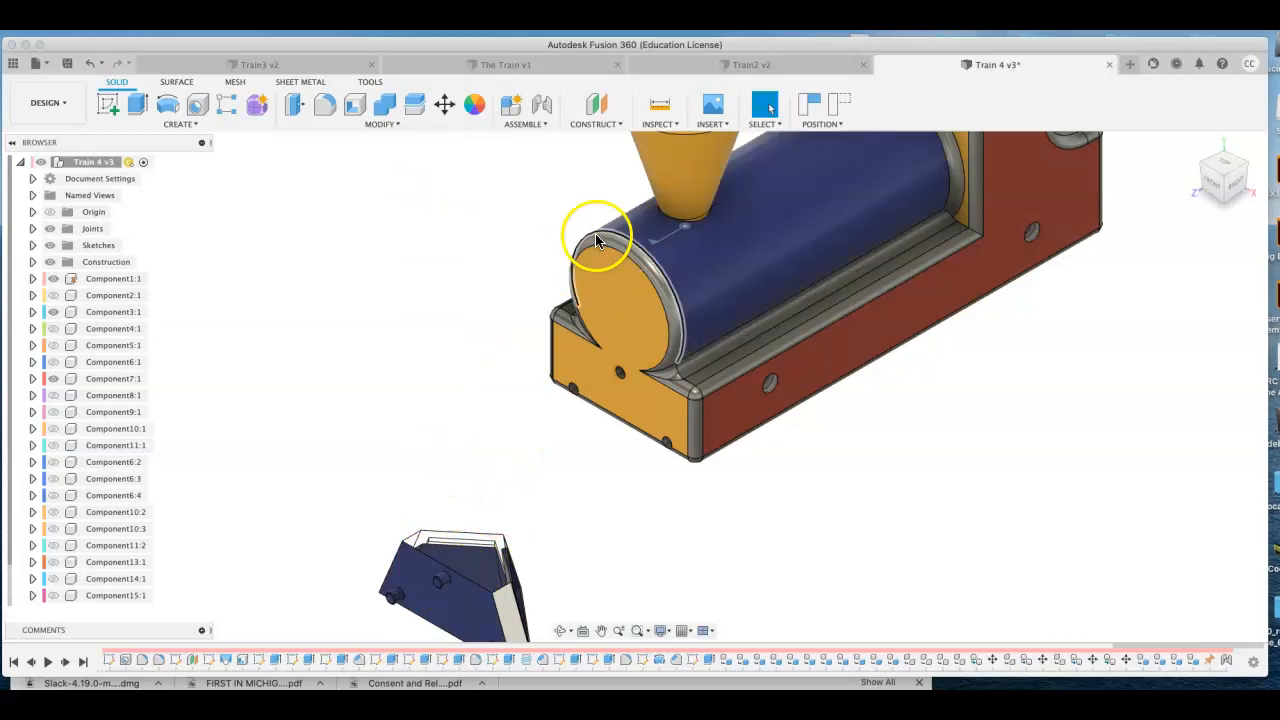
left_click(540, 124)
left_click(528, 157)
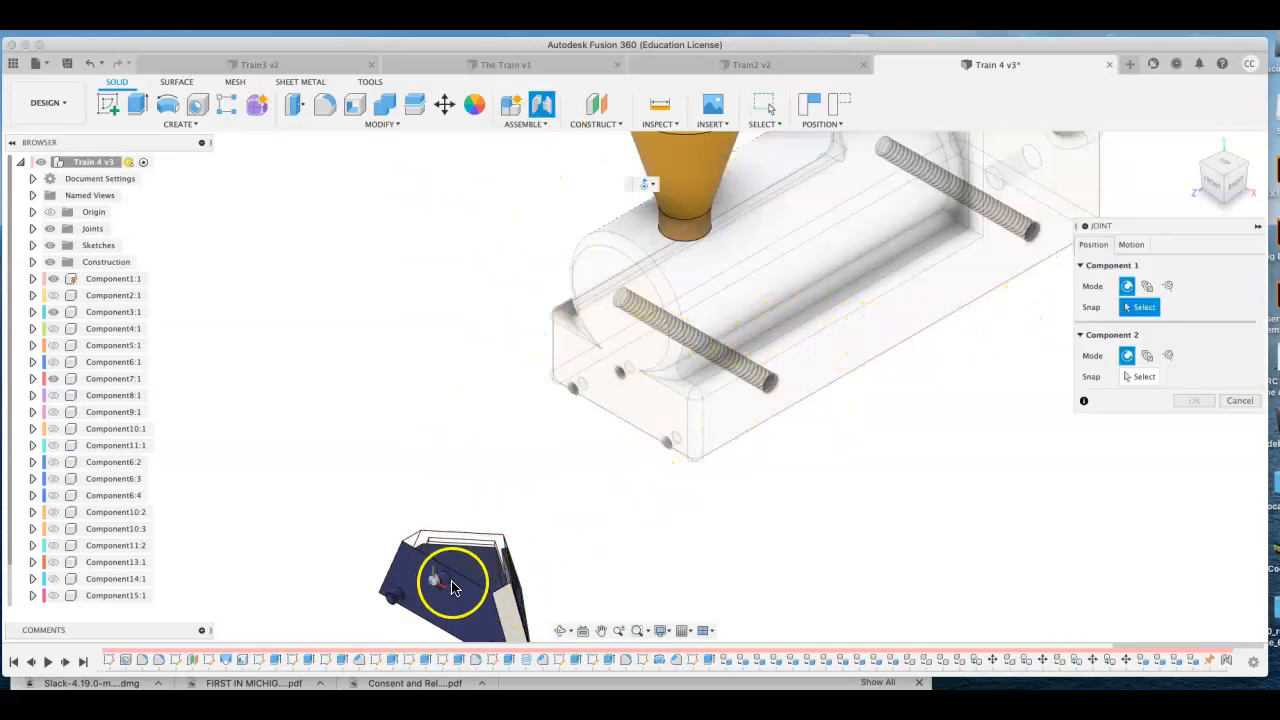
left_click(450, 586)
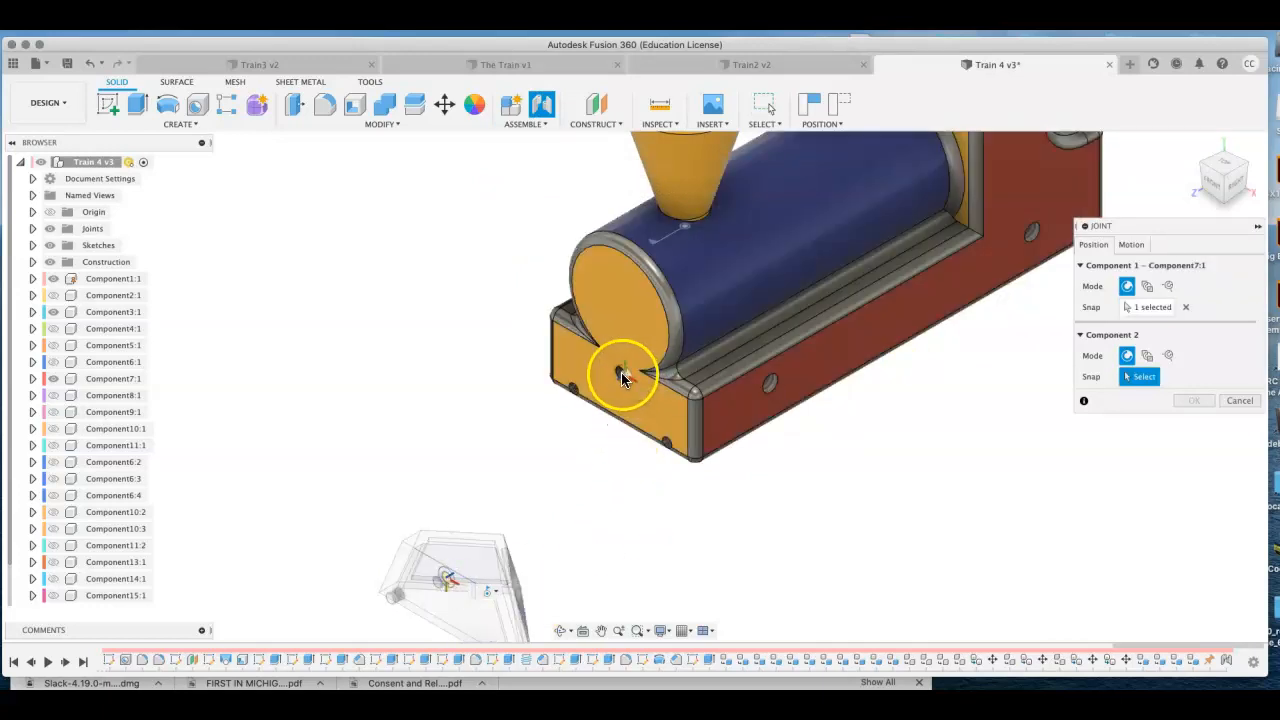
left_click(610, 366)
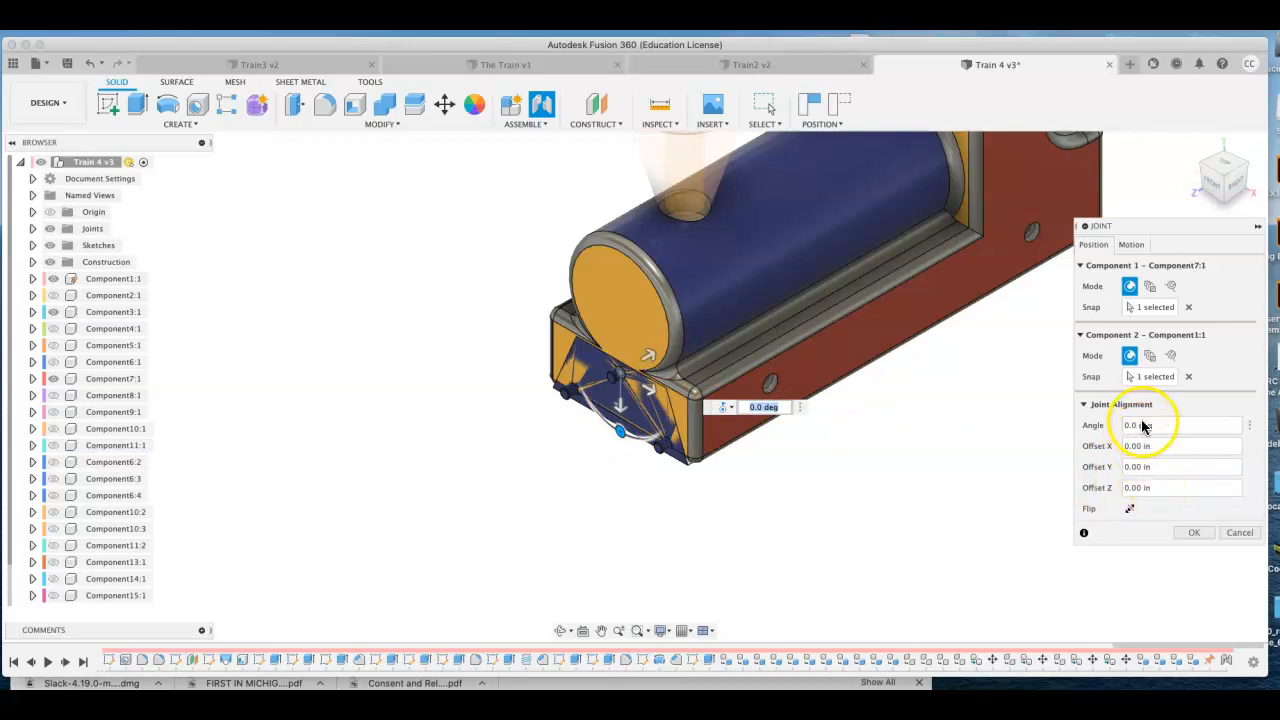
Step: Try a joint angle of 90 deg for Component7:1 and set the angle back to 0 deg
left_click_drag(1143, 425, 1112, 430)
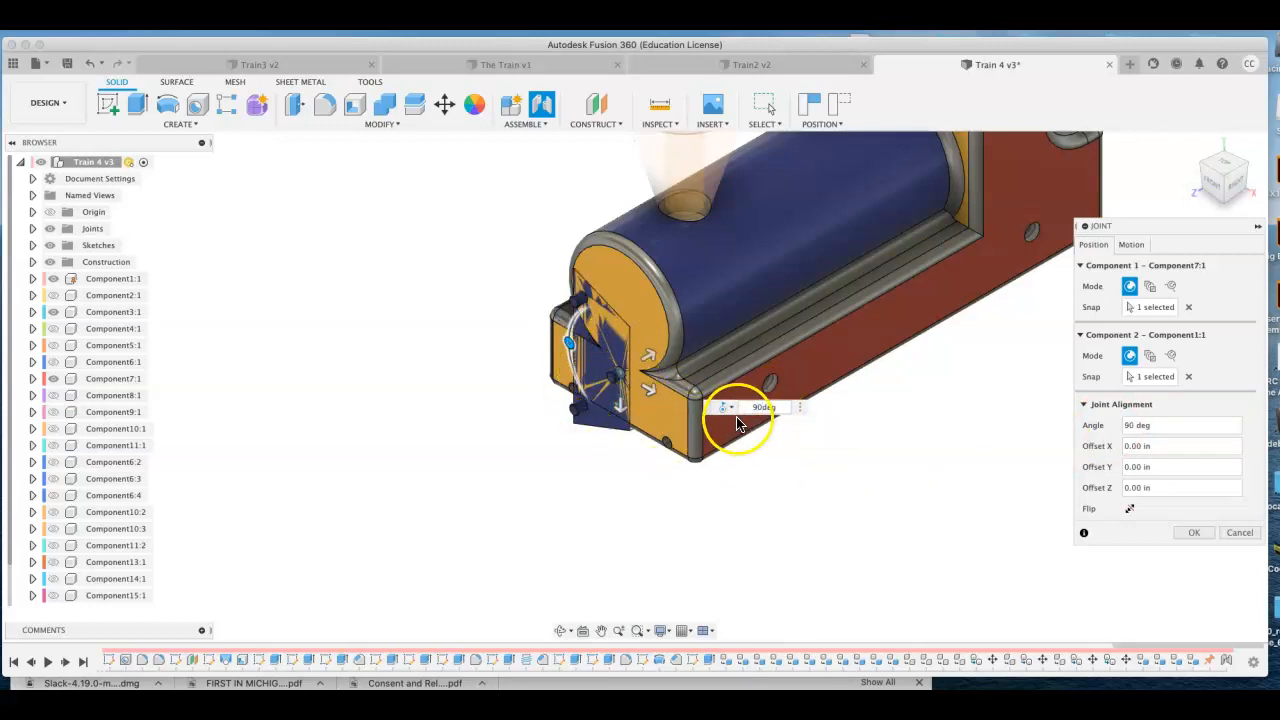
left_click(717, 413)
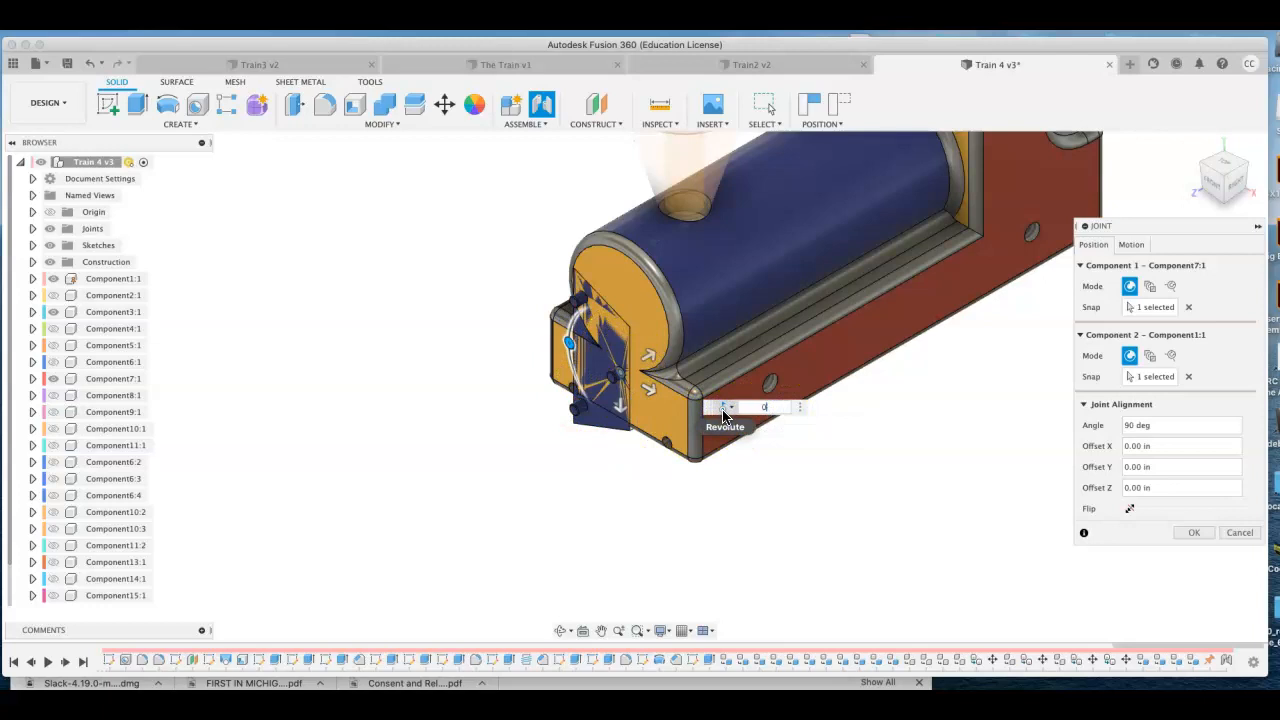
type("0")
left_click(806, 414)
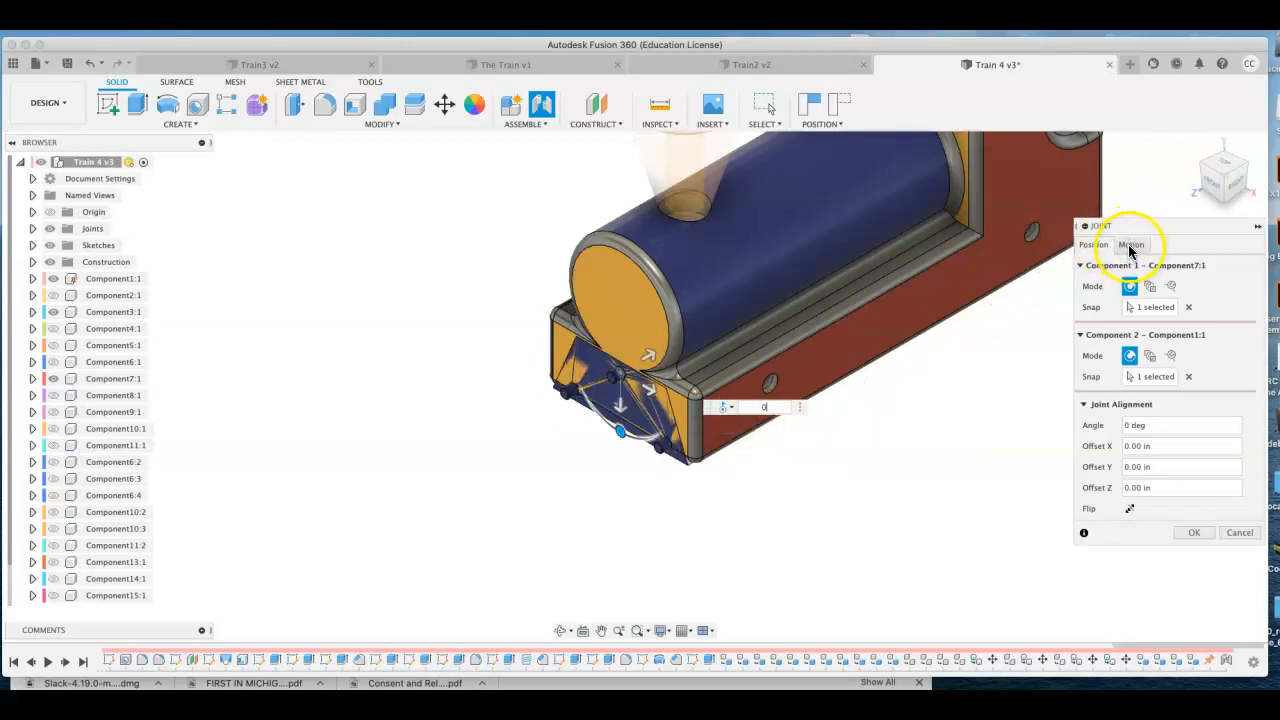
Step: Flip the joint direction of Component7:1, set its angle to 180 deg, and create the joint
left_click(1130, 246)
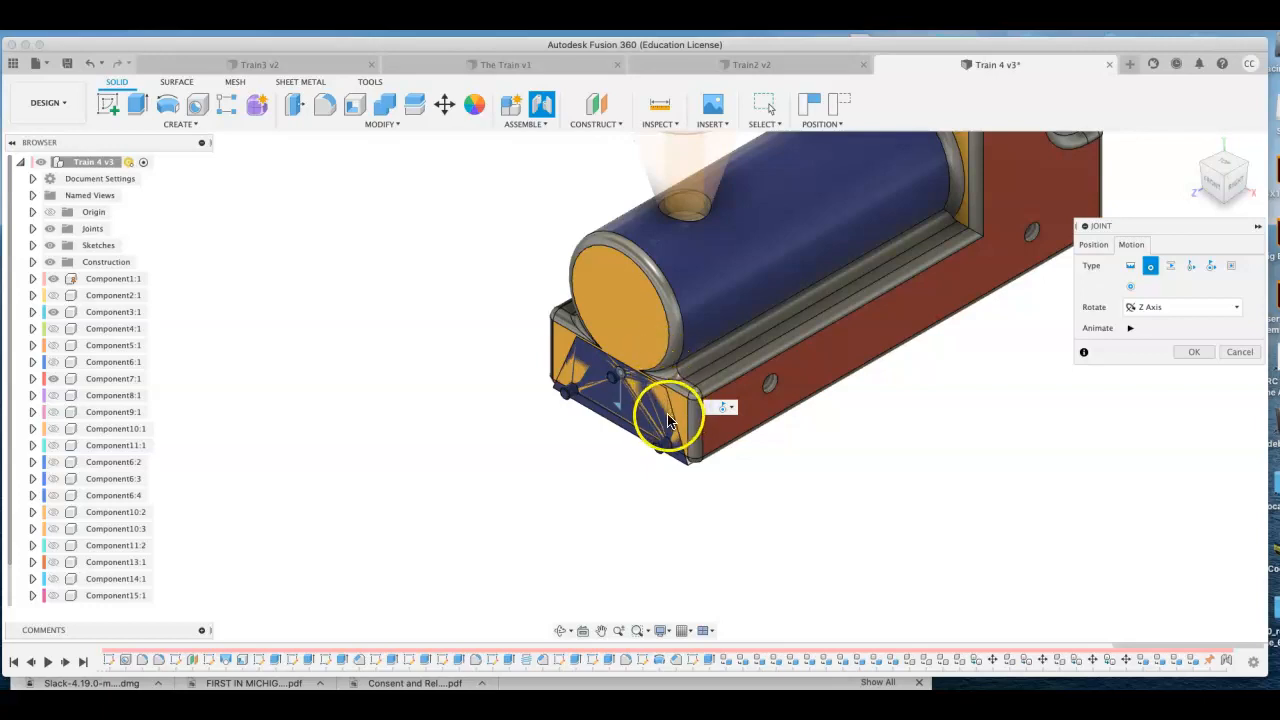
left_click(1095, 245)
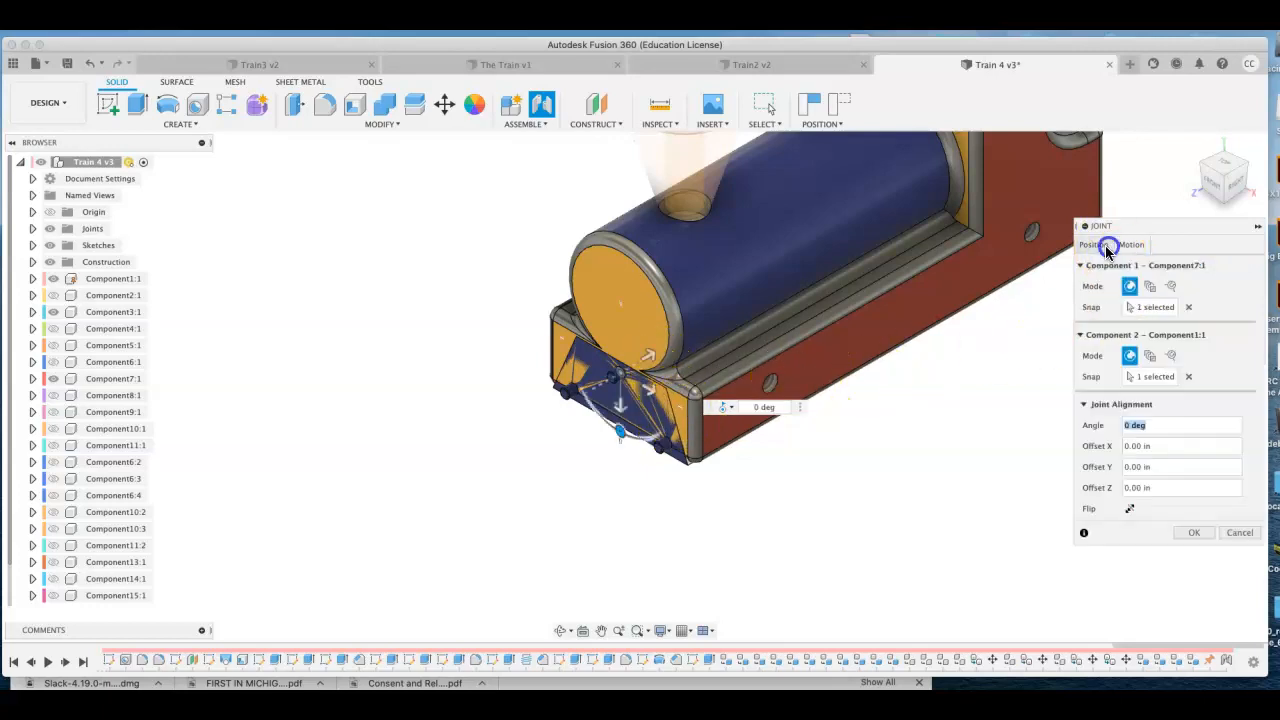
left_click(1129, 509)
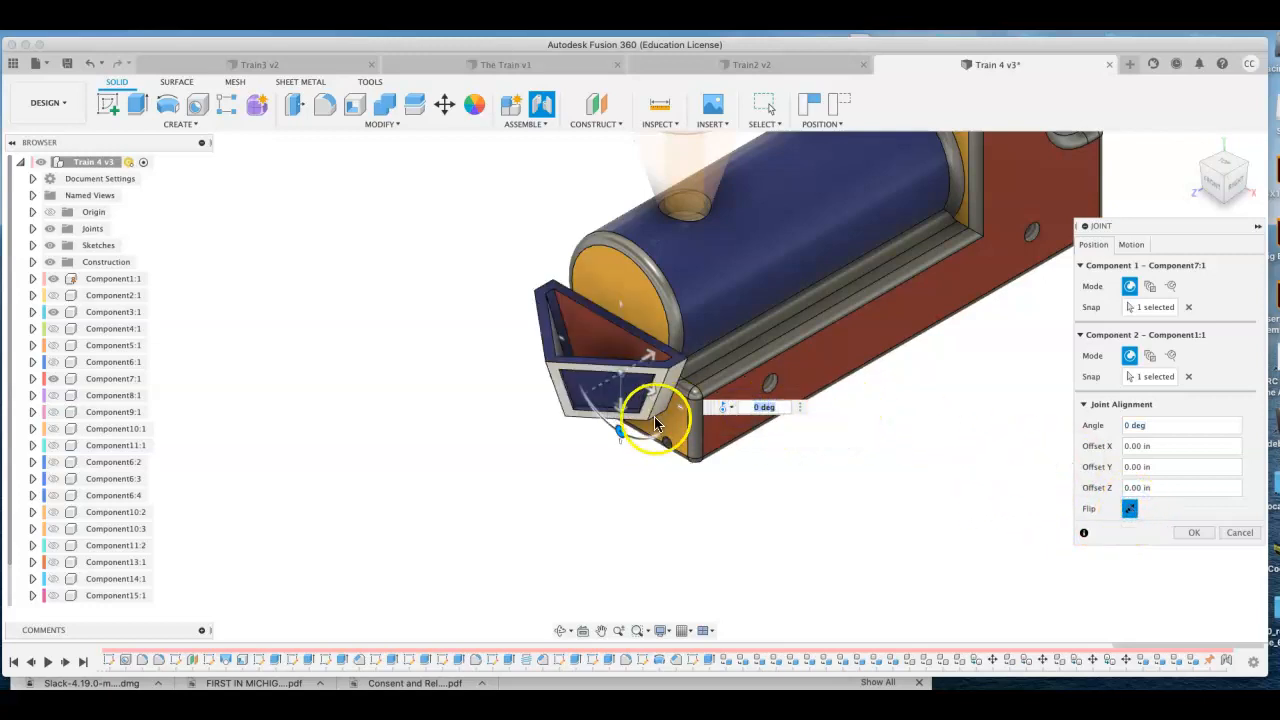
type("180")
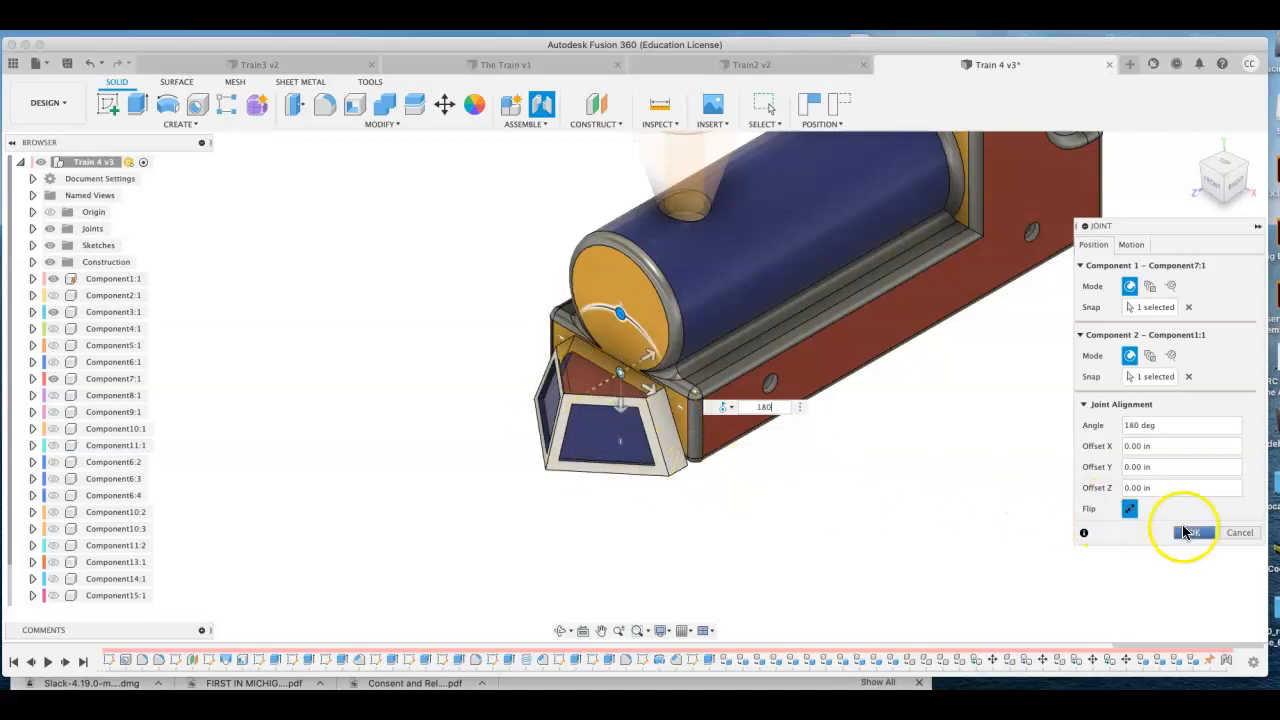
left_click(1127, 246)
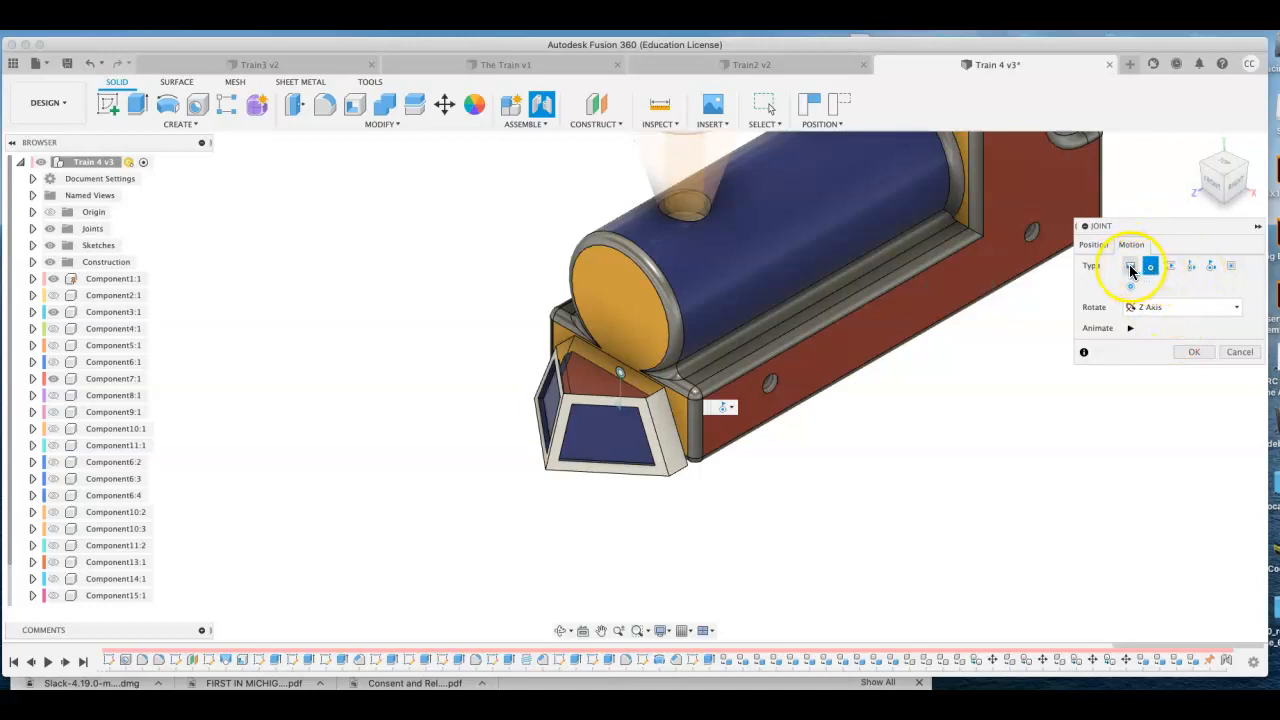
left_click(1192, 352)
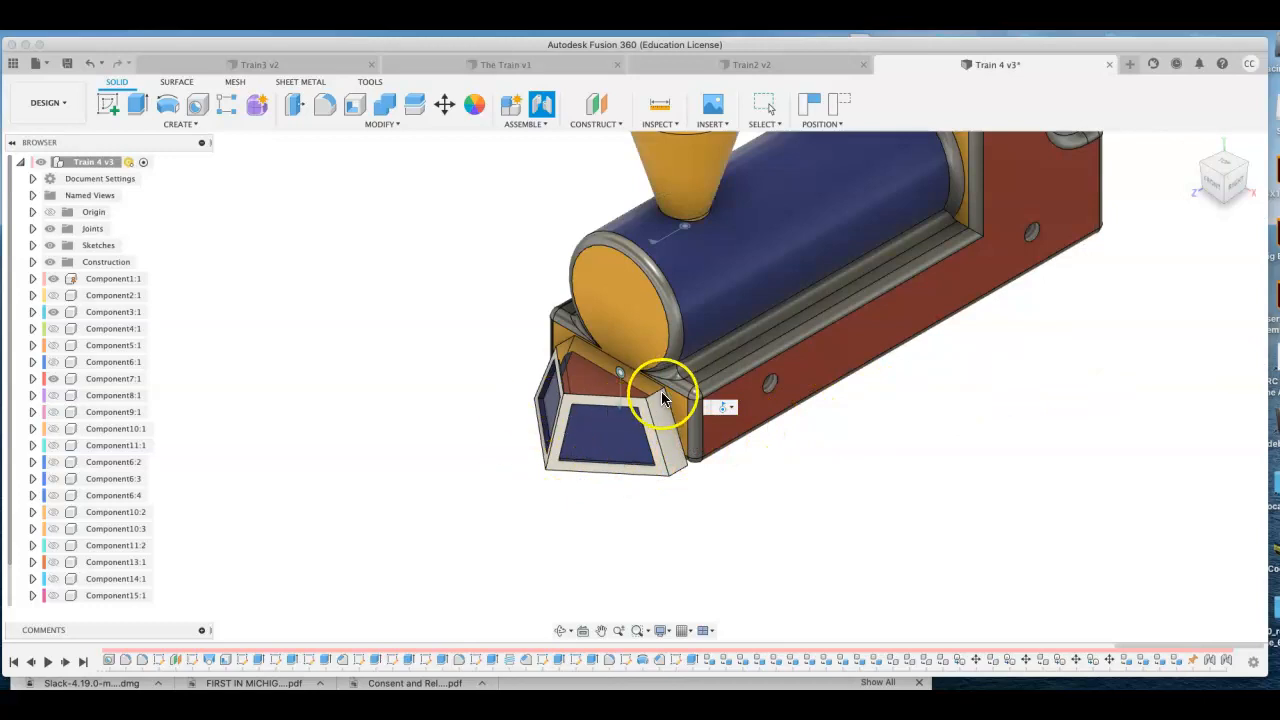
Step: Turn the train to its rear side and show Component9:1 and Component8:1
scroll(680, 400, "down", 5)
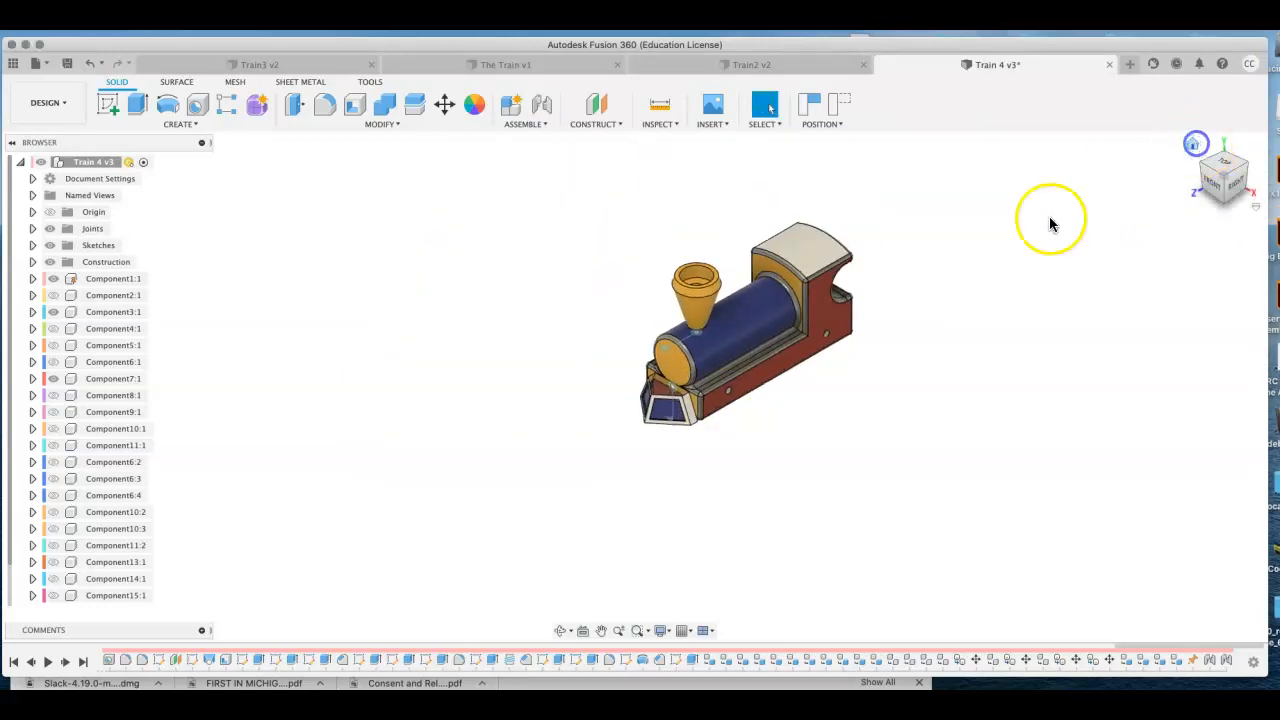
scroll(907, 308, "up", 3)
scroll(804, 358, "up", 2)
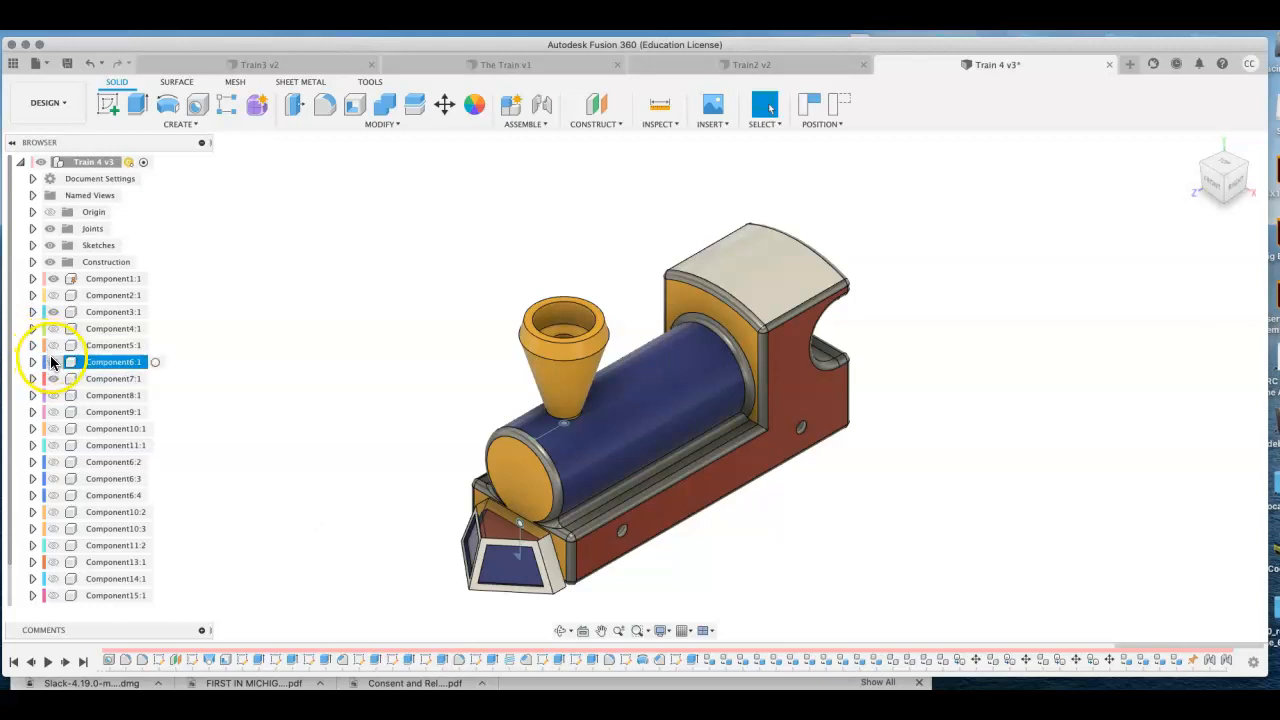
left_click(1247, 168)
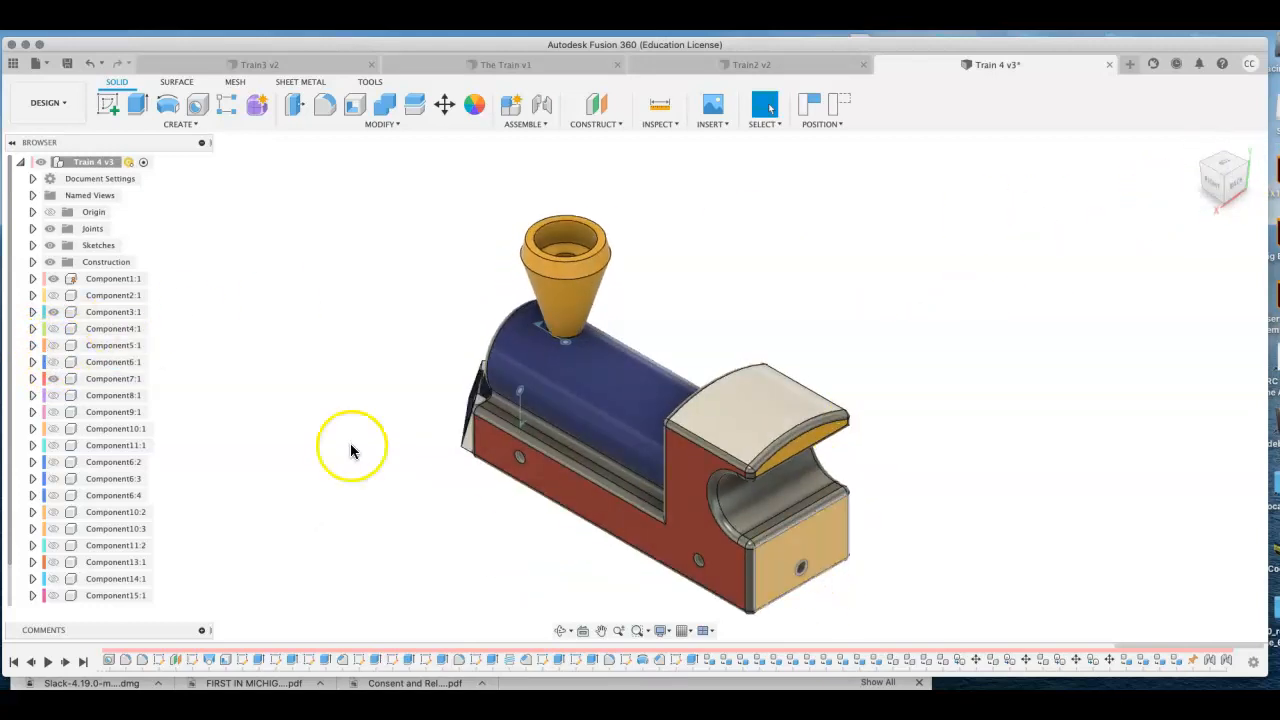
left_click(54, 412)
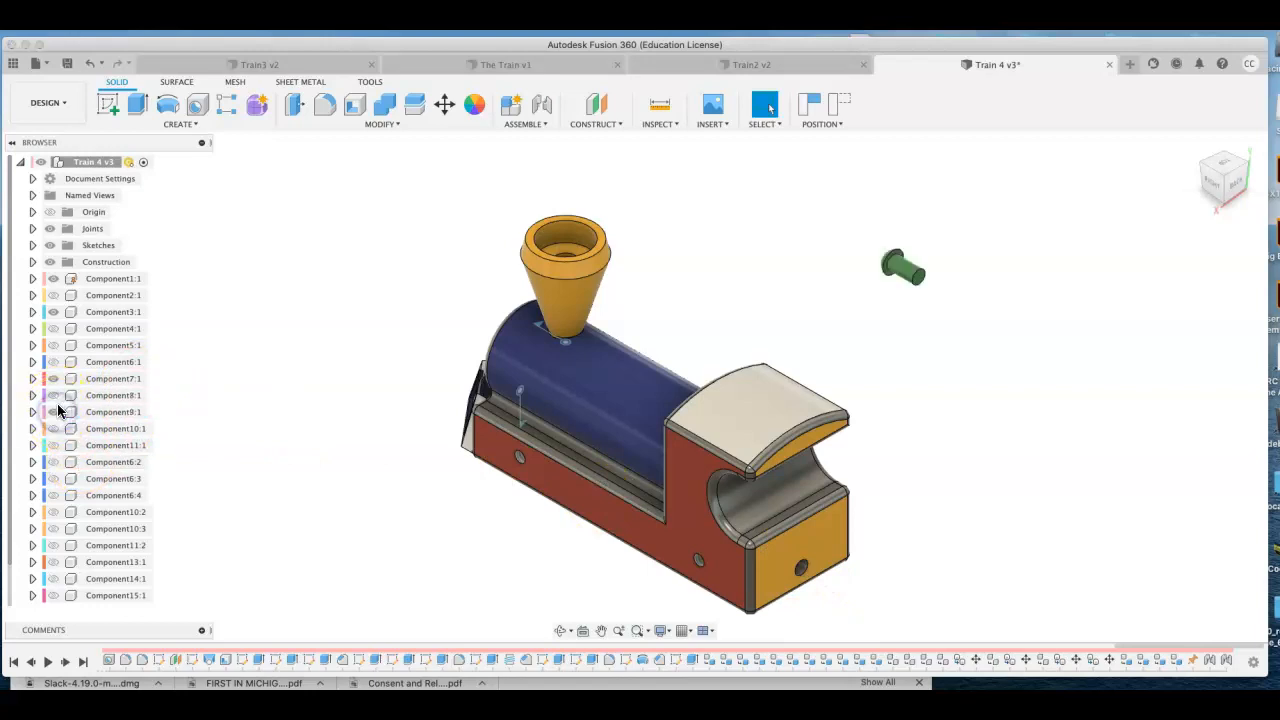
left_click(55, 396)
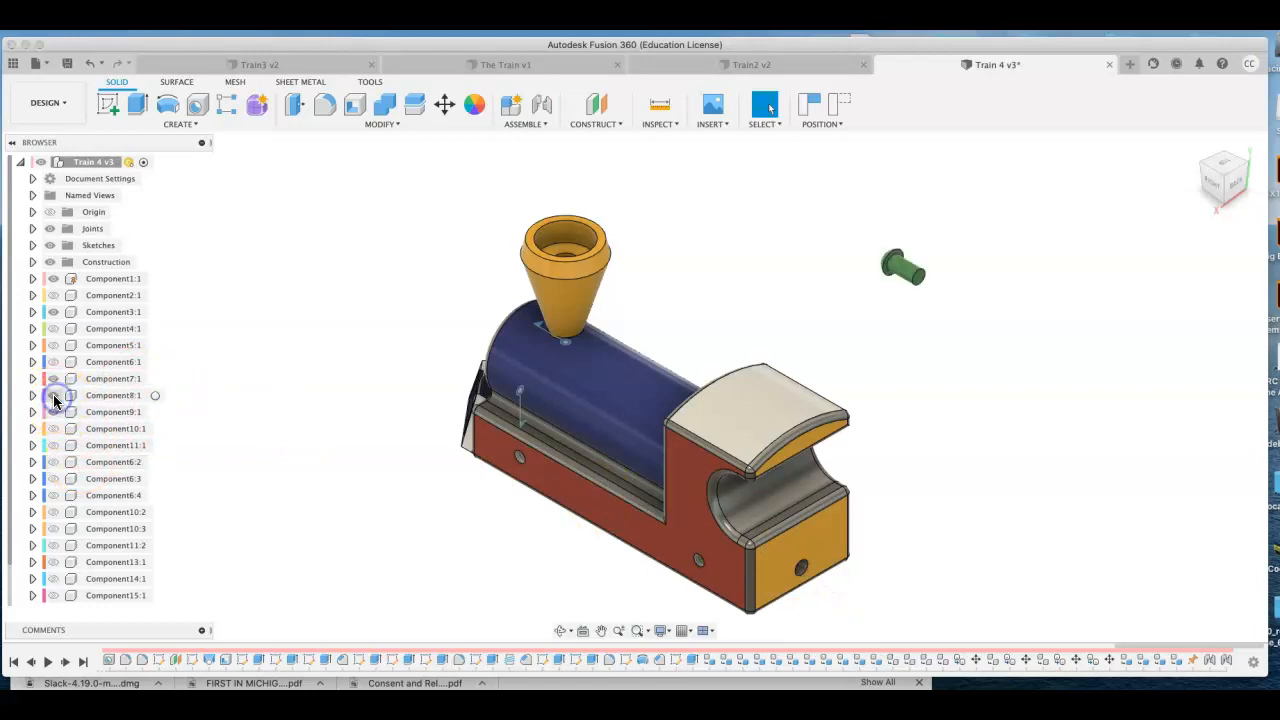
scroll(729, 371, "up", 2)
scroll(733, 365, "down", 5)
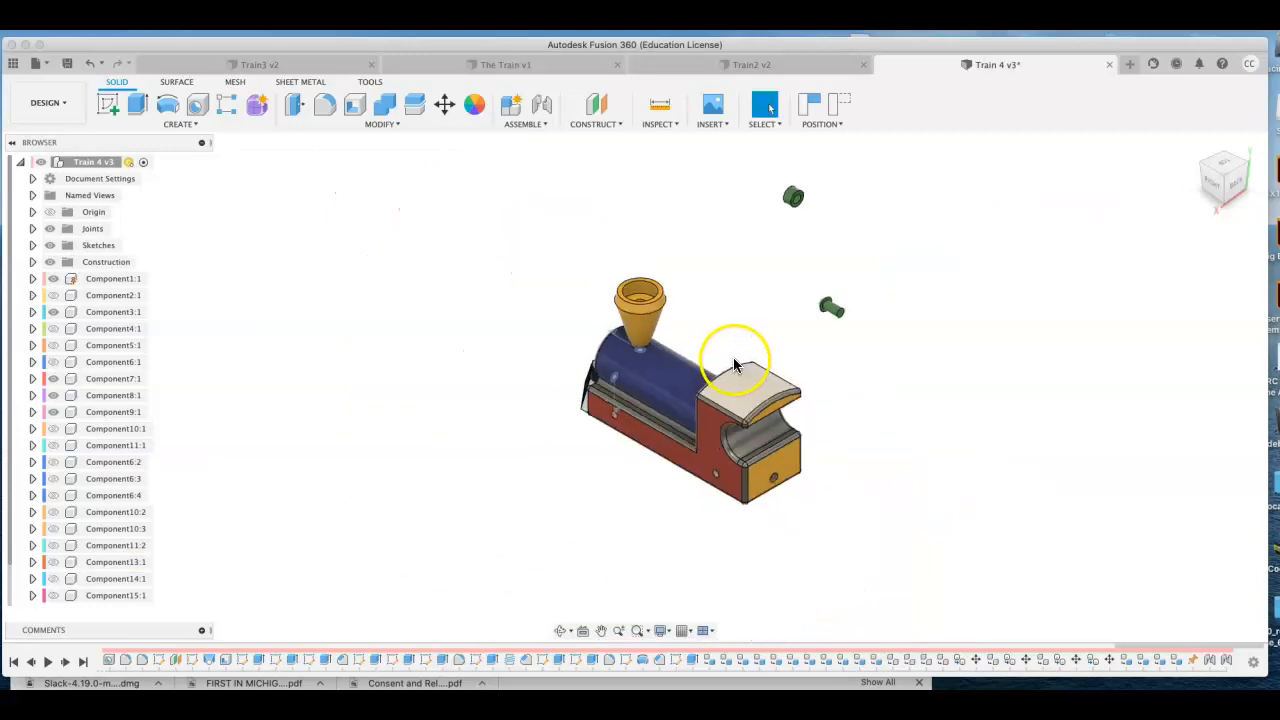
scroll(820, 249, "up", 2)
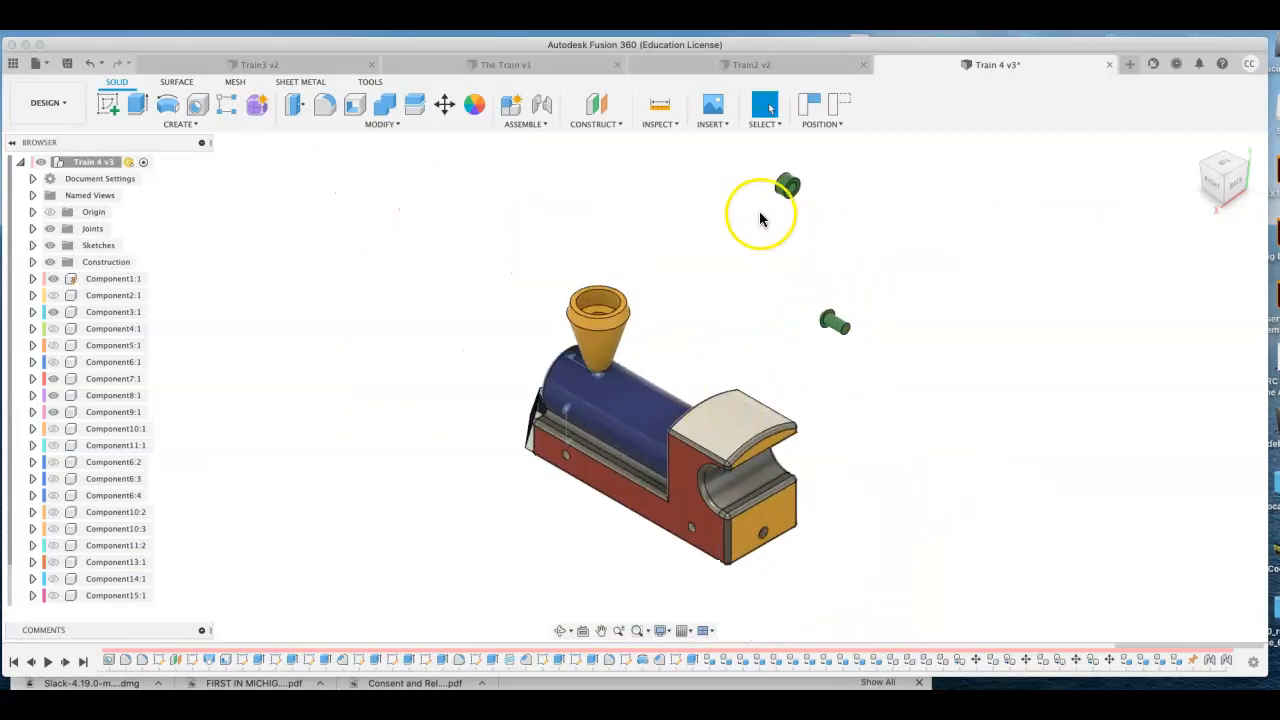
left_click(541, 104)
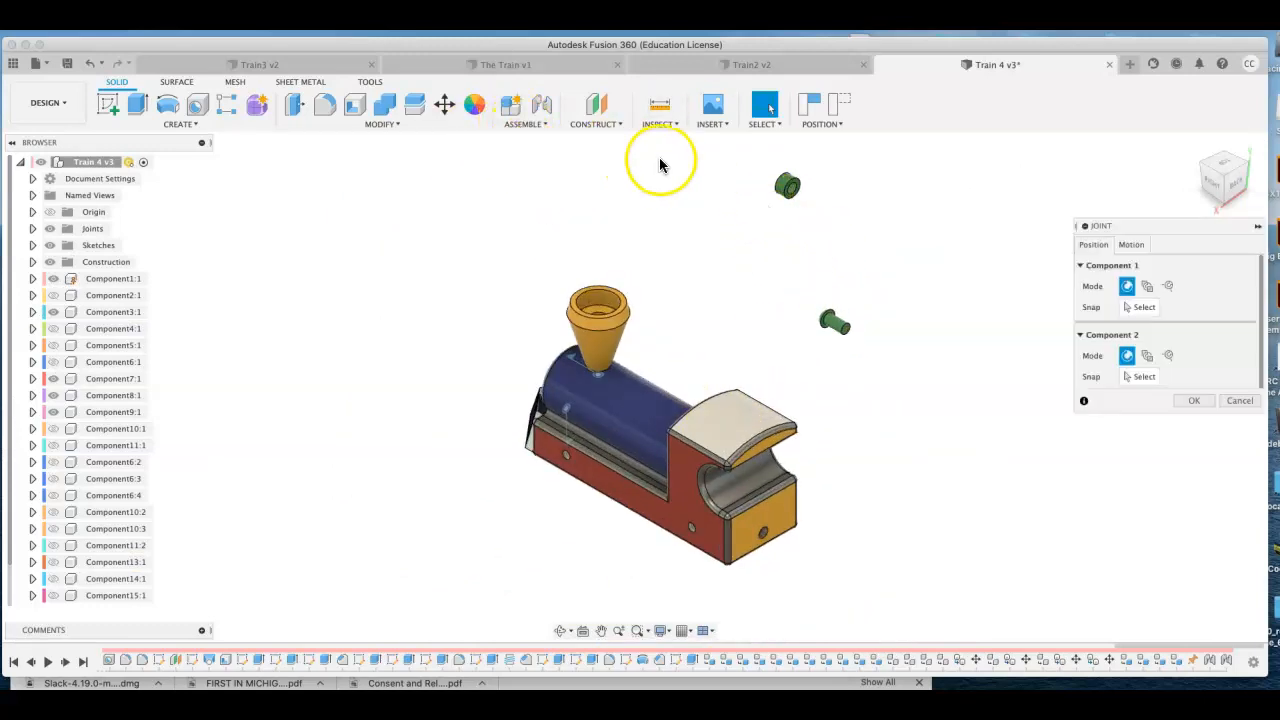
left_click(797, 197)
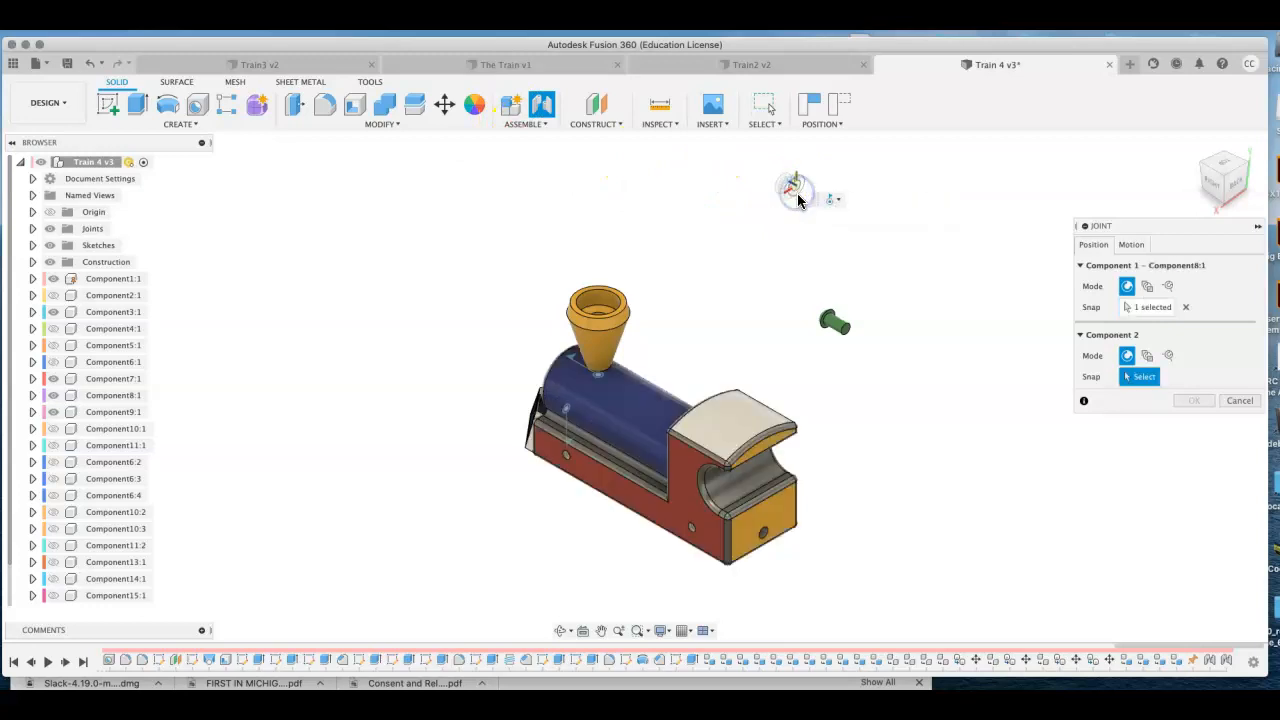
left_click(1237, 401)
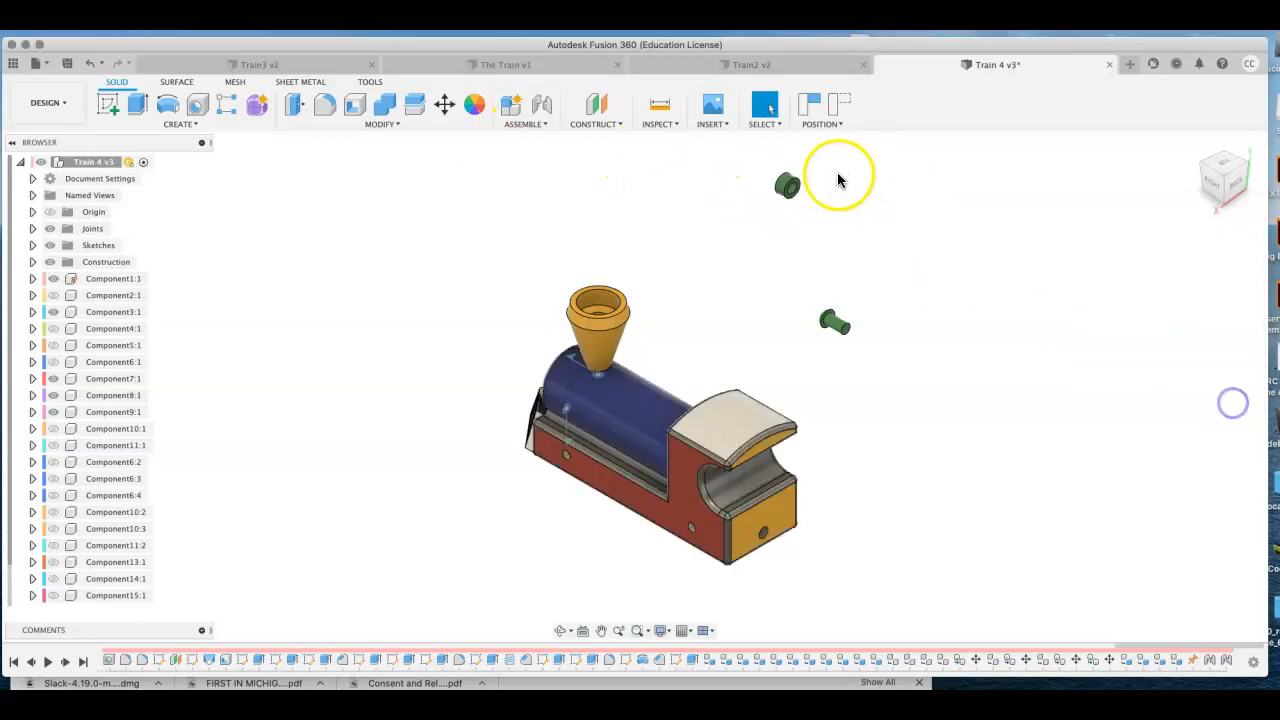
Step: Joint the circular end of Component8:1 to the hole in the train body's rear face, reversing its direction so it projects outward
key("j")
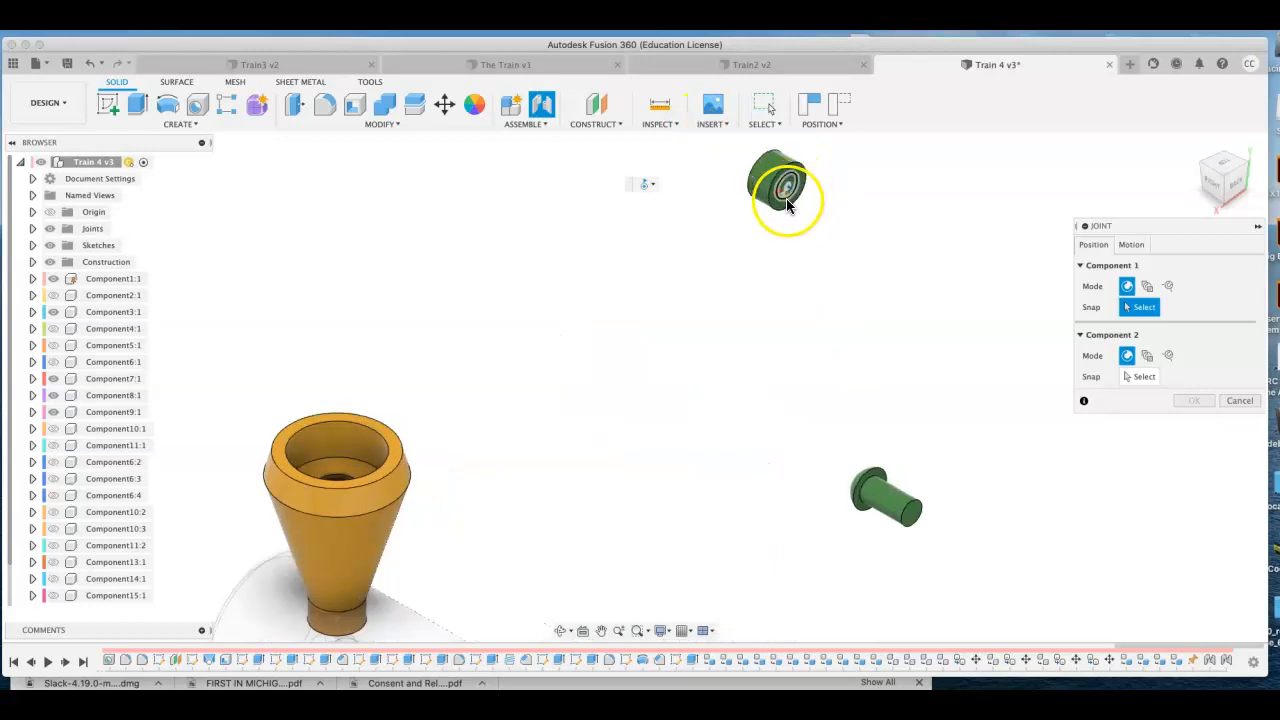
left_click(788, 193)
scroll(783, 268, "down", 5)
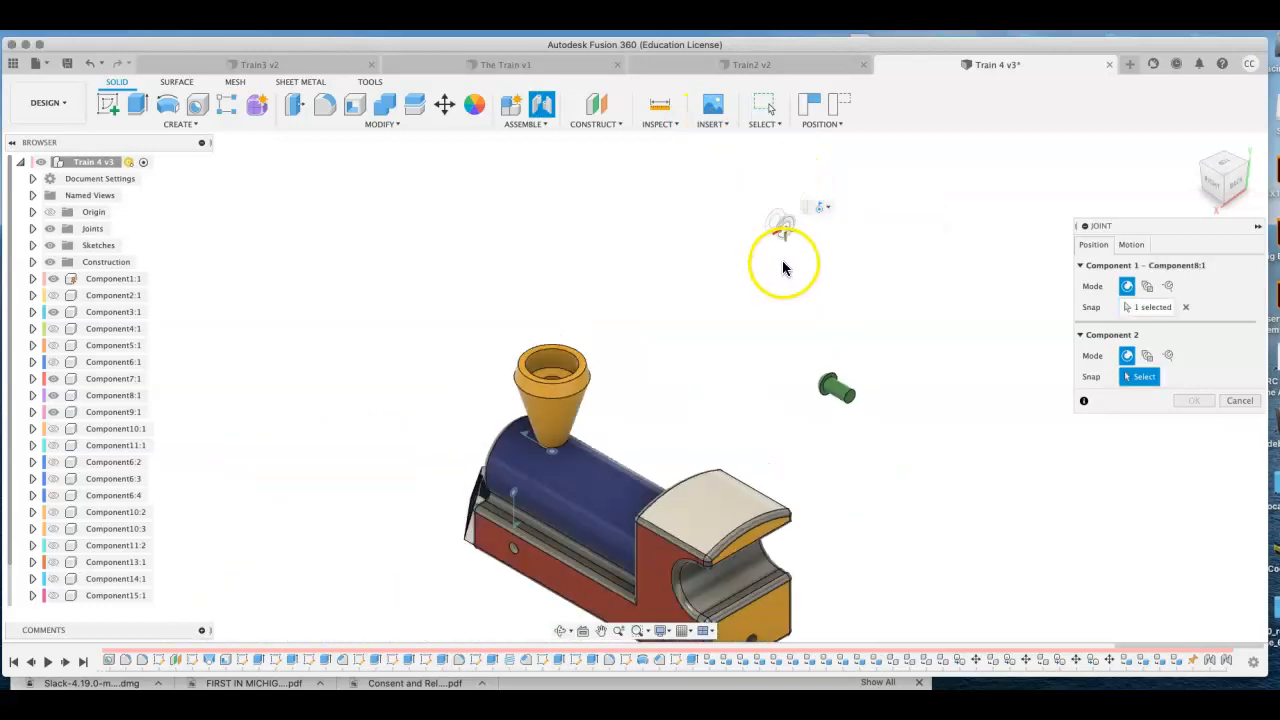
scroll(780, 625, "down", 3)
scroll(772, 635, "up", 5)
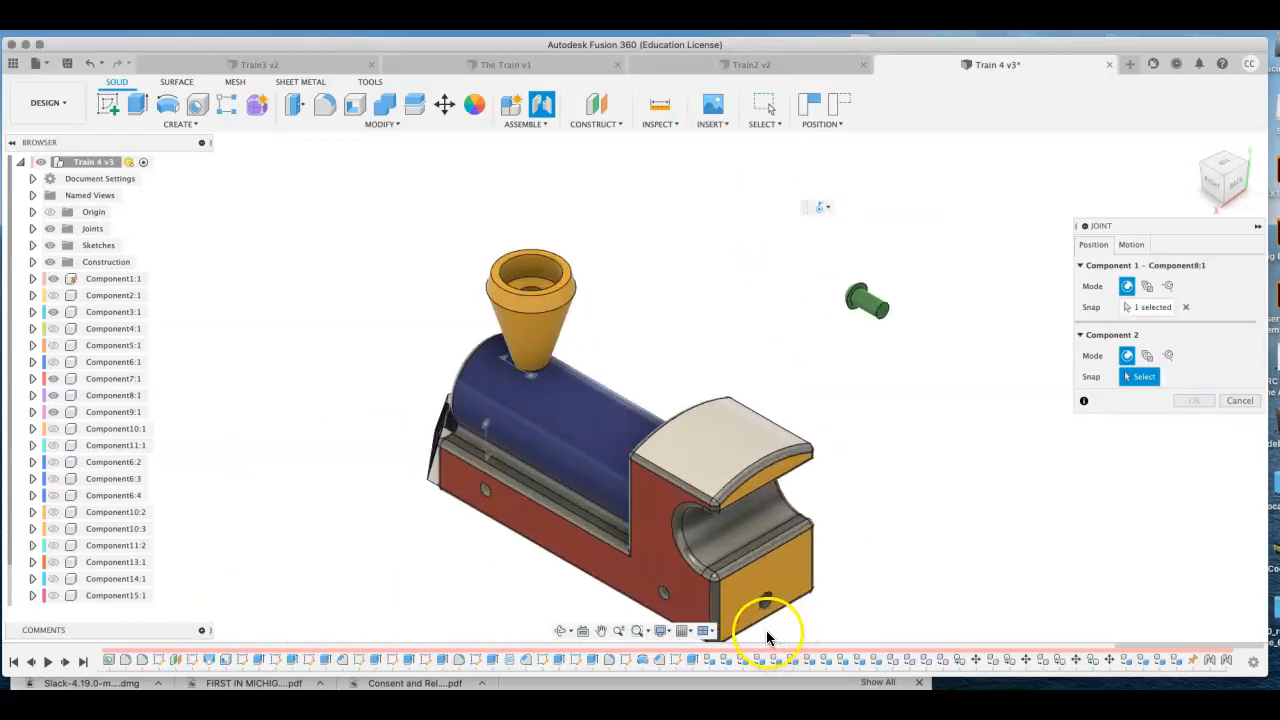
left_click(763, 588)
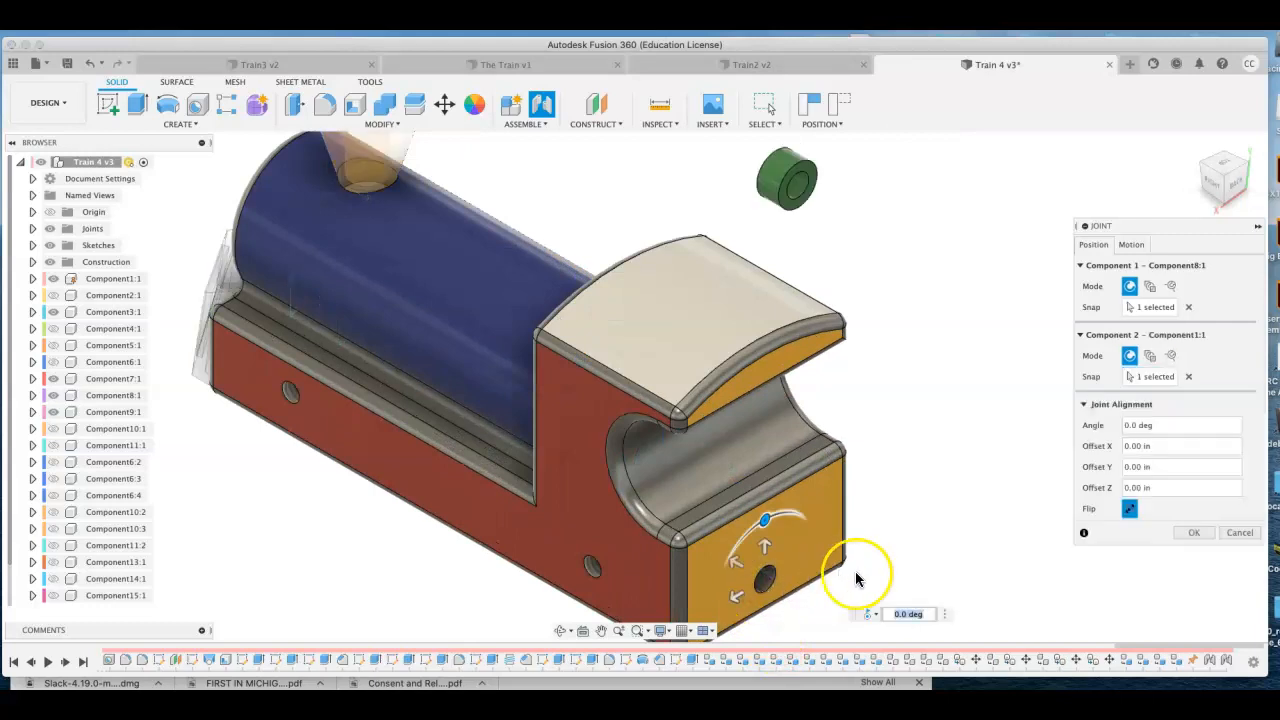
left_click(1129, 512)
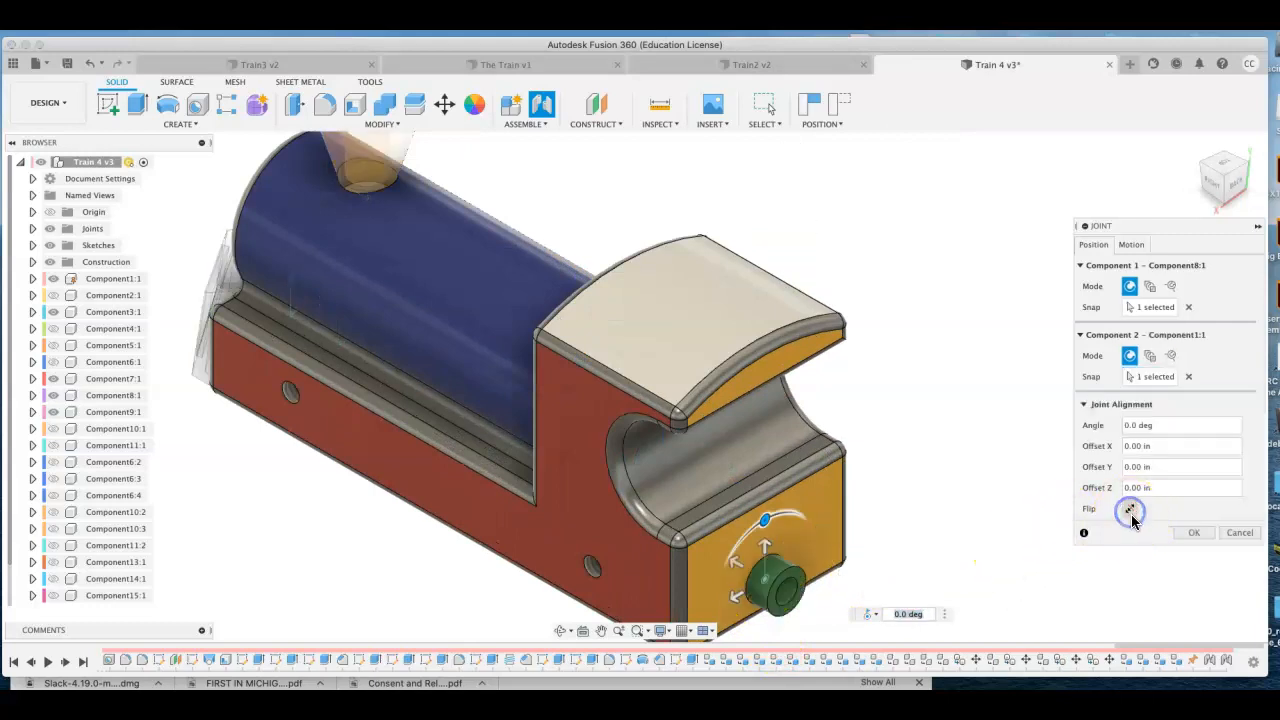
left_click(1185, 535)
Step: Joint the peg Component9:1 at the underside of its head to the outer hole of Component8:1, with the direction flipped
scroll(971, 449, "up", 5)
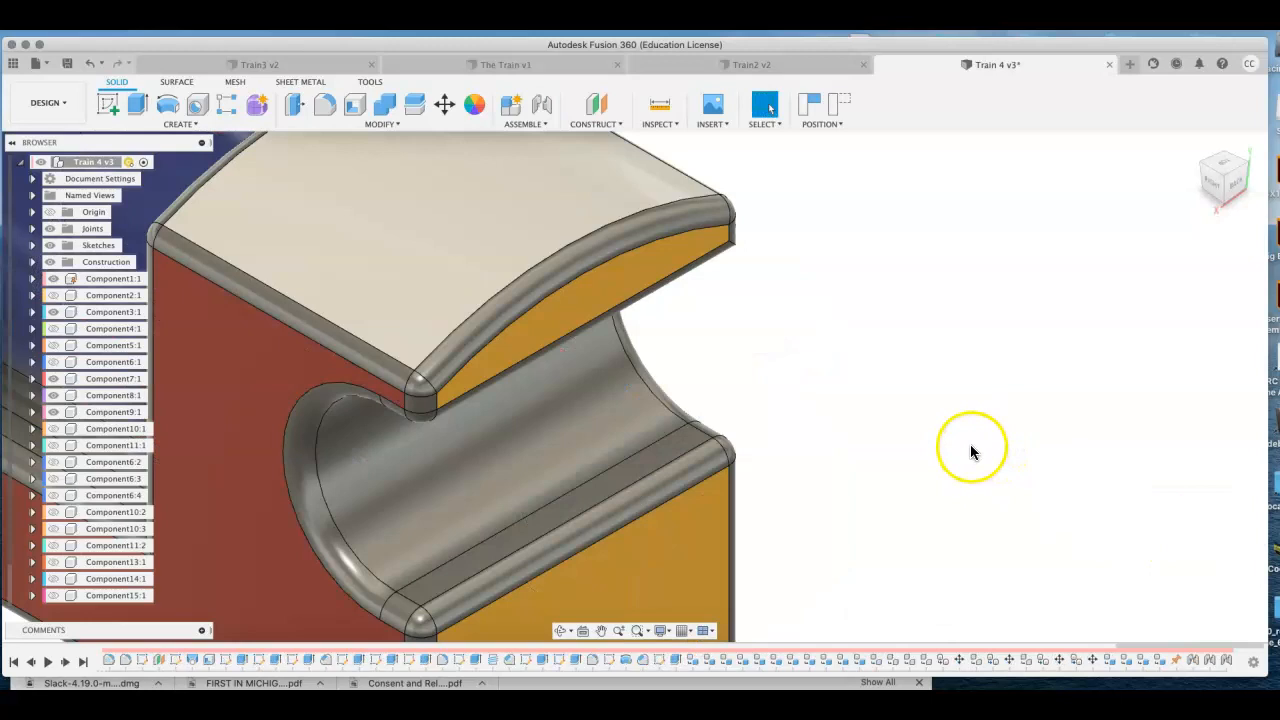
scroll(958, 465, "down", 5)
scroll(954, 477, "down", 3)
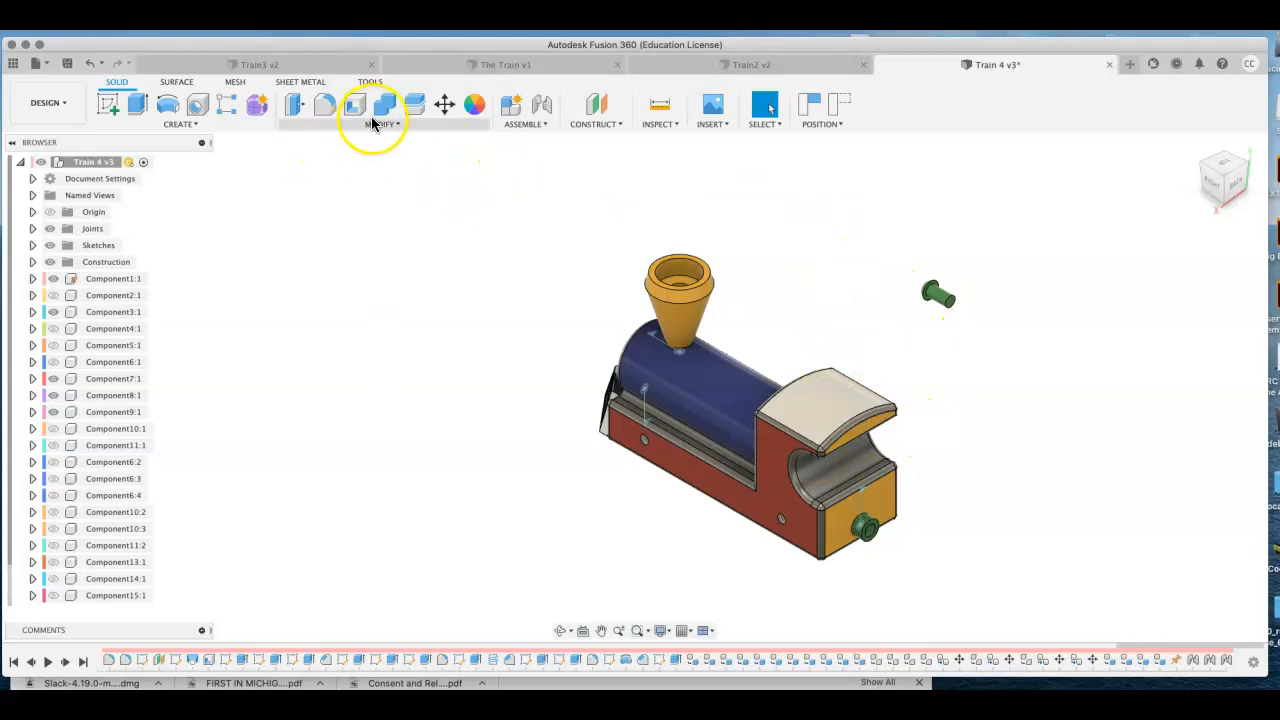
left_click(540, 106)
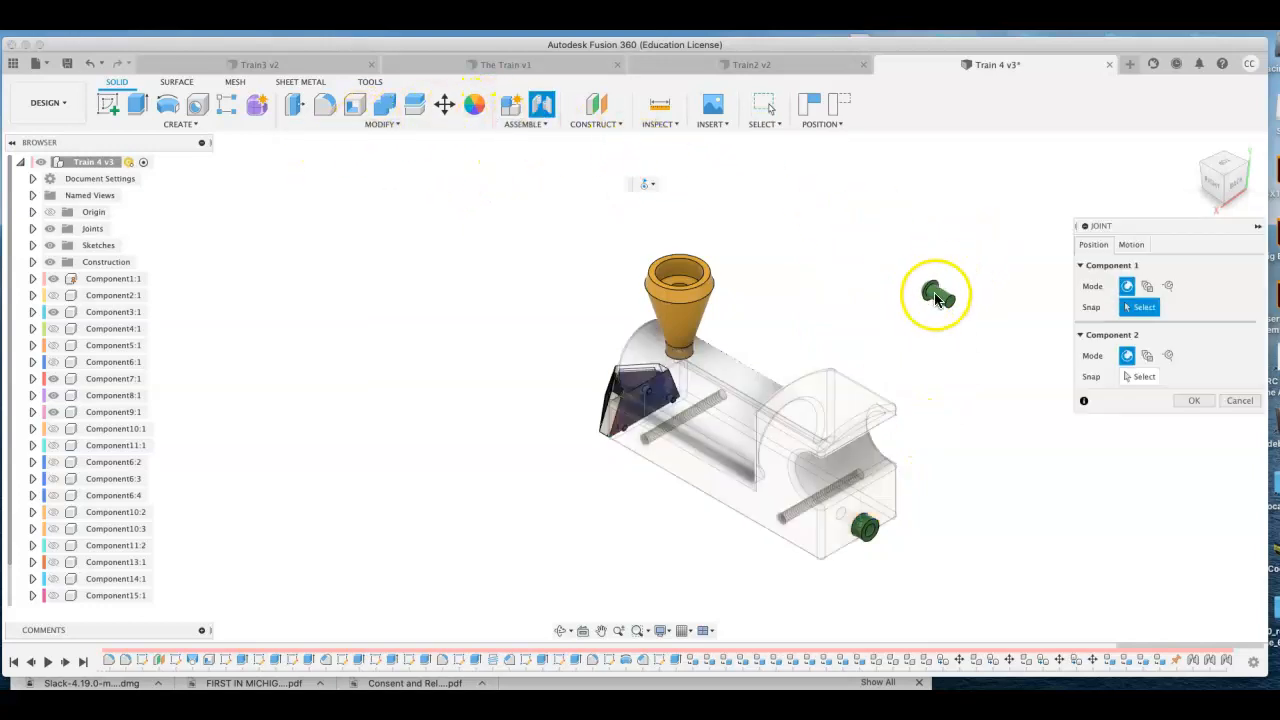
scroll(931, 291, "up", 5)
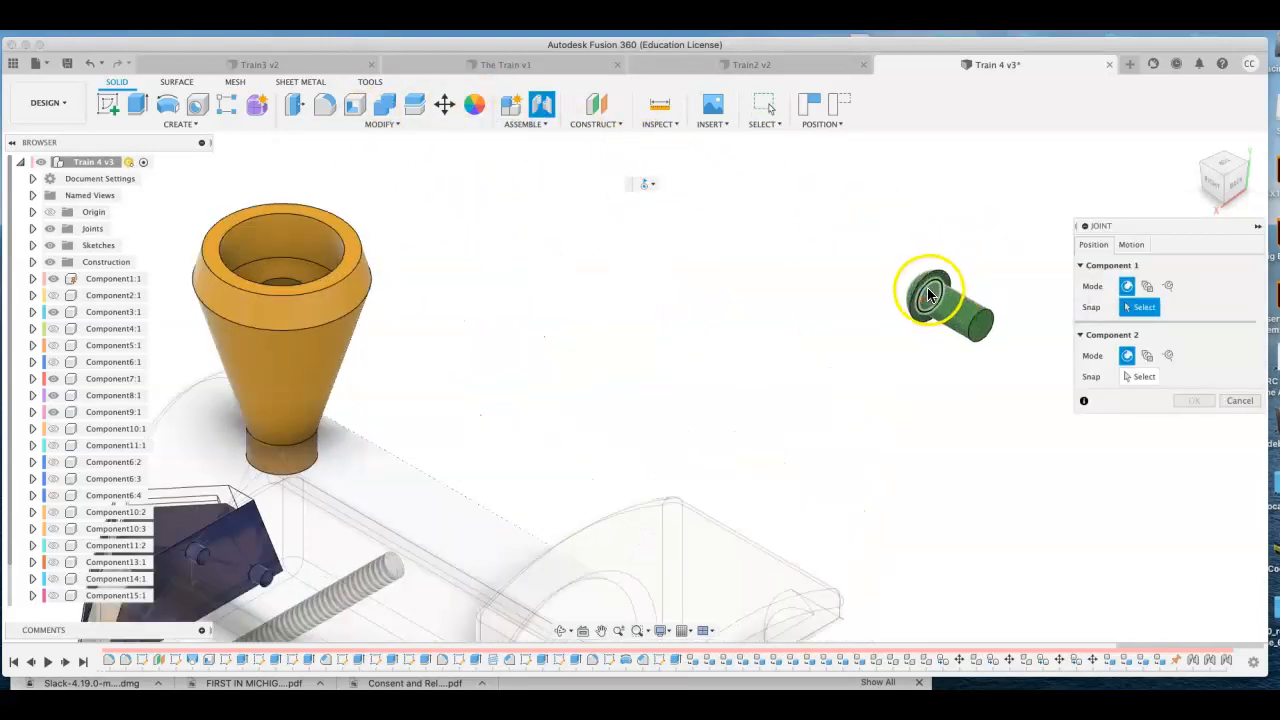
left_click(931, 291)
scroll(900, 335, "up", 2)
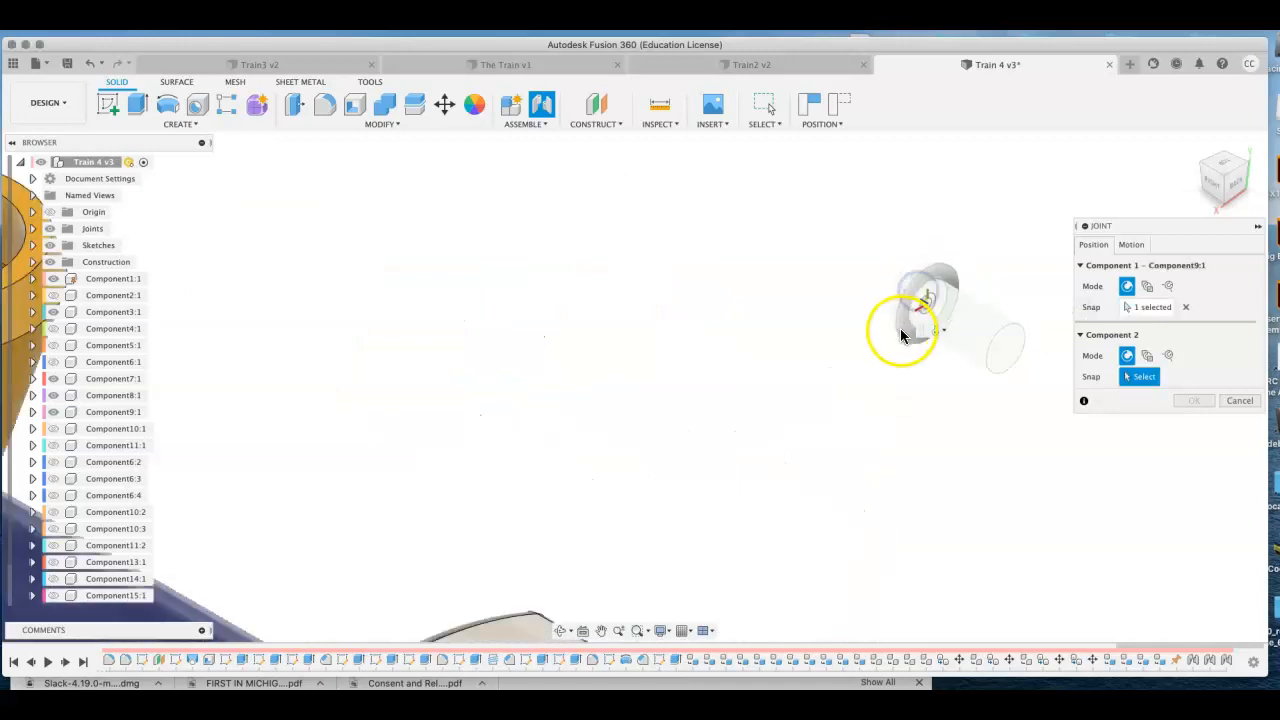
scroll(900, 335, "down", 10)
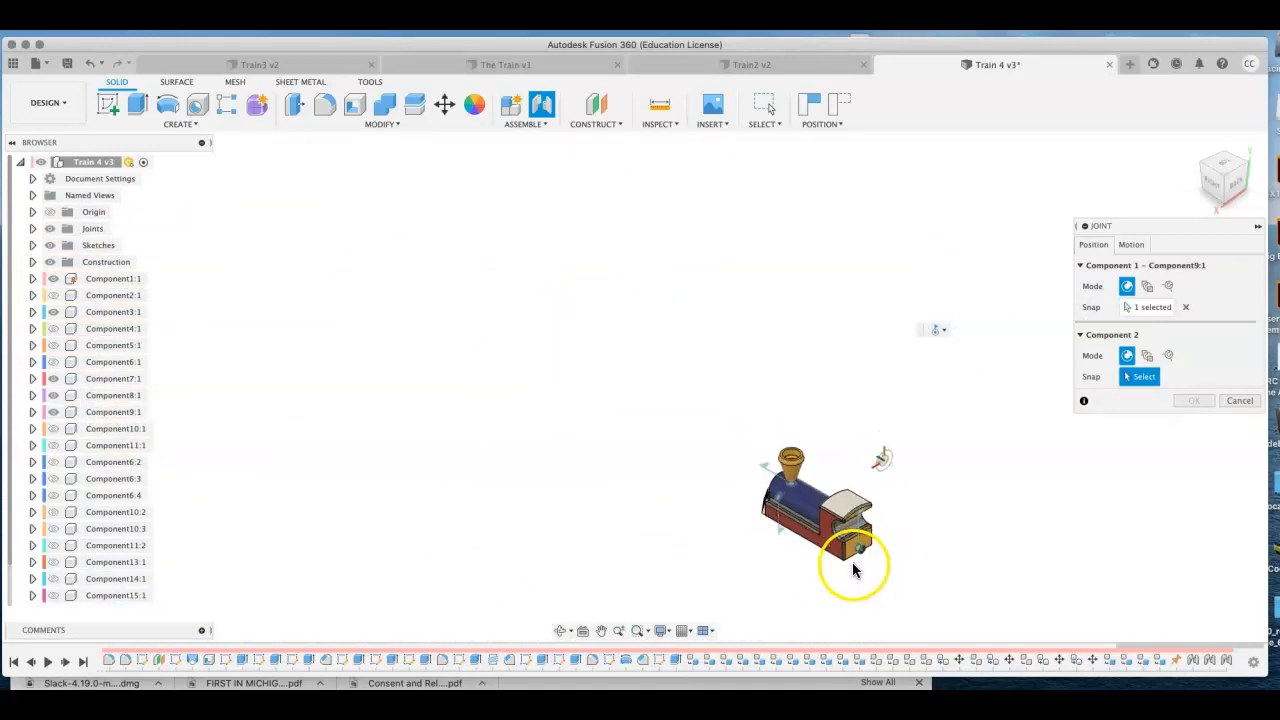
scroll(853, 570, "up", 8)
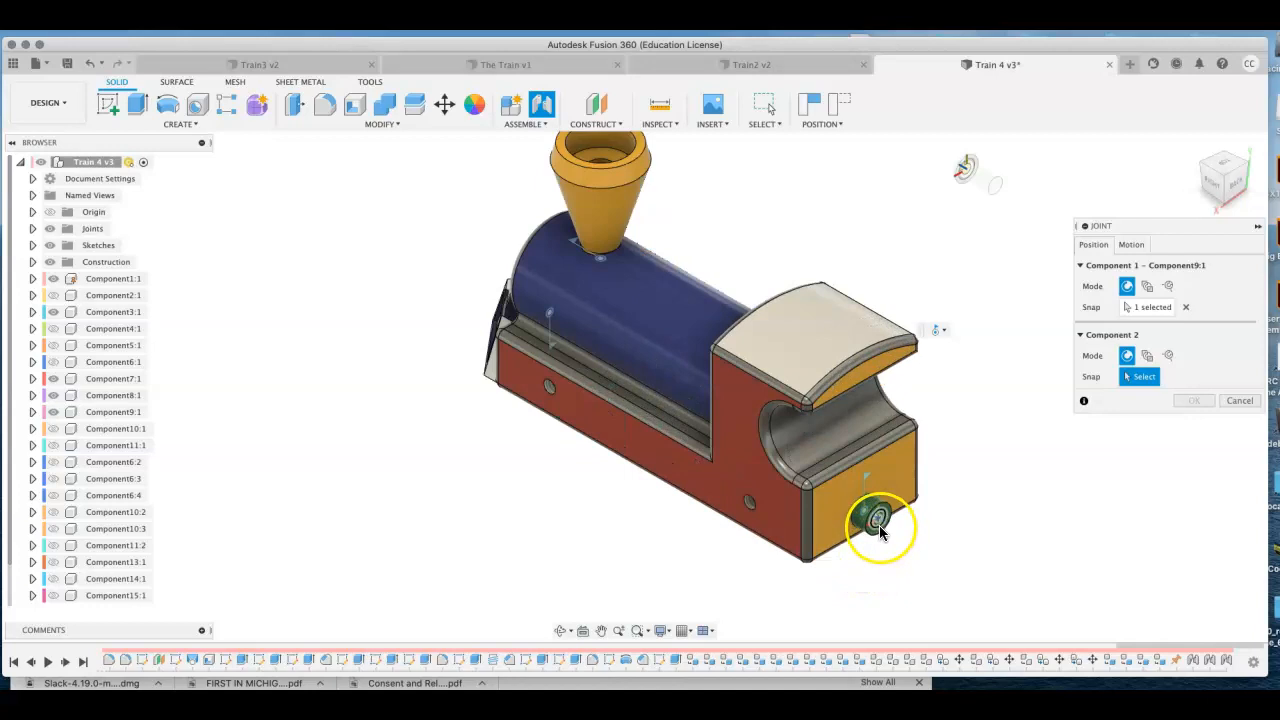
left_click(877, 522)
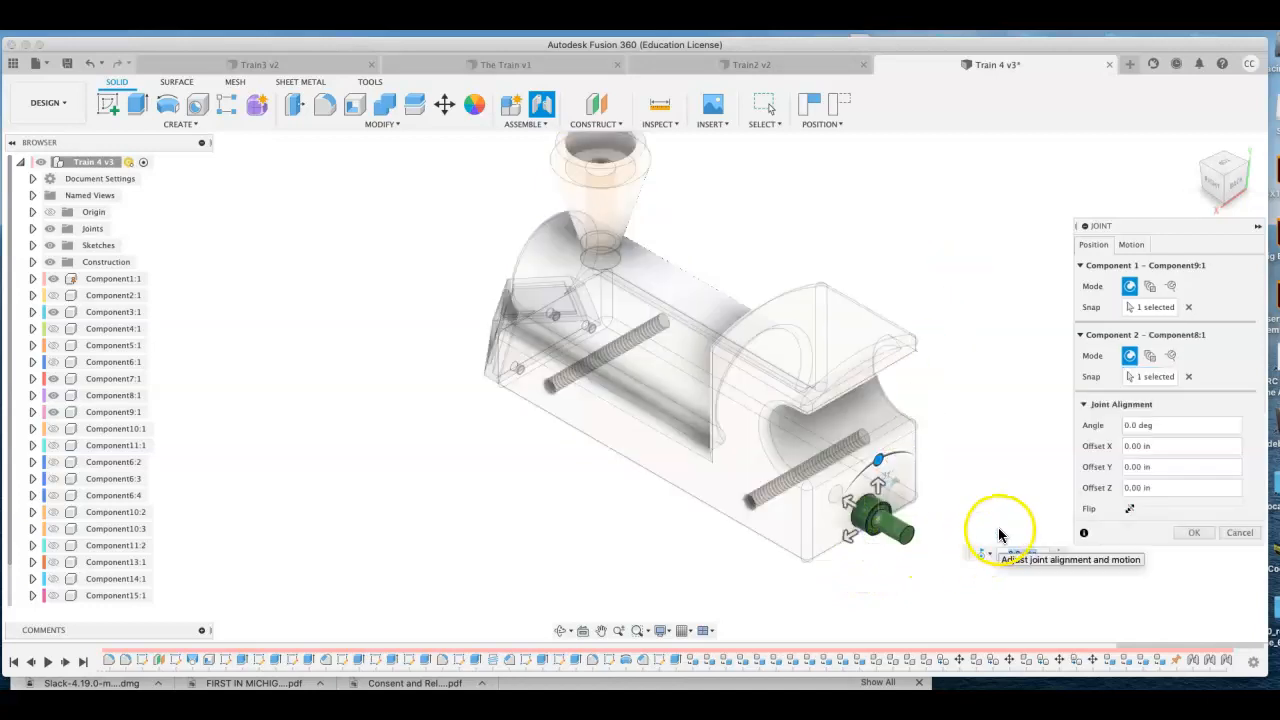
left_click(1130, 510)
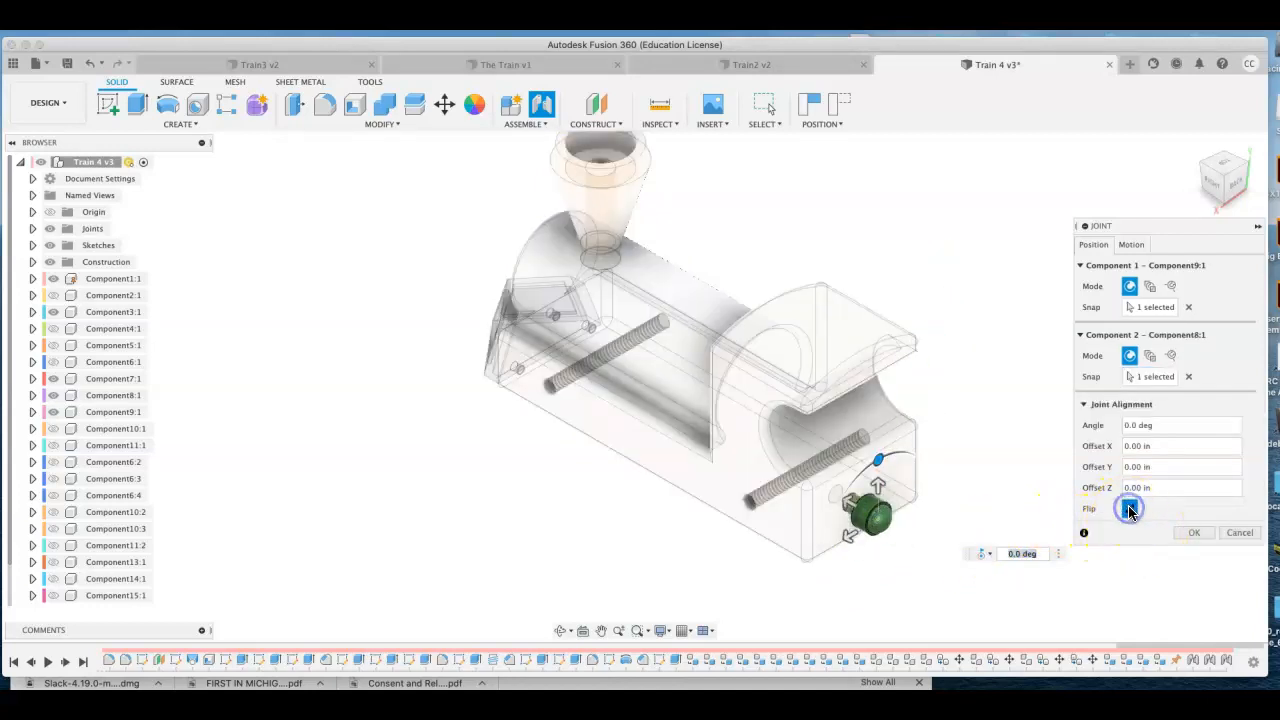
left_click(1196, 533)
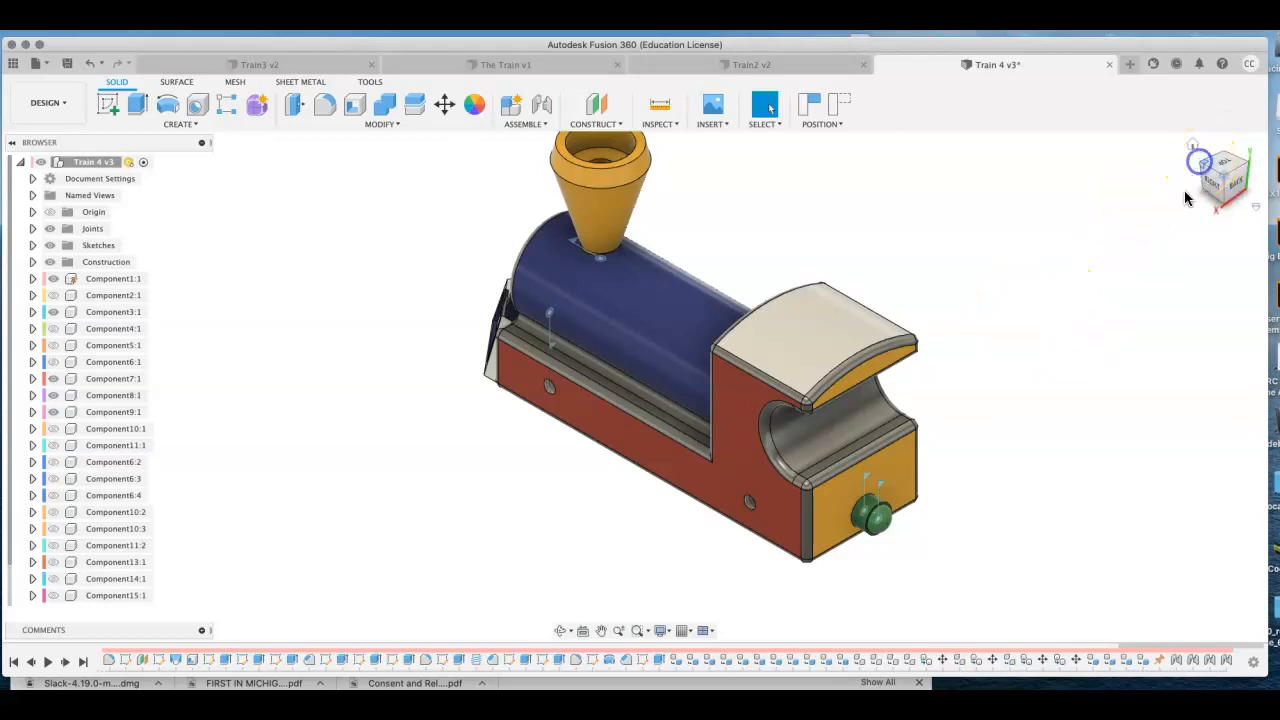
Step: Return to the front home view of the train and show Component10:1, Component11:1 and Component6:1
left_click_drag(1185, 198, 1109, 200)
left_click(1189, 147)
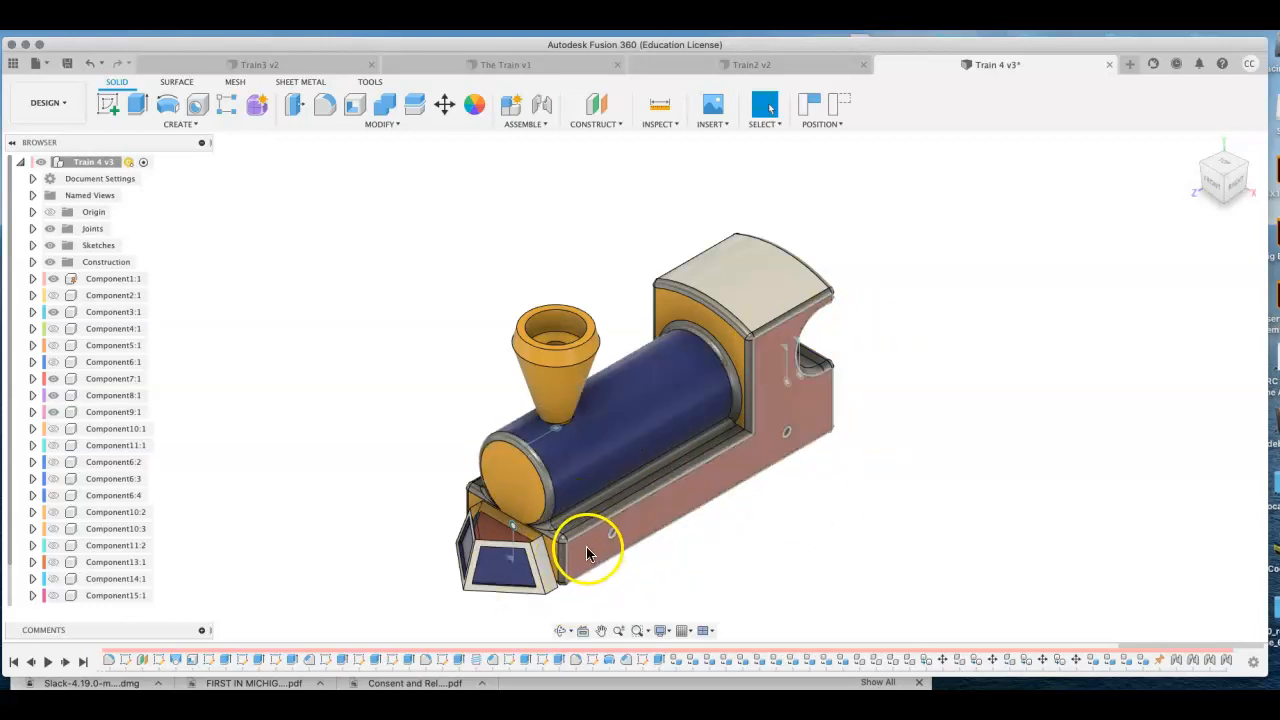
left_click(51, 428)
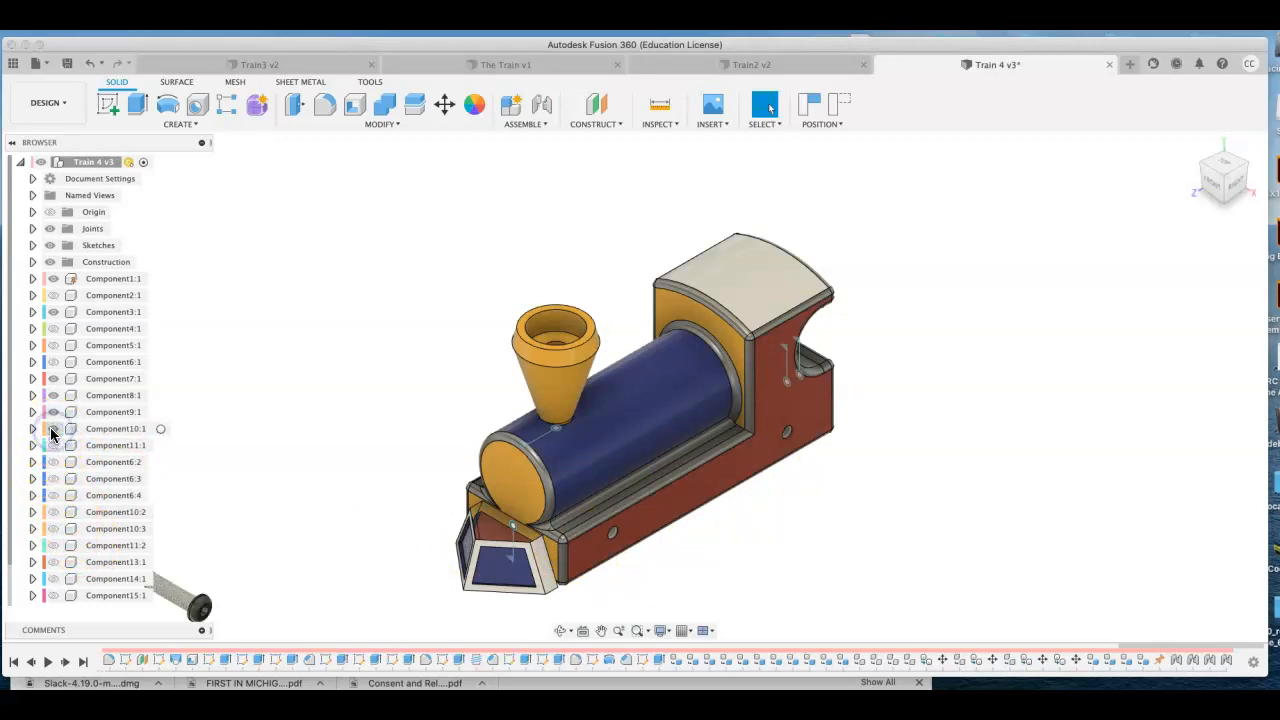
left_click(53, 445)
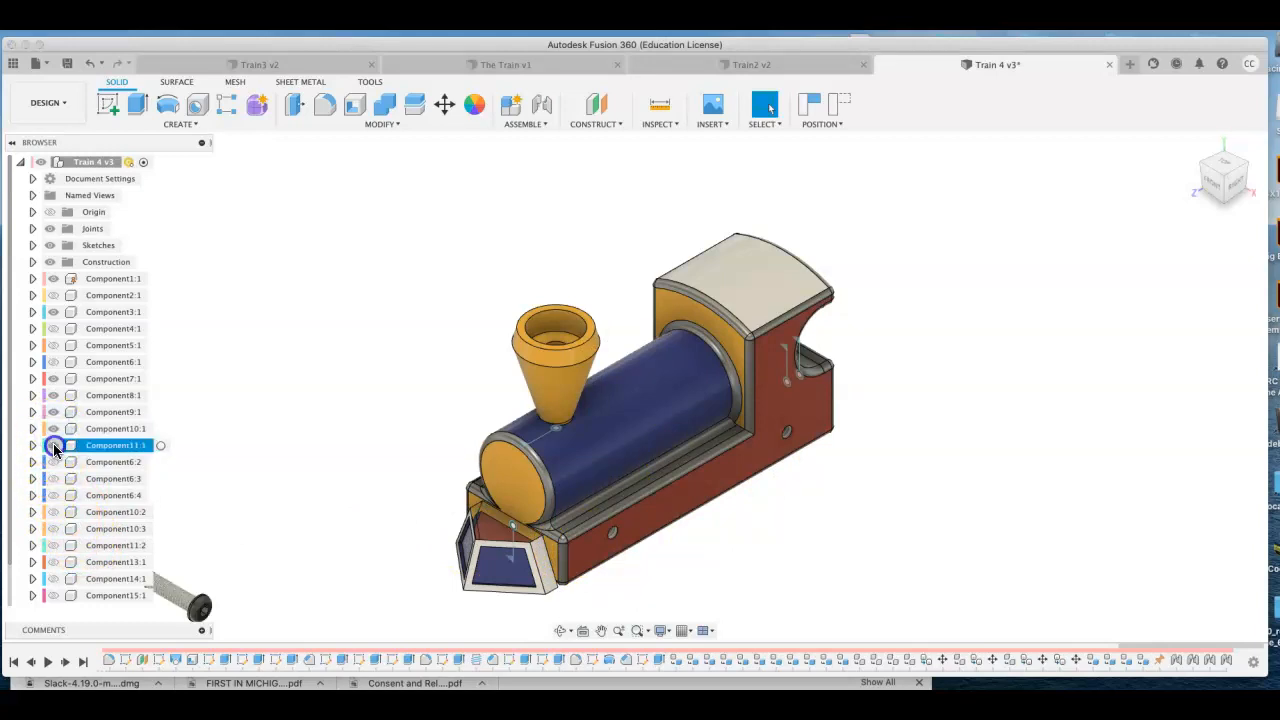
left_click(53, 362)
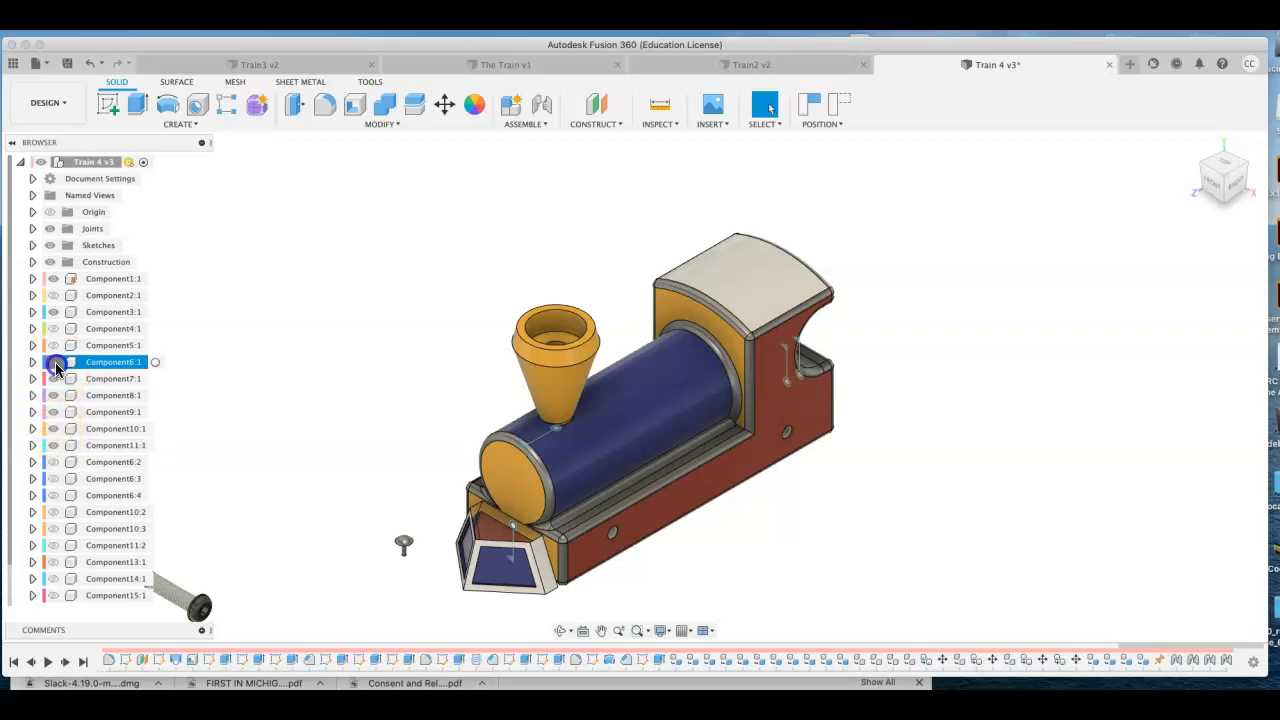
Step: Check which parts Component5:1 and Component4:1 are by briefly showing each one, and look through the contents of Component3:1
left_click(53, 345)
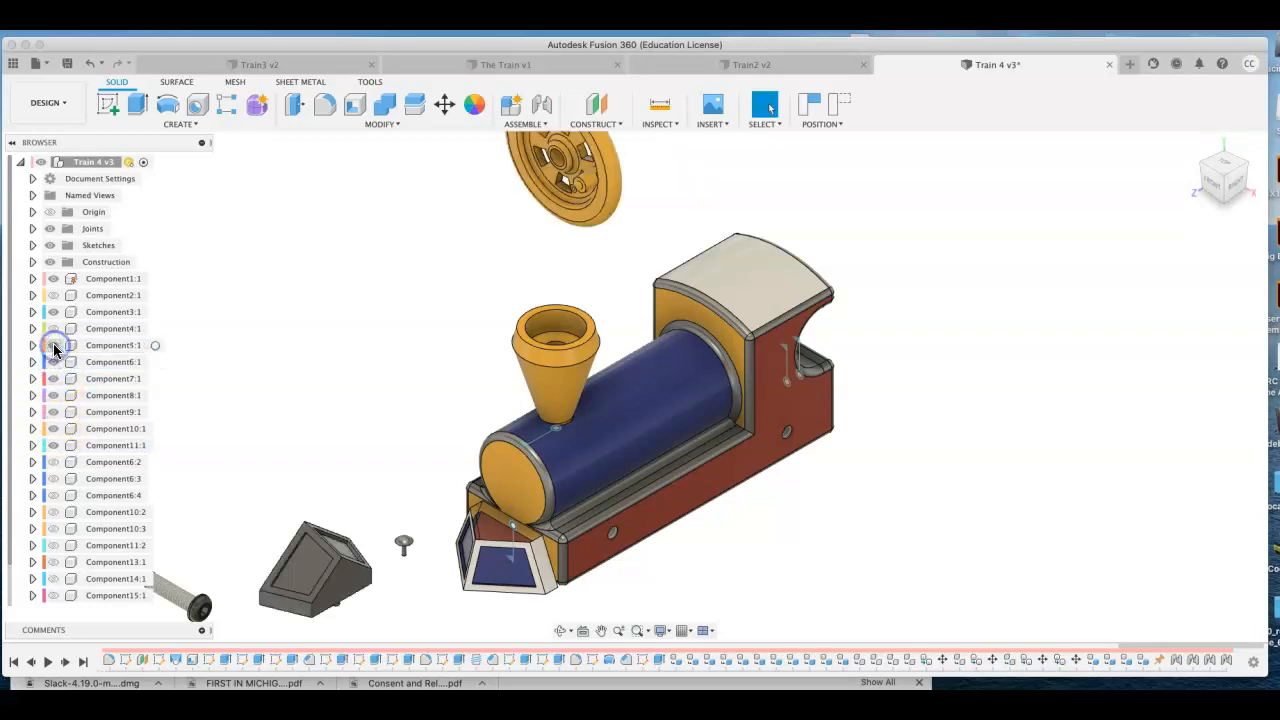
left_click(53, 345)
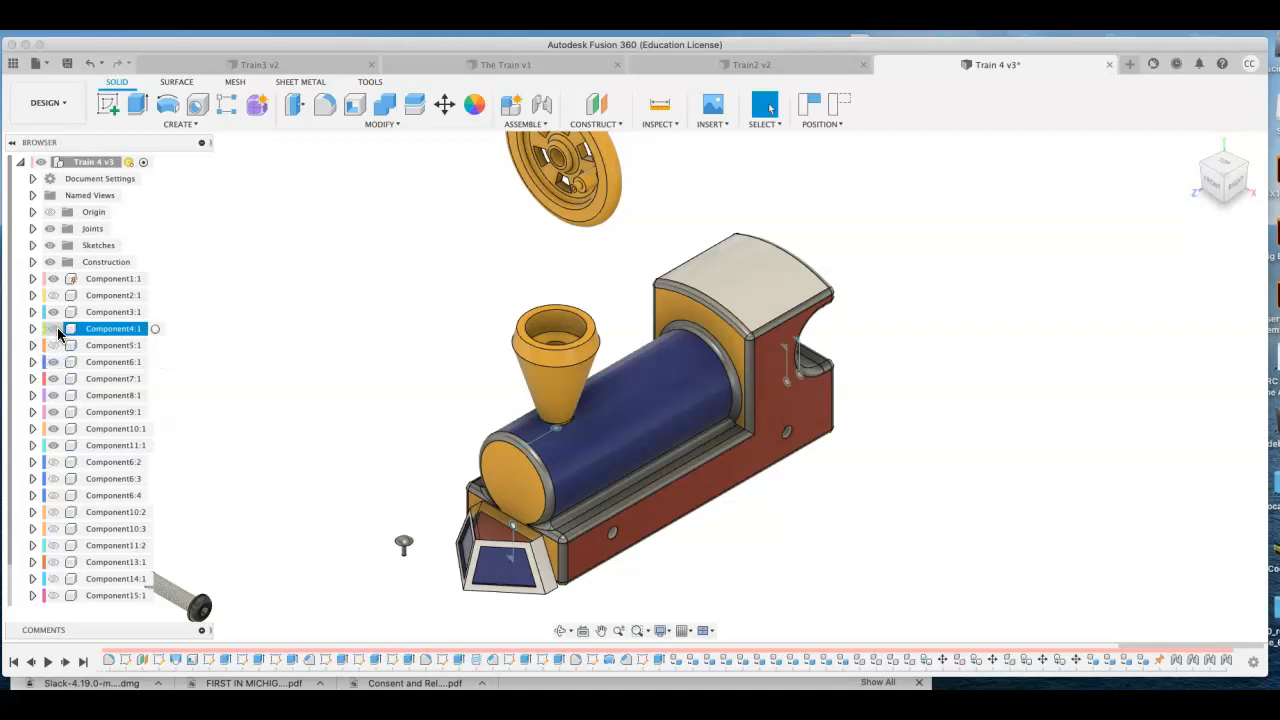
left_click(53, 328)
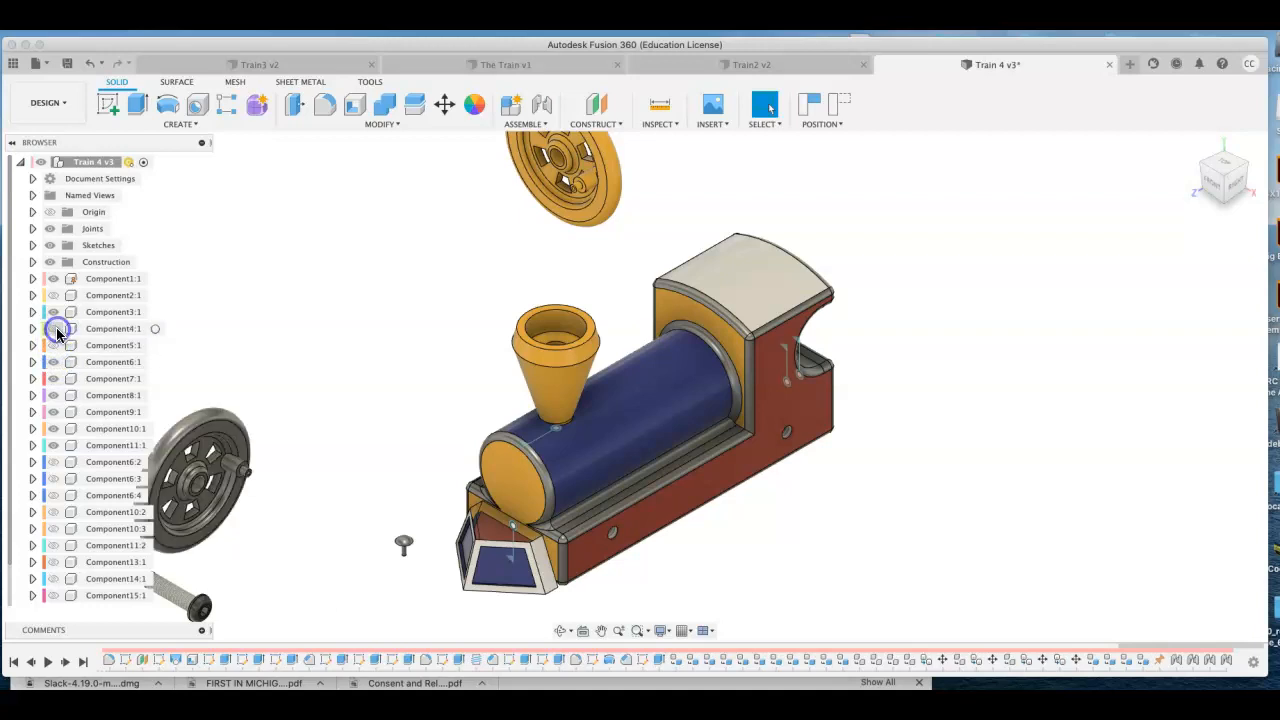
left_click(53, 328)
left_click(35, 312)
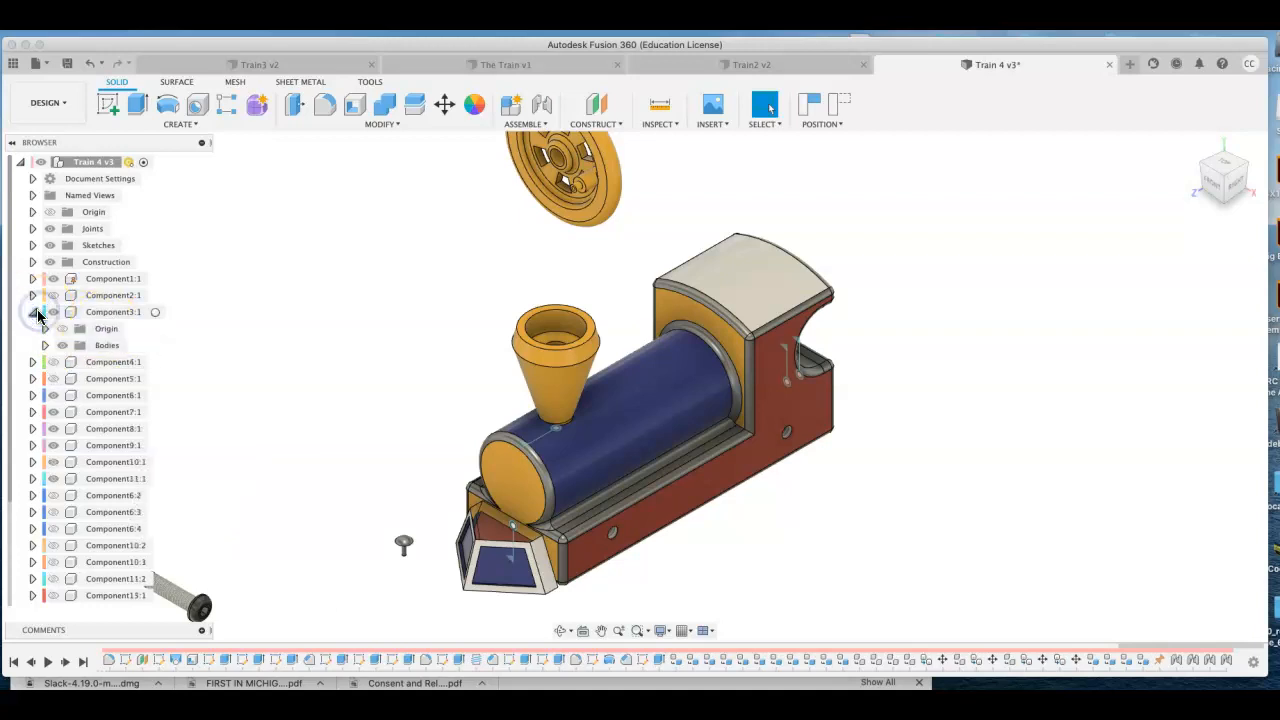
left_click(45, 345)
left_click(45, 345)
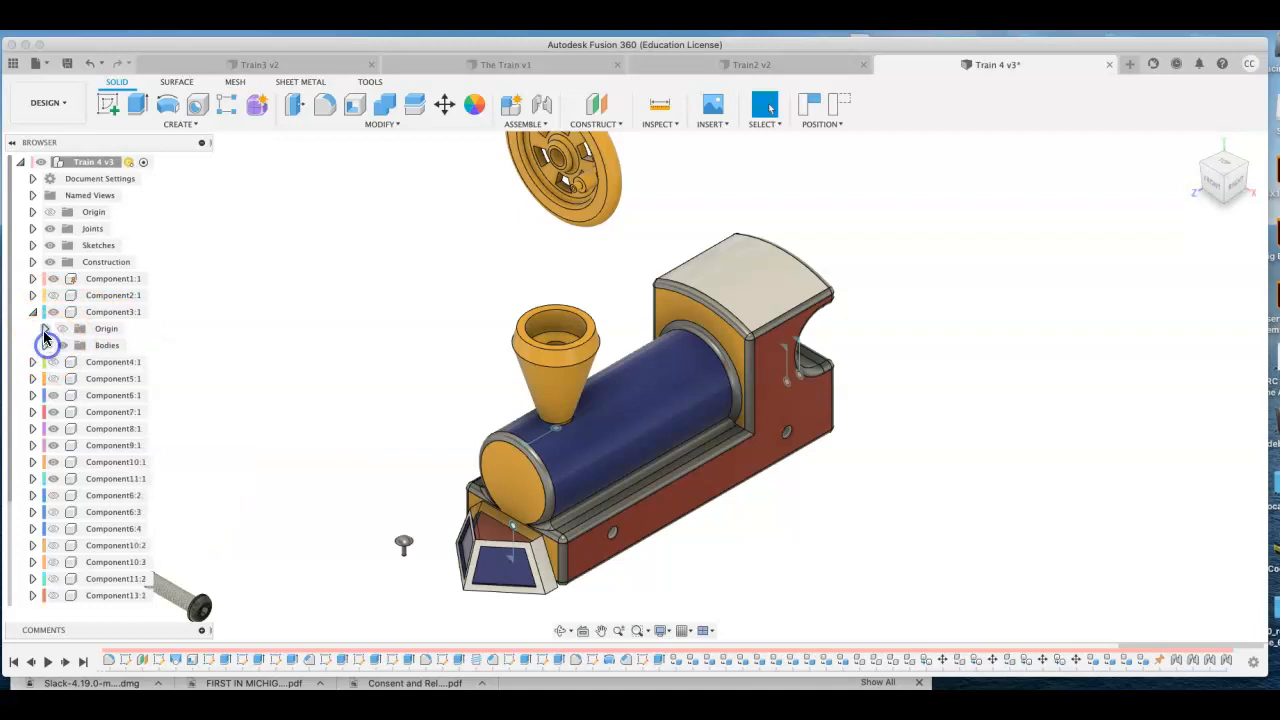
left_click(35, 312)
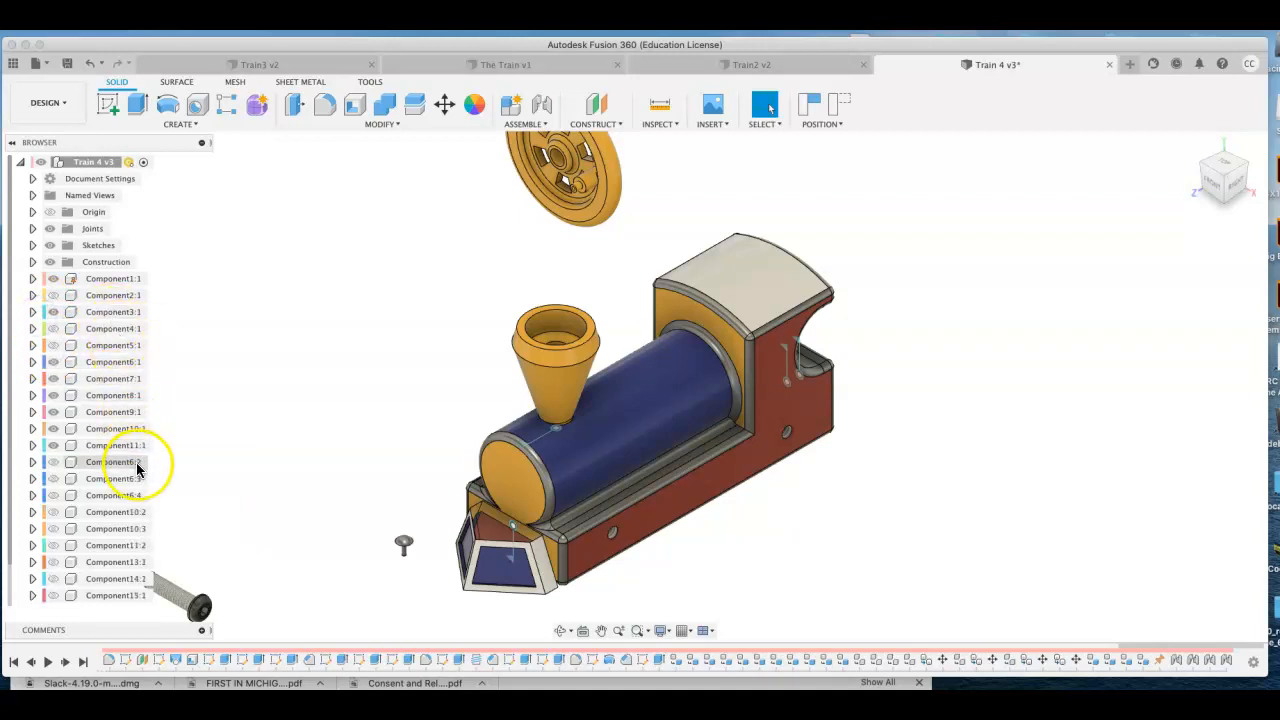
Step: Show the pins and remaining small parts: Component10:2, Component10:3, Component11:2, Component13:1, Component14:1 and Component15:1
scroll(196, 520, "up", 3)
scroll(197, 523, "down", 4)
scroll(197, 523, "down", 2)
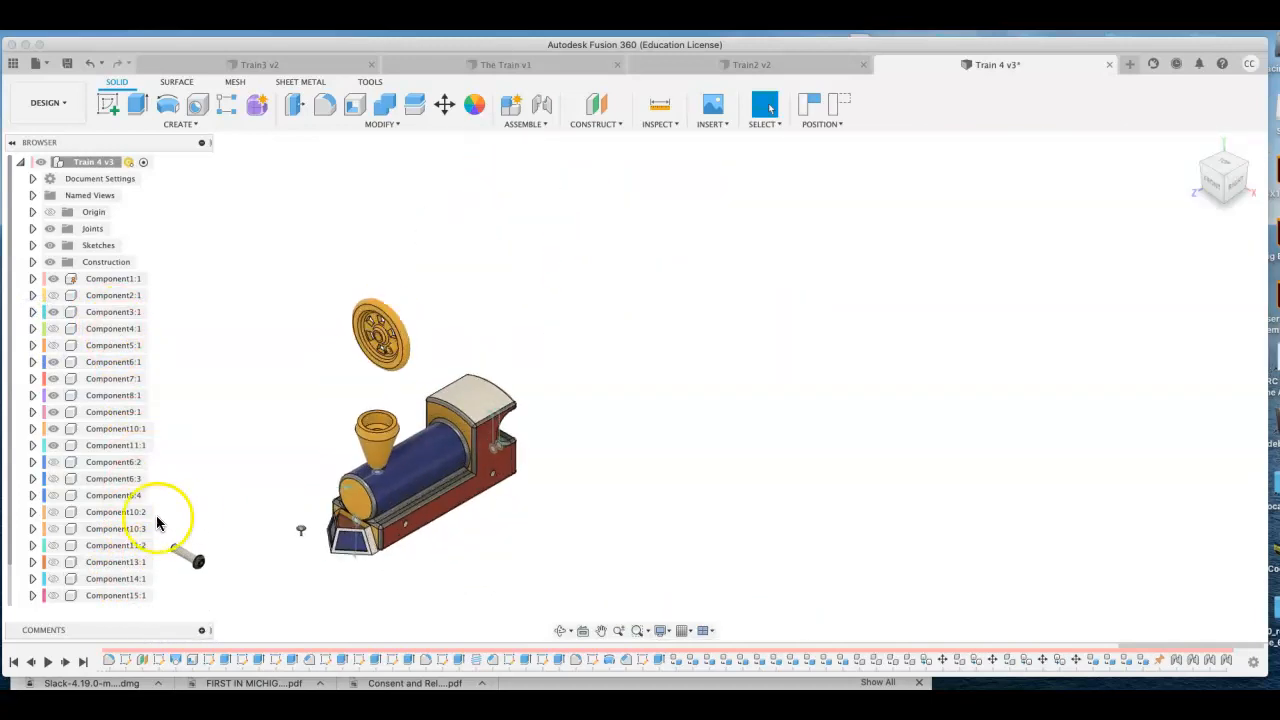
left_click(56, 514)
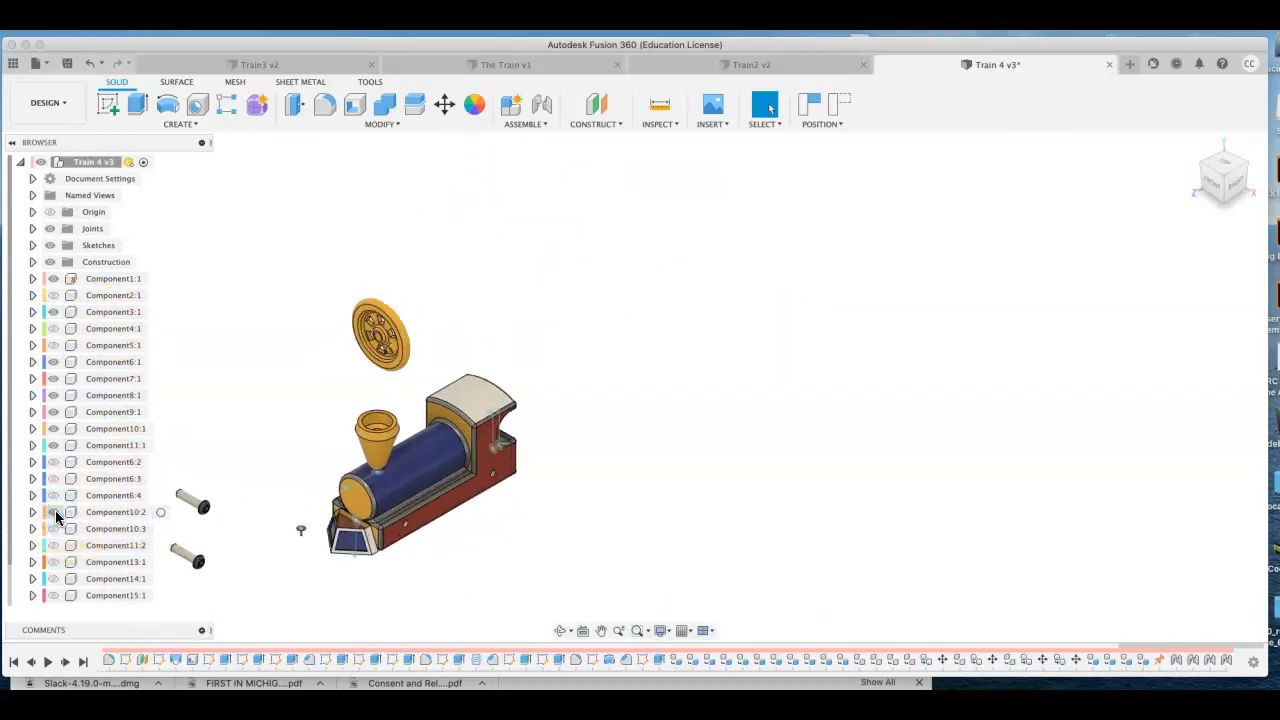
left_click(53, 528)
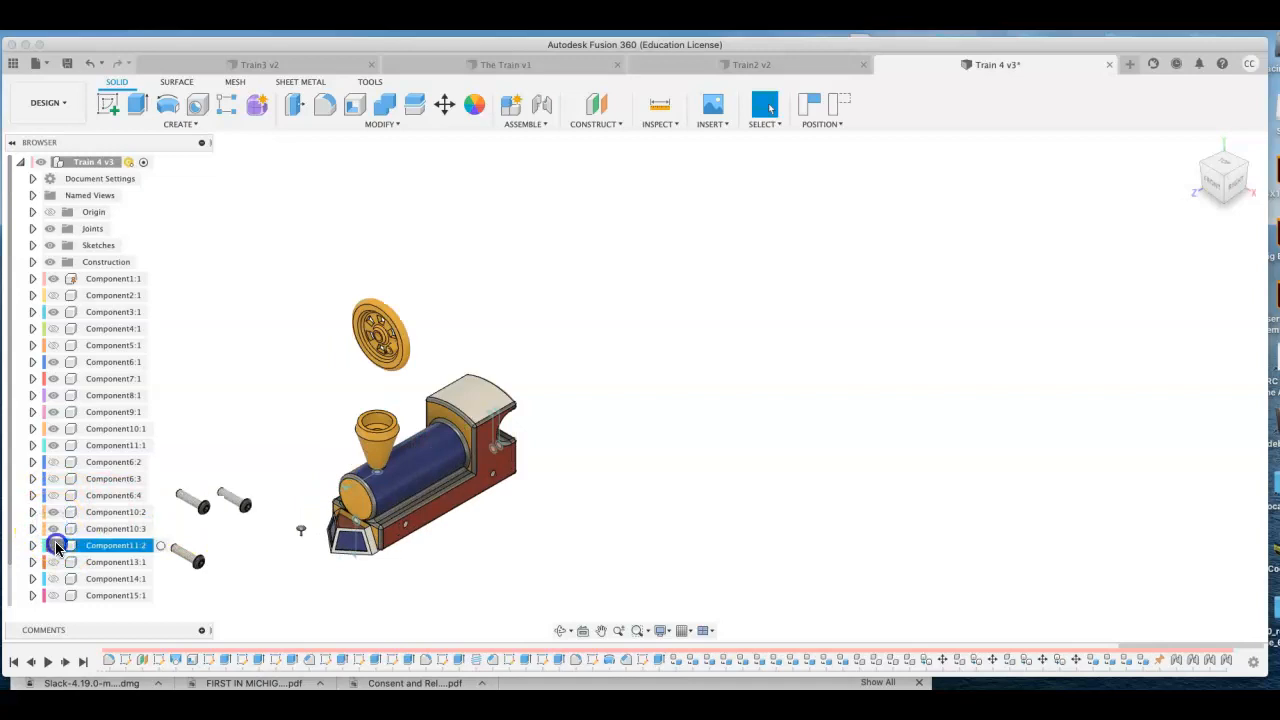
left_click(54, 562)
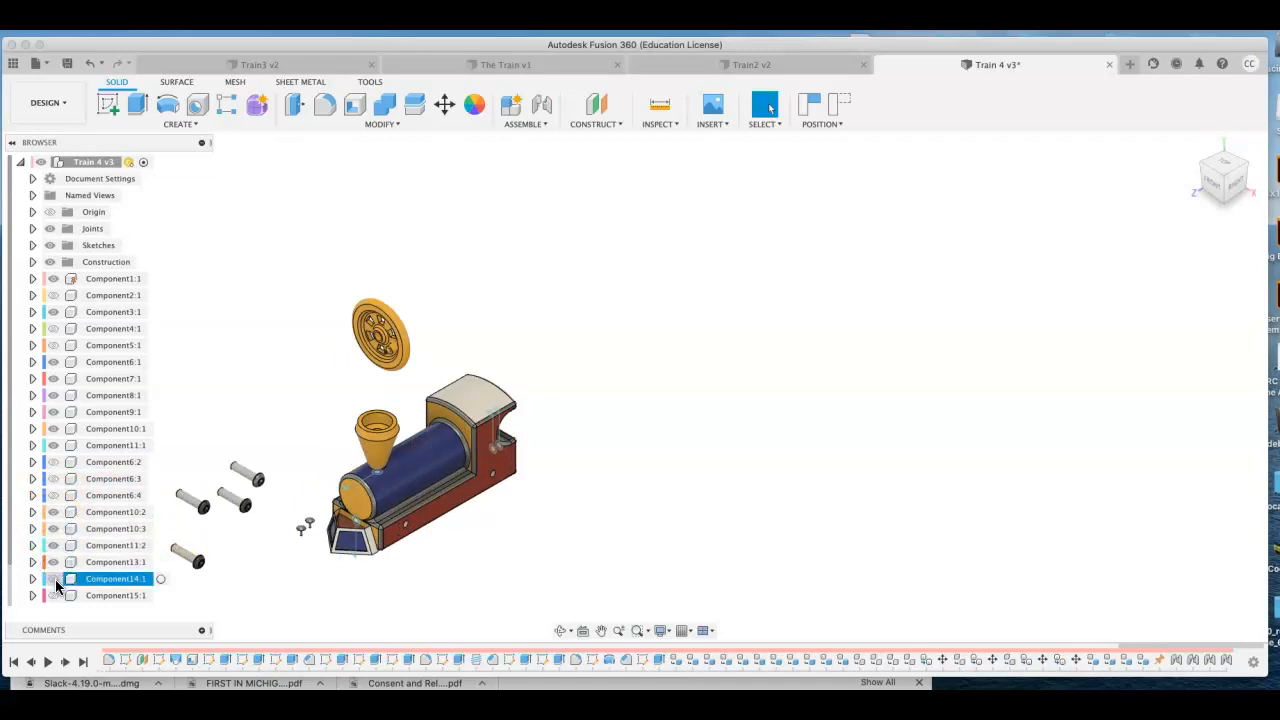
left_click(55, 579)
left_click(54, 595)
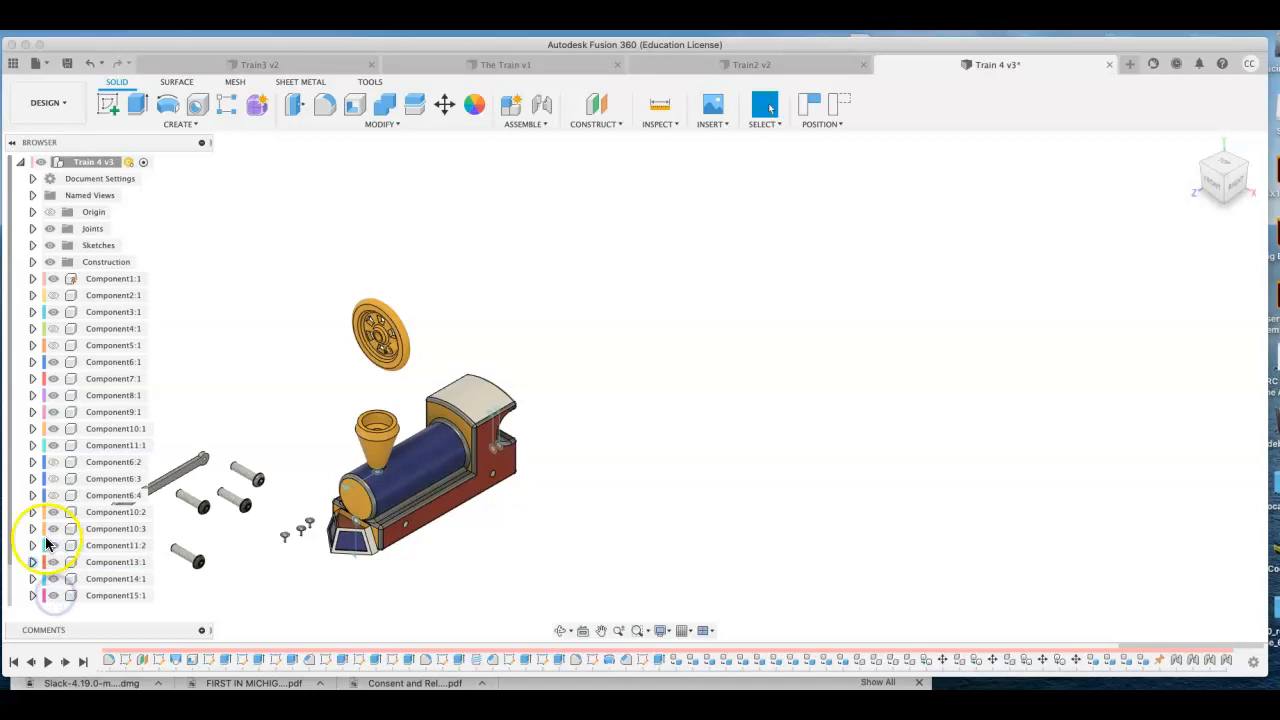
Step: Show the wheels Component6:4, Component6:3 and Component6:2 and the connecting rod Component2:1, leaving Component5:1 hidden
left_click(54, 495)
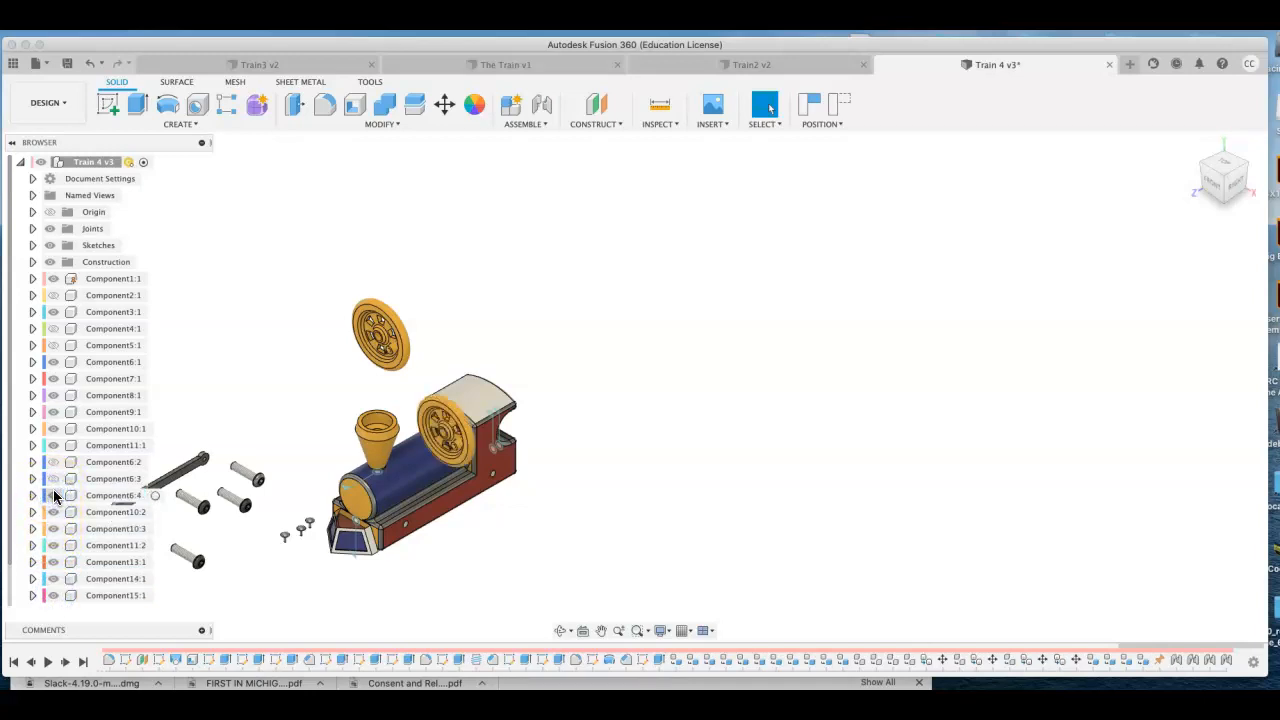
left_click(54, 479)
left_click(53, 462)
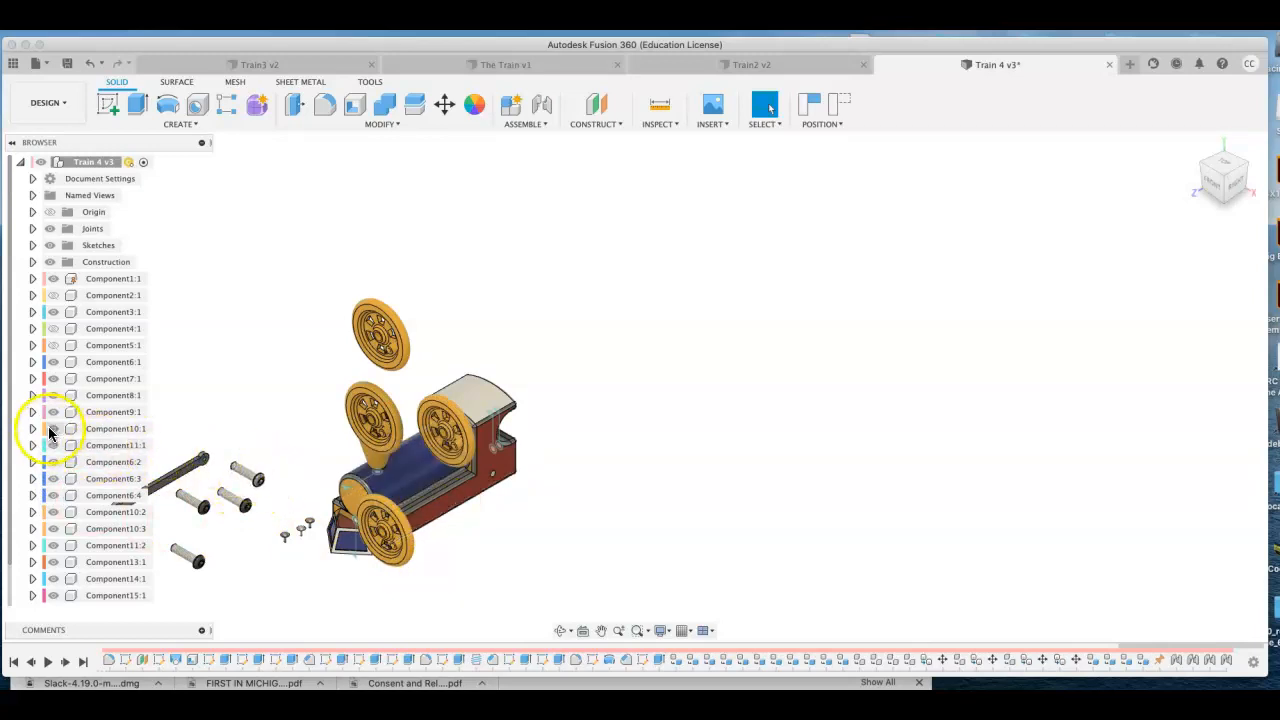
left_click(52, 345)
left_click(52, 345)
left_click(51, 293)
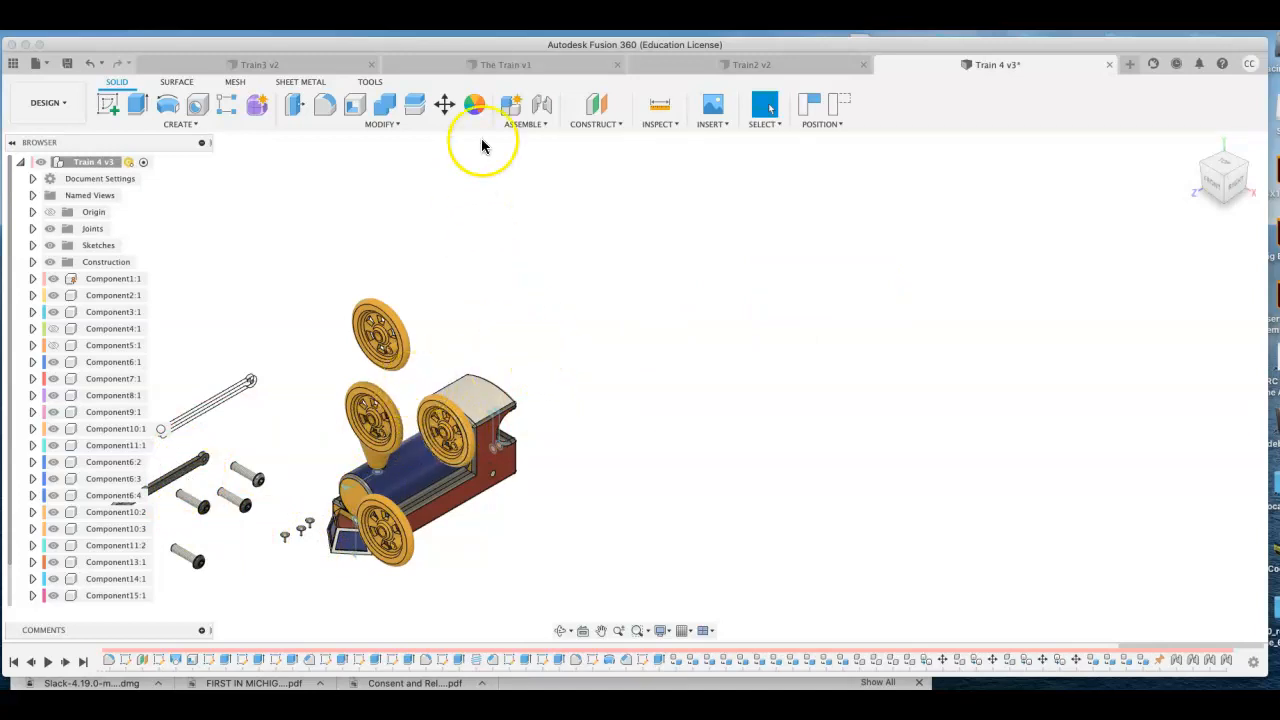
Step: Joint the center of wheel Component6:3 to the rear axle hole on the train's right side, flipping it so its peg faces outward
left_click(1249, 170)
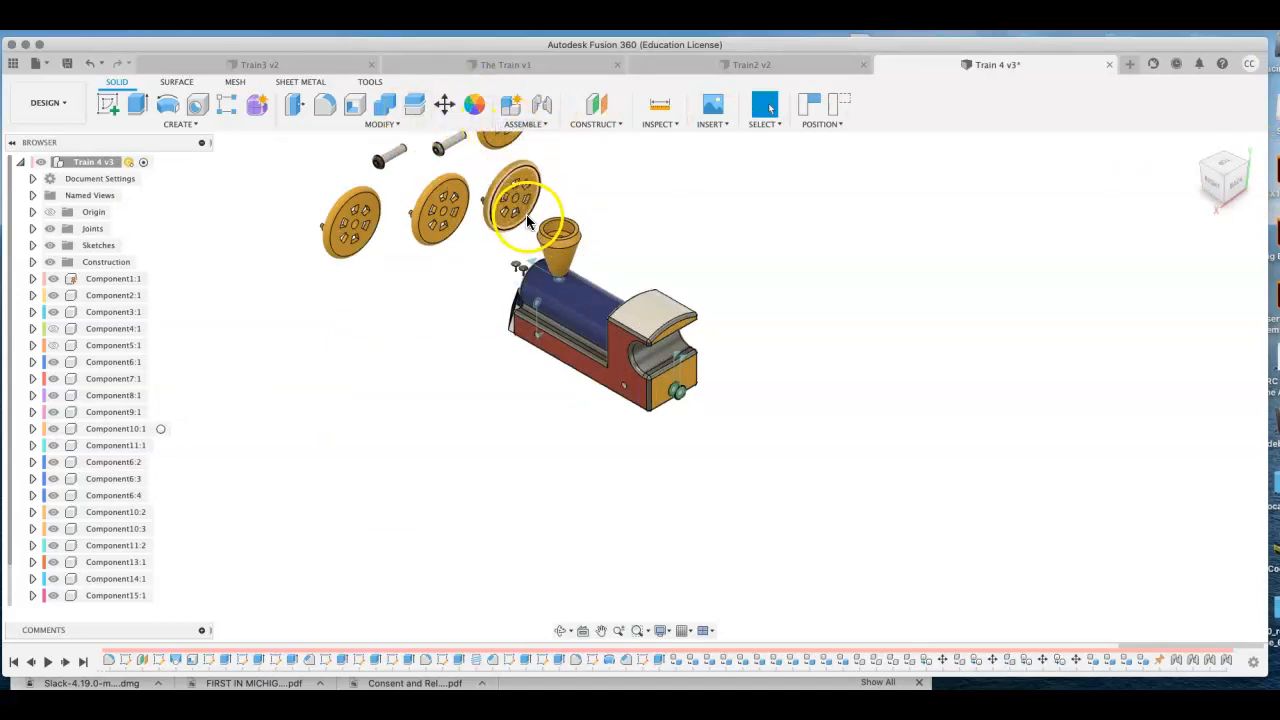
key("j")
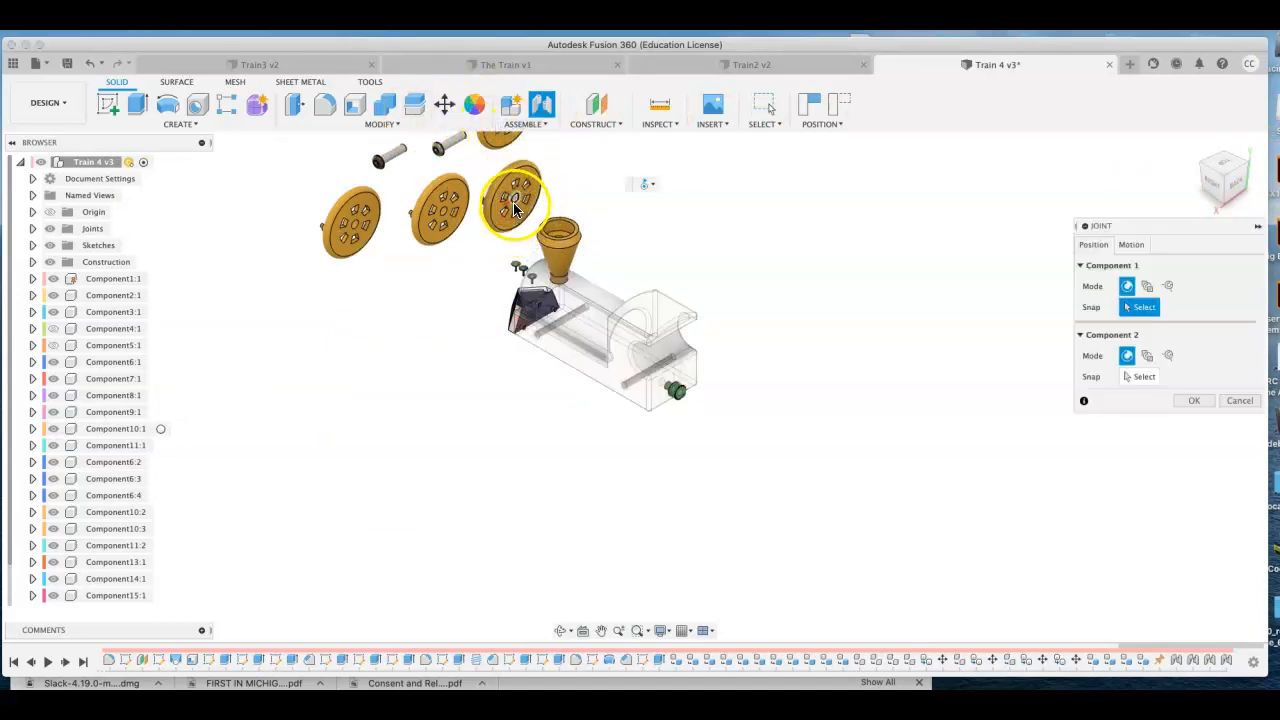
left_click(515, 207)
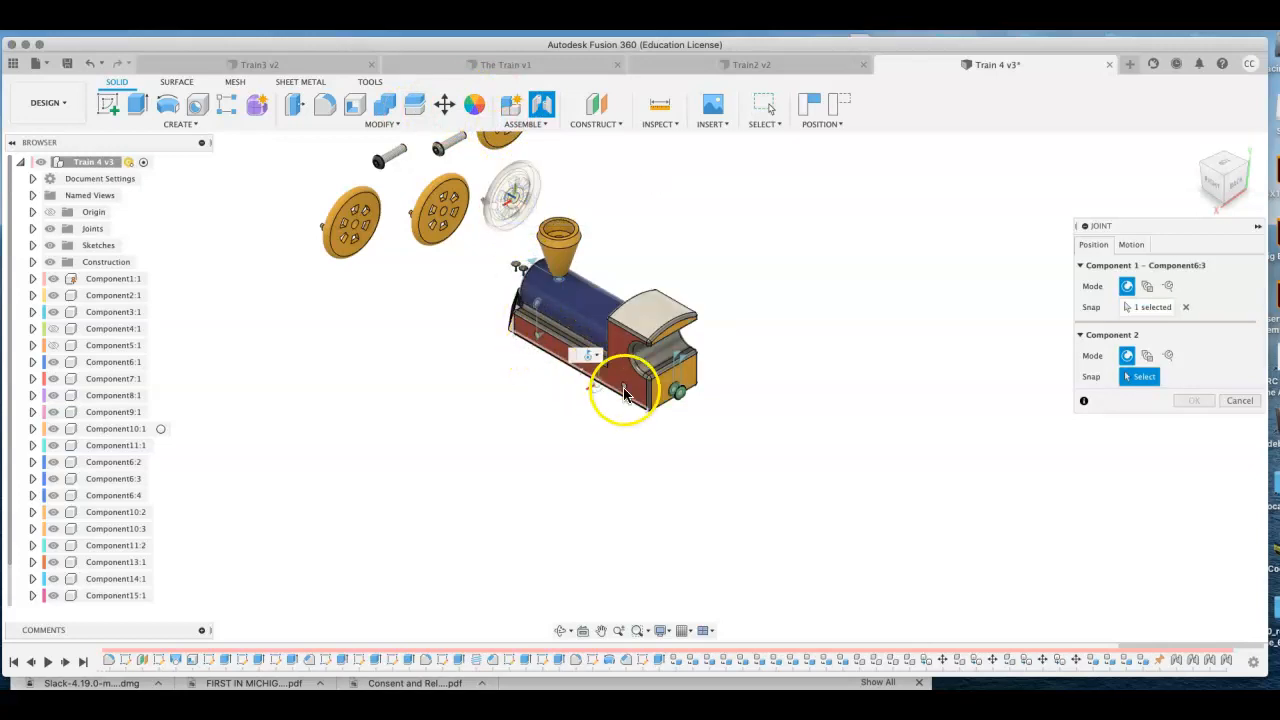
scroll(626, 386, "up", 3)
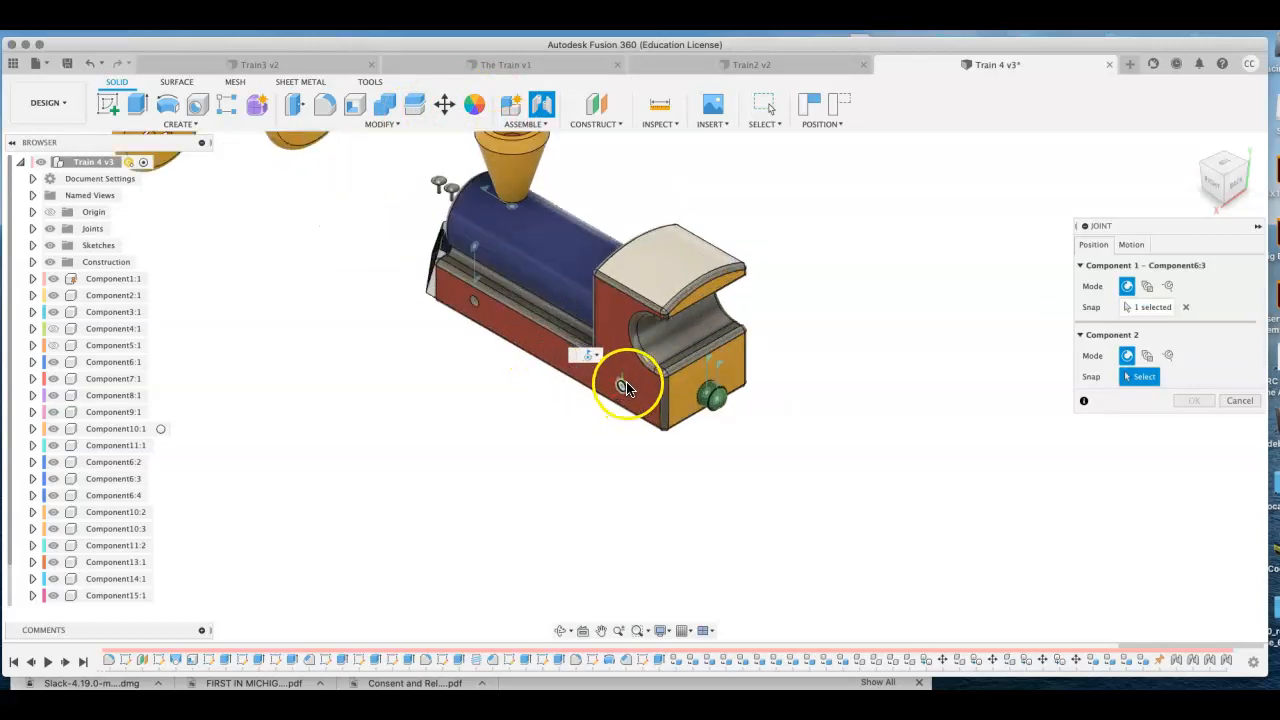
scroll(626, 388, "up", 2)
left_click(621, 387)
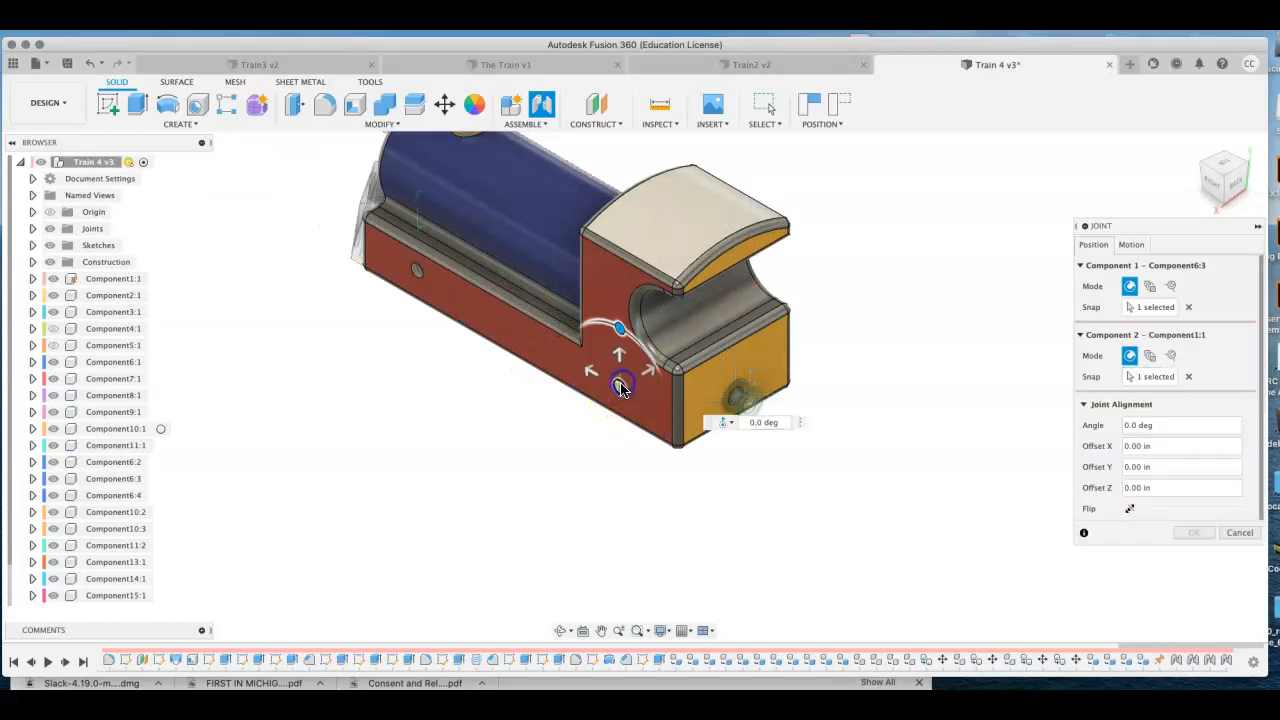
left_click(1129, 509)
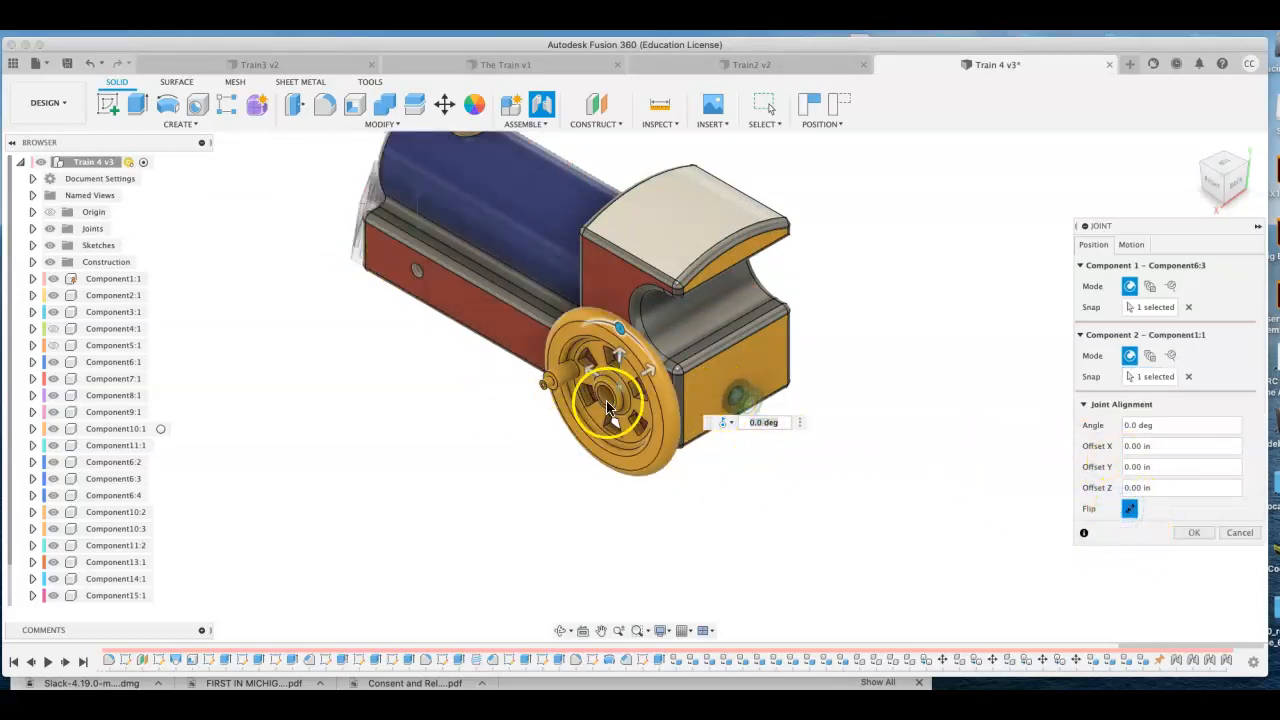
scroll(607, 407, "down", 4)
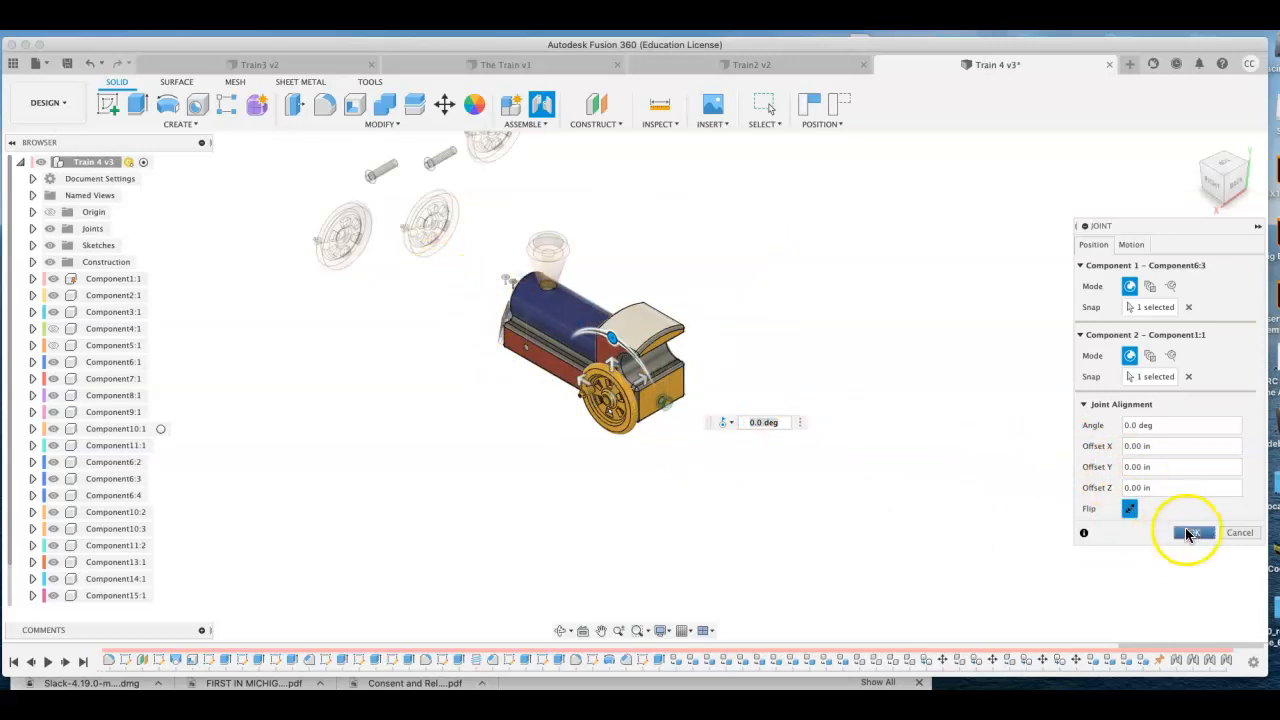
Step: Joint the center of wheel Component6:4 to the front axle hole on the train's right side, with the direction flipped
key("j")
left_click(432, 229)
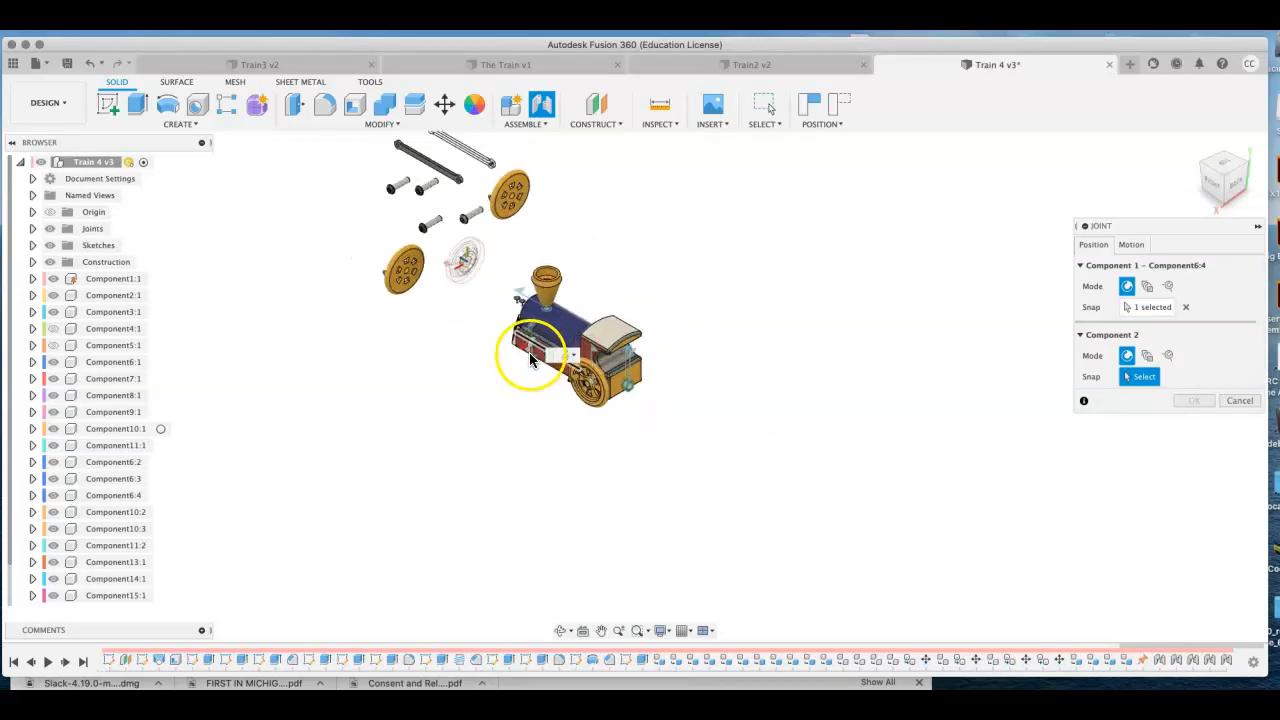
scroll(531, 350, "up", 3)
scroll(531, 343, "up", 5)
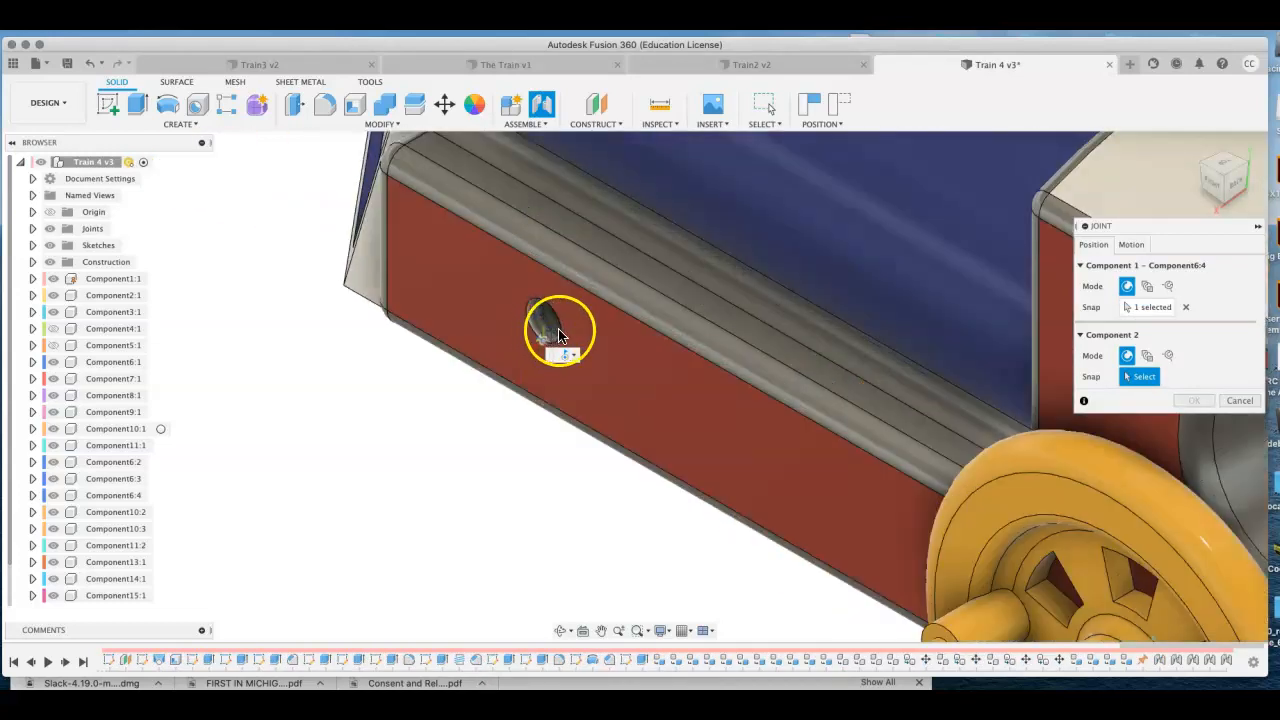
left_click(560, 333)
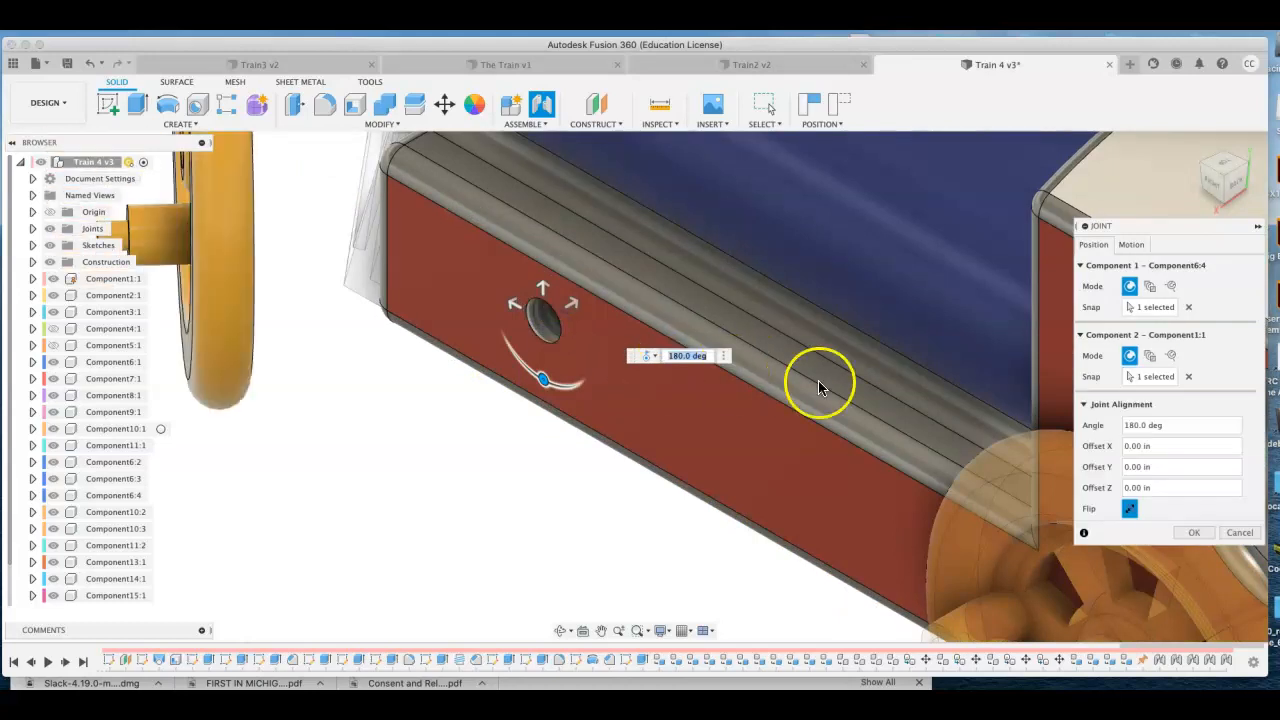
left_click(1183, 532)
scroll(896, 386, "down", 8)
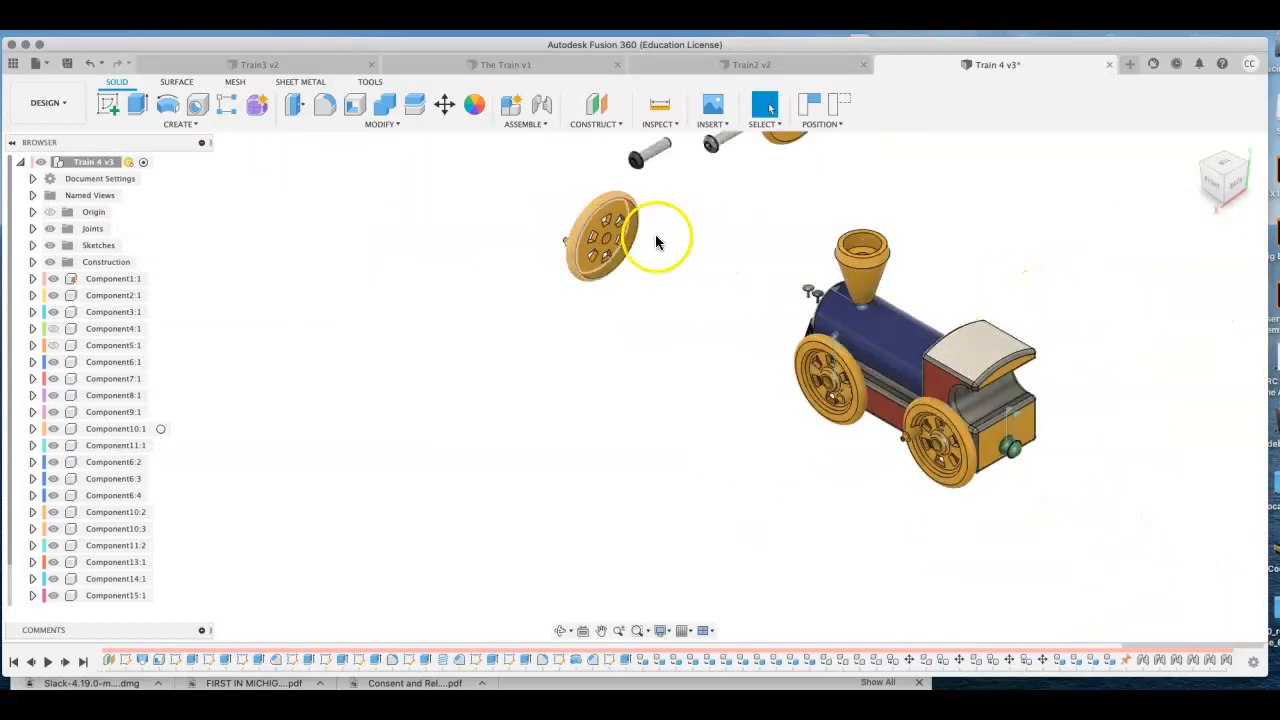
Step: Turn to the train's left side and joint the center of wheel Component6:1 to the front axle hole there, with the direction flipped
left_click(1247, 167)
scroll(937, 394, "up", 4)
scroll(927, 446, "down", 2)
scroll(927, 446, "down", 6)
middle_click_drag(906, 448, 448, 340)
scroll(587, 380, "up", 5)
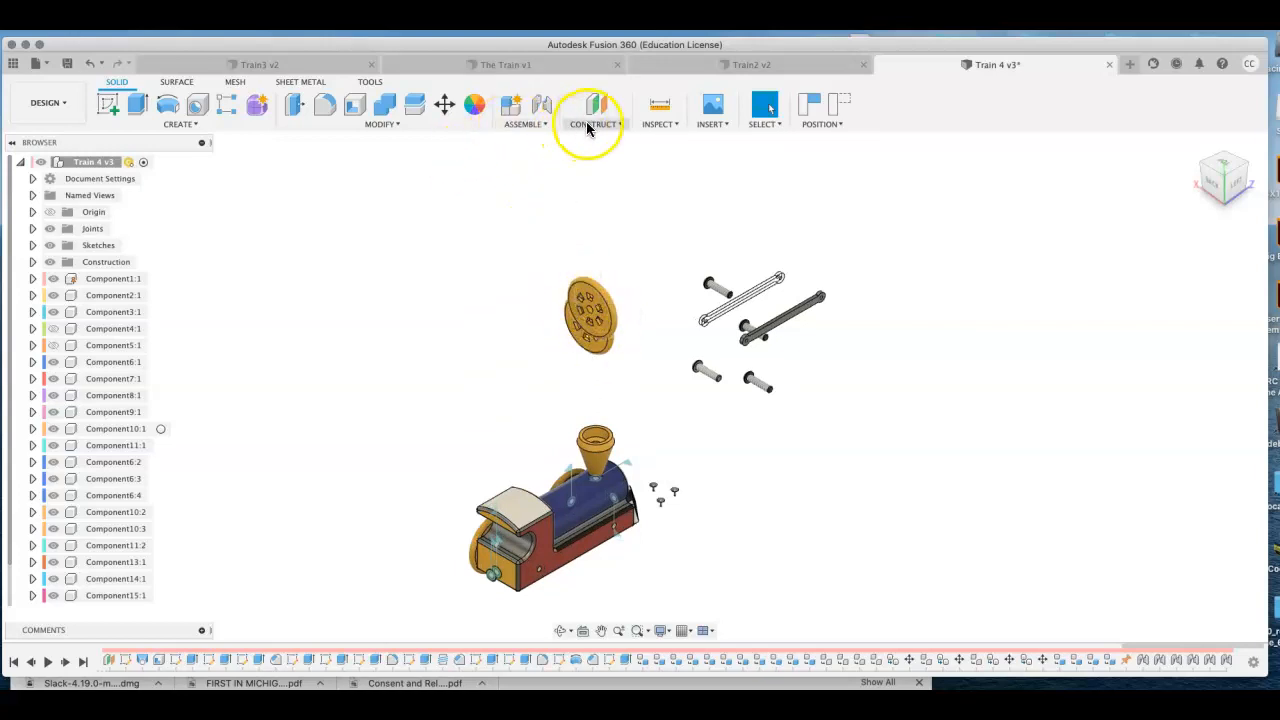
key("j")
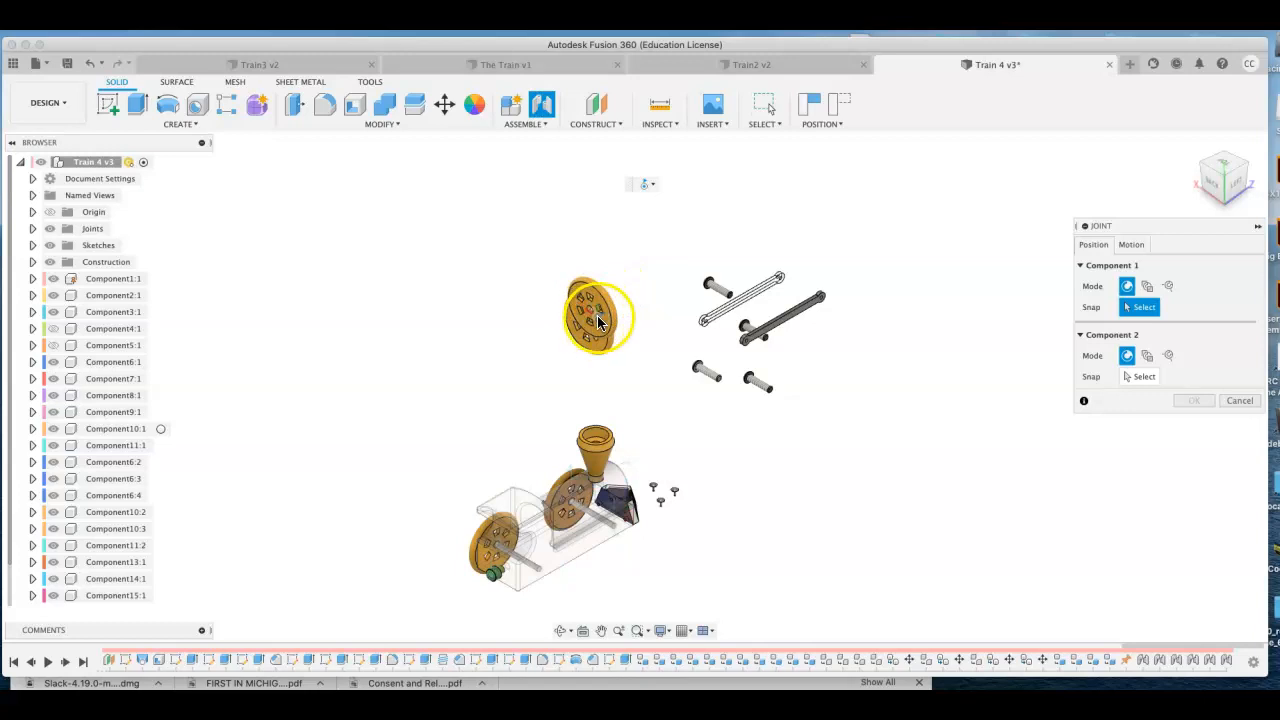
scroll(590, 318, "up", 3)
scroll(590, 318, "up", 3)
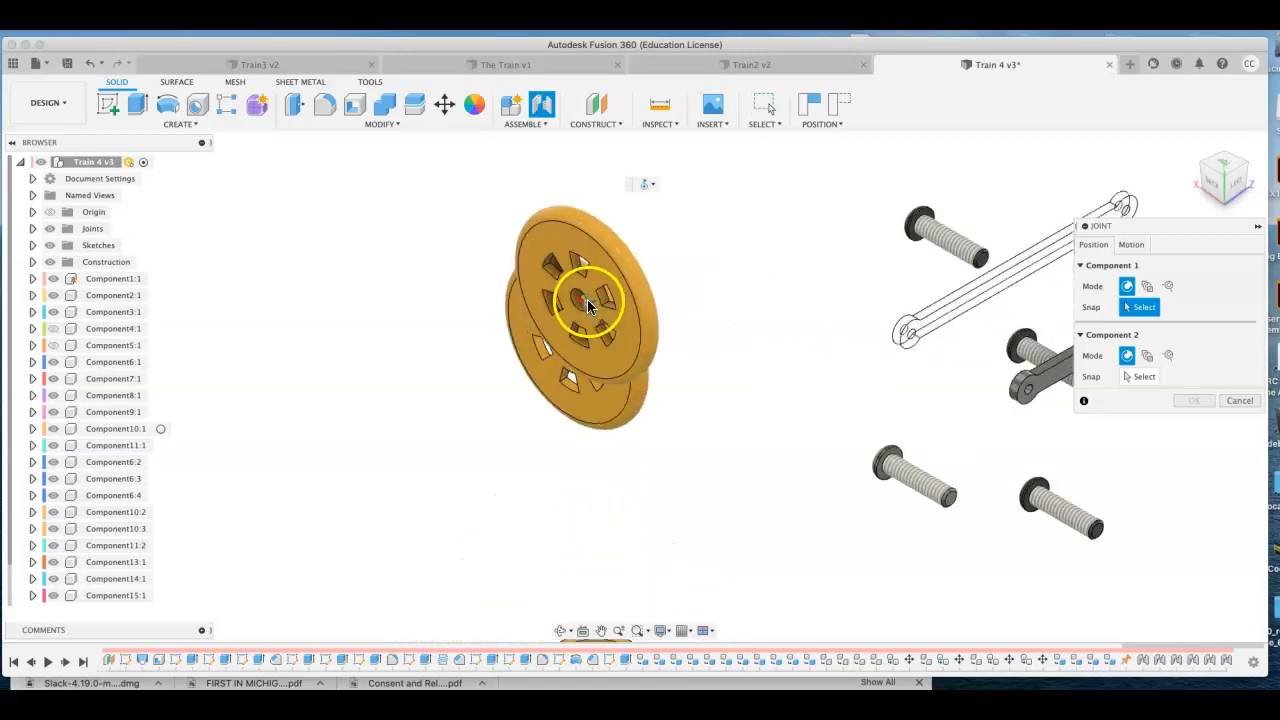
left_click(576, 295)
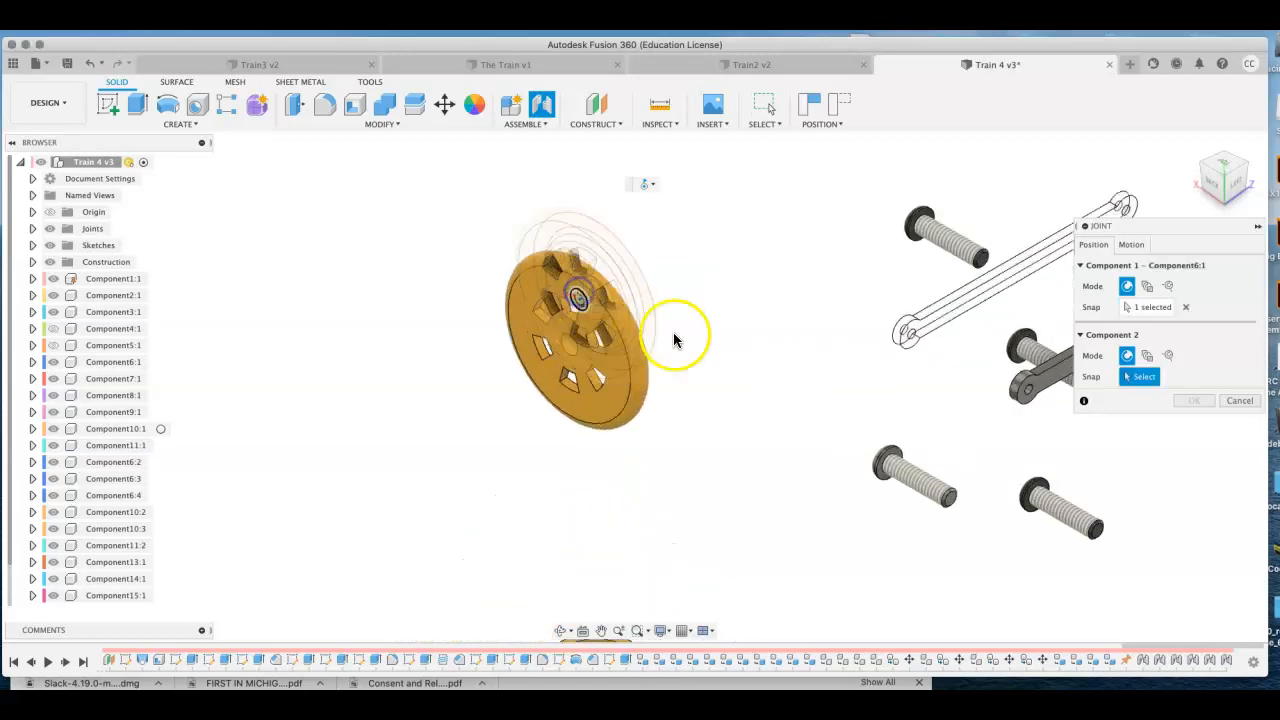
scroll(673, 332, "down", 5)
scroll(679, 517, "up", 5)
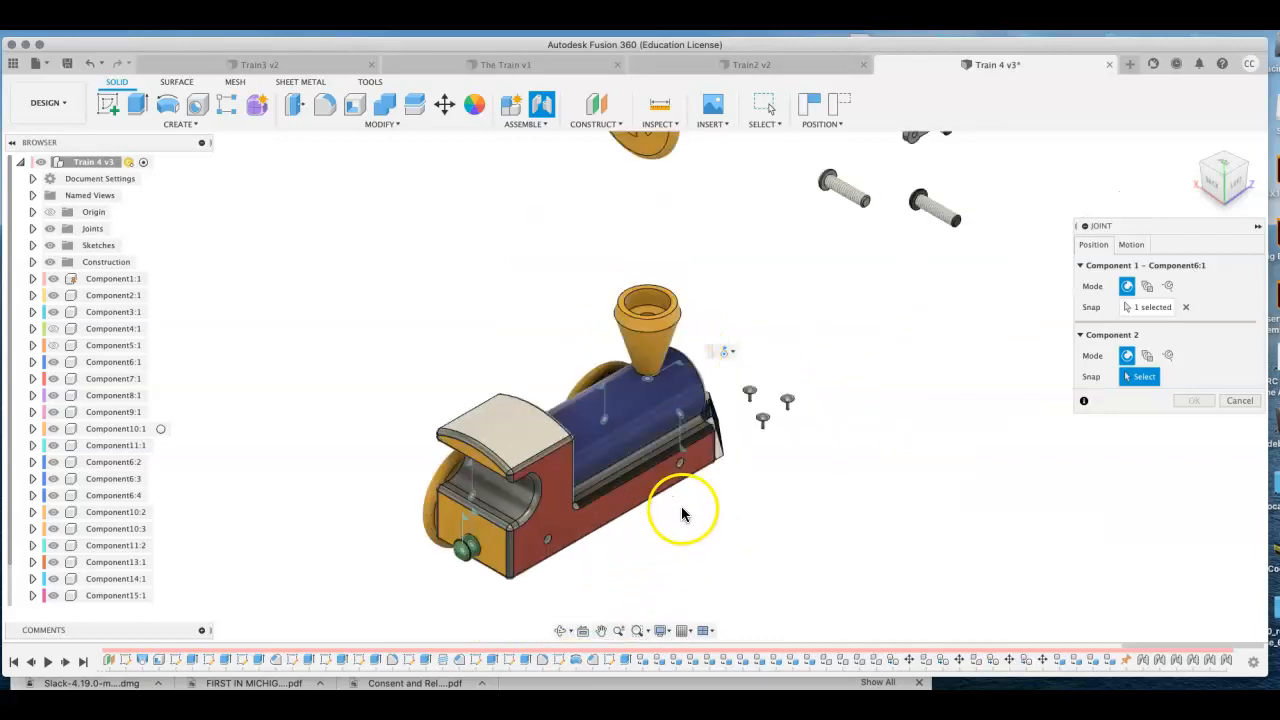
scroll(678, 468, "up", 2)
scroll(678, 468, "up", 2)
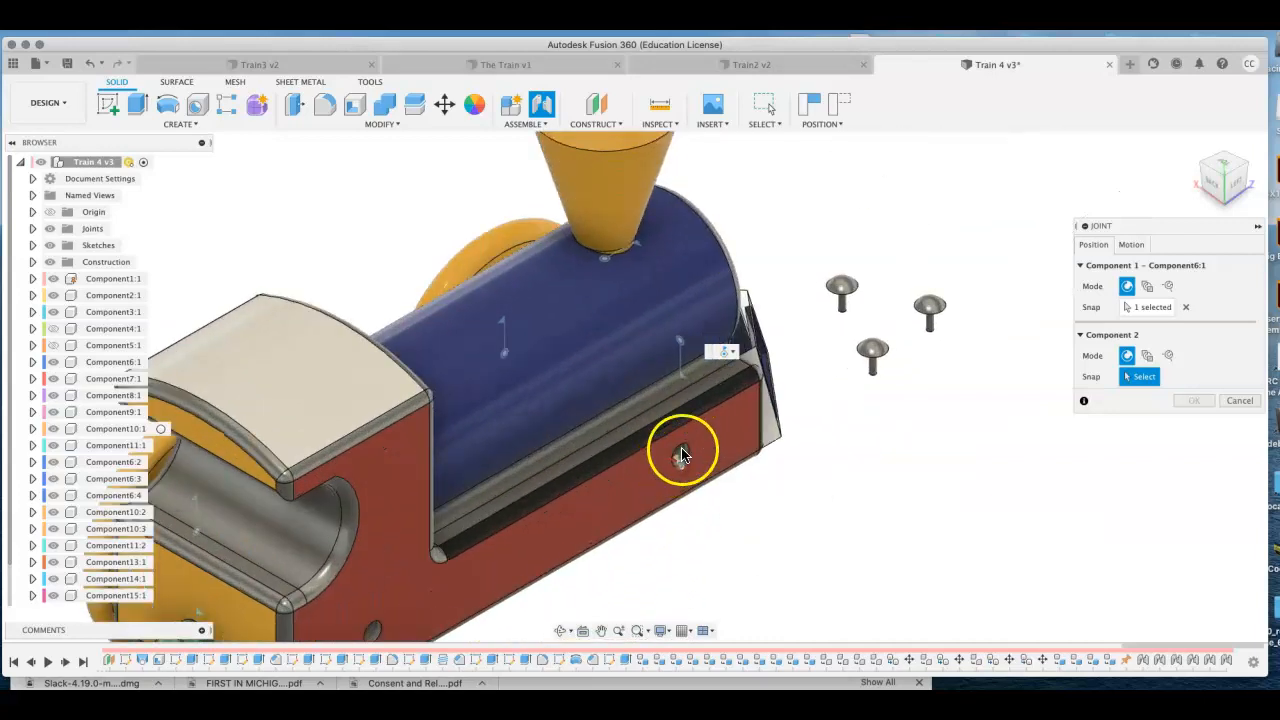
left_click(684, 449)
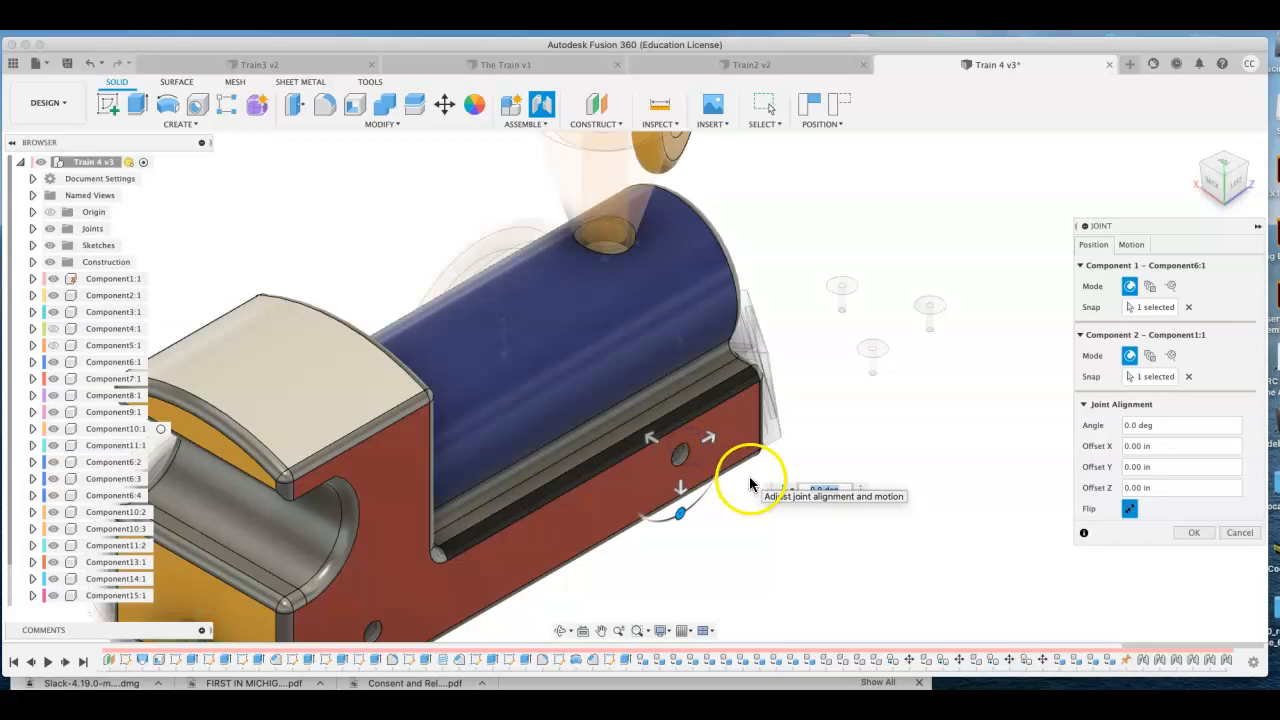
left_click(1194, 532)
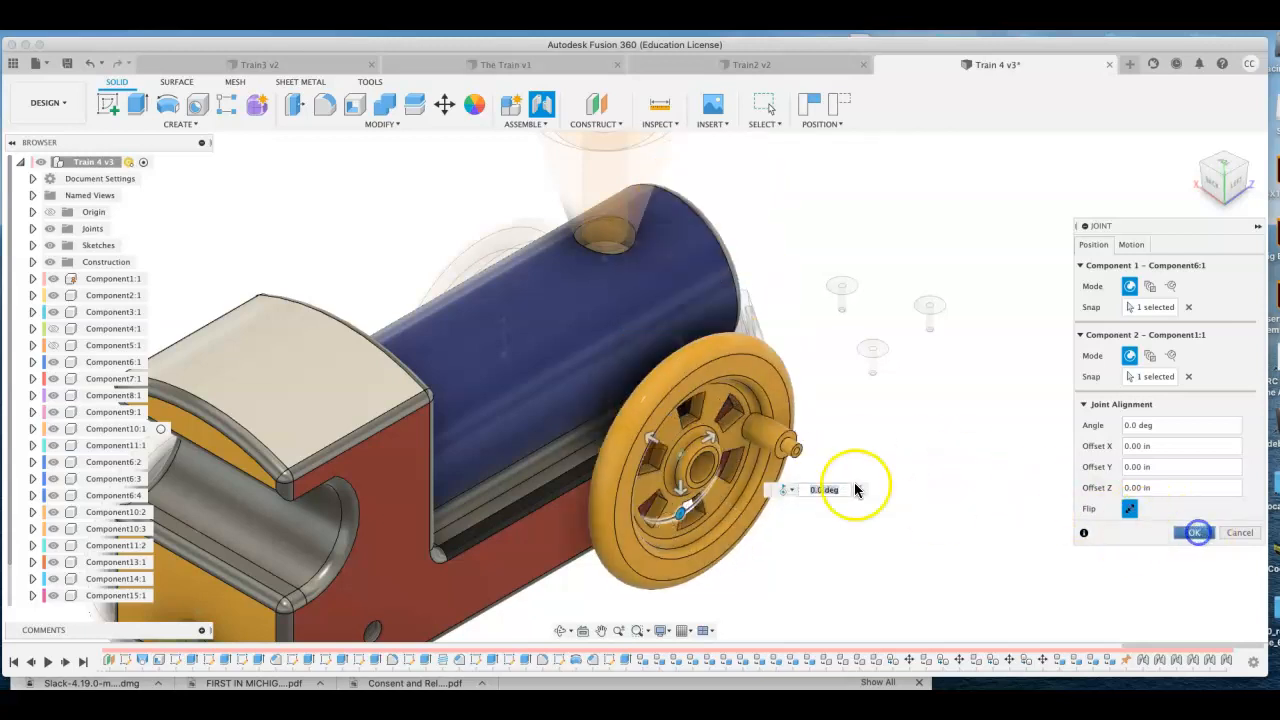
Step: Joint the center of wheel Component6:2 to the rear axle hole on the train's left side, with the direction flipped
scroll(818, 428, "down", 5)
scroll(820, 420, "down", 3)
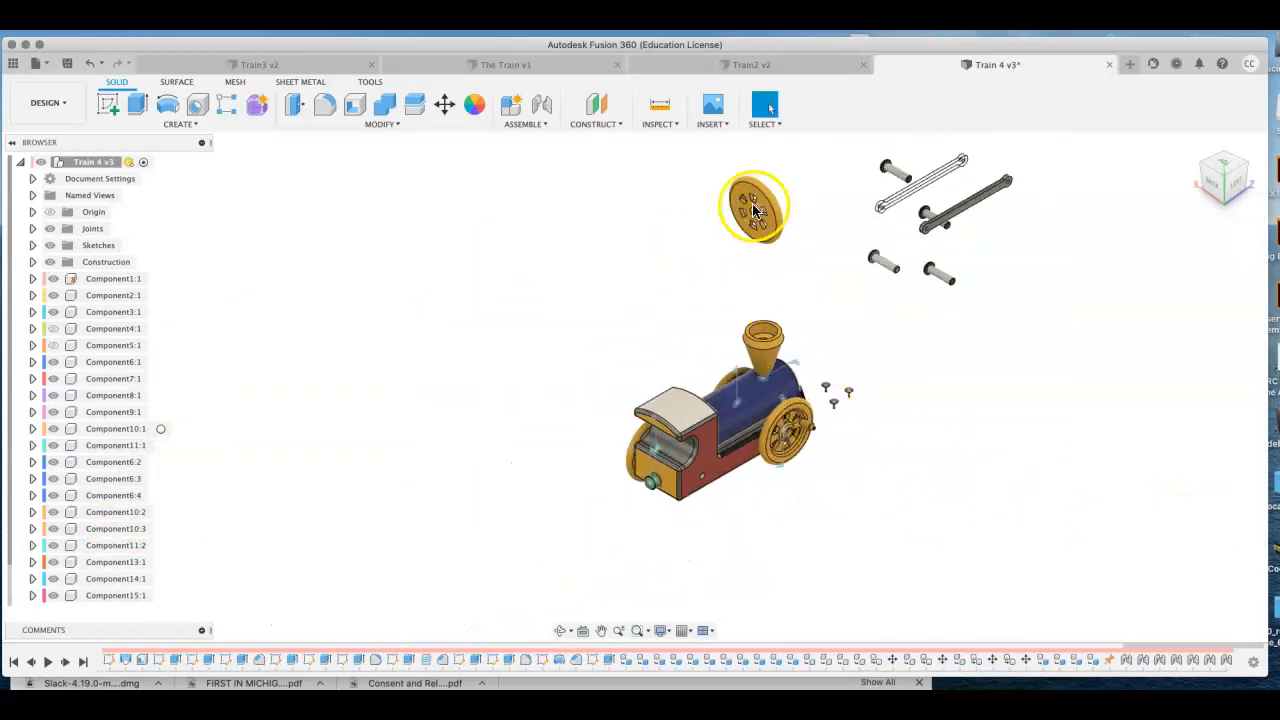
key("j")
scroll(756, 216, "up", 4)
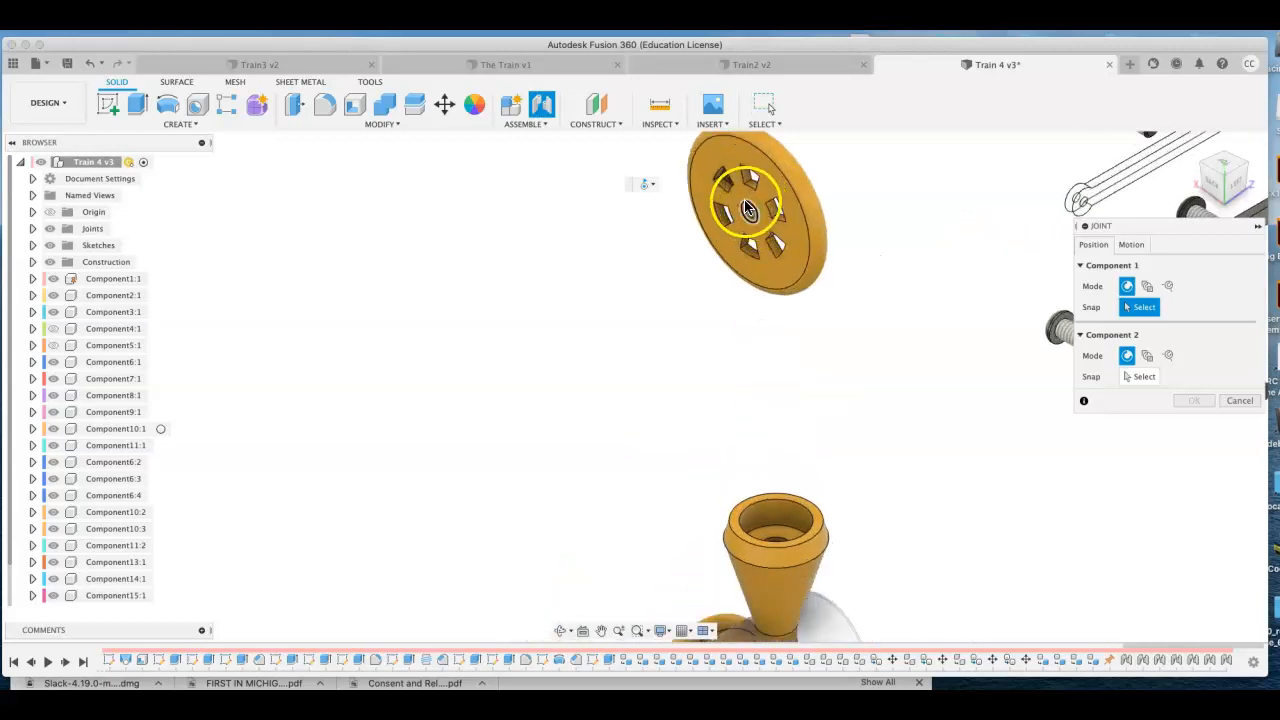
left_click(749, 207)
scroll(836, 285, "down", 5)
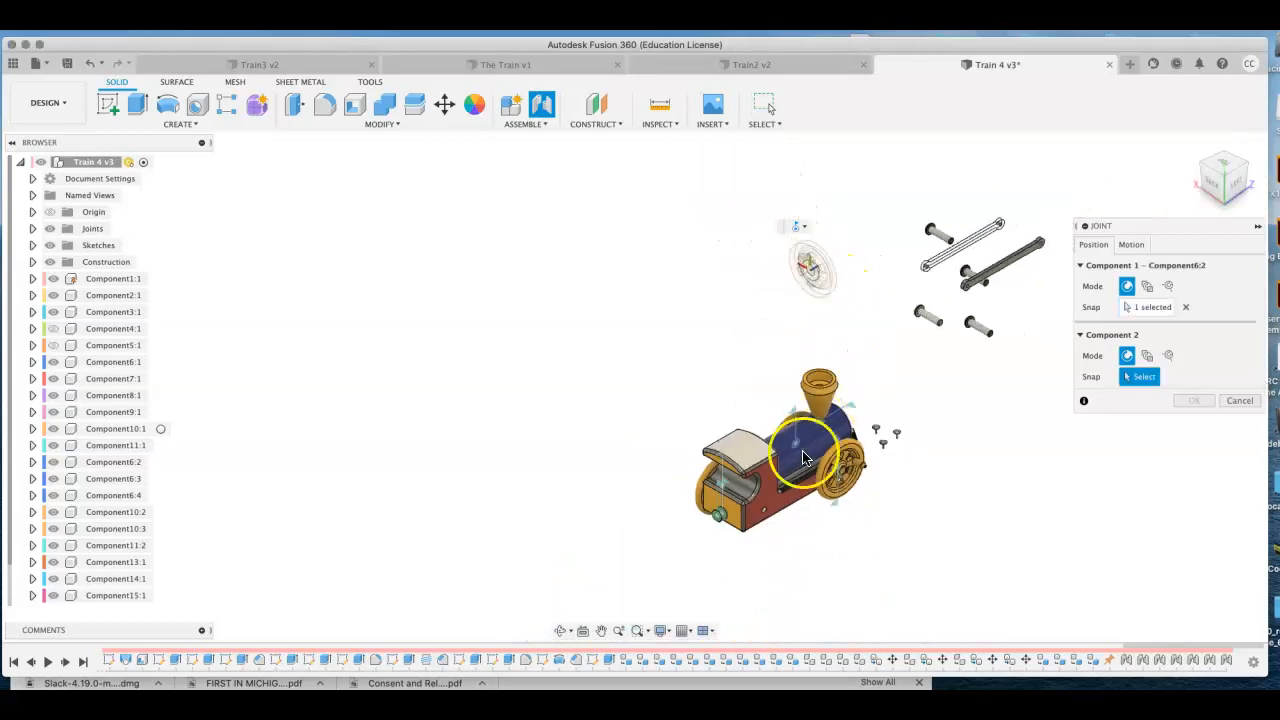
scroll(772, 510, "up", 5)
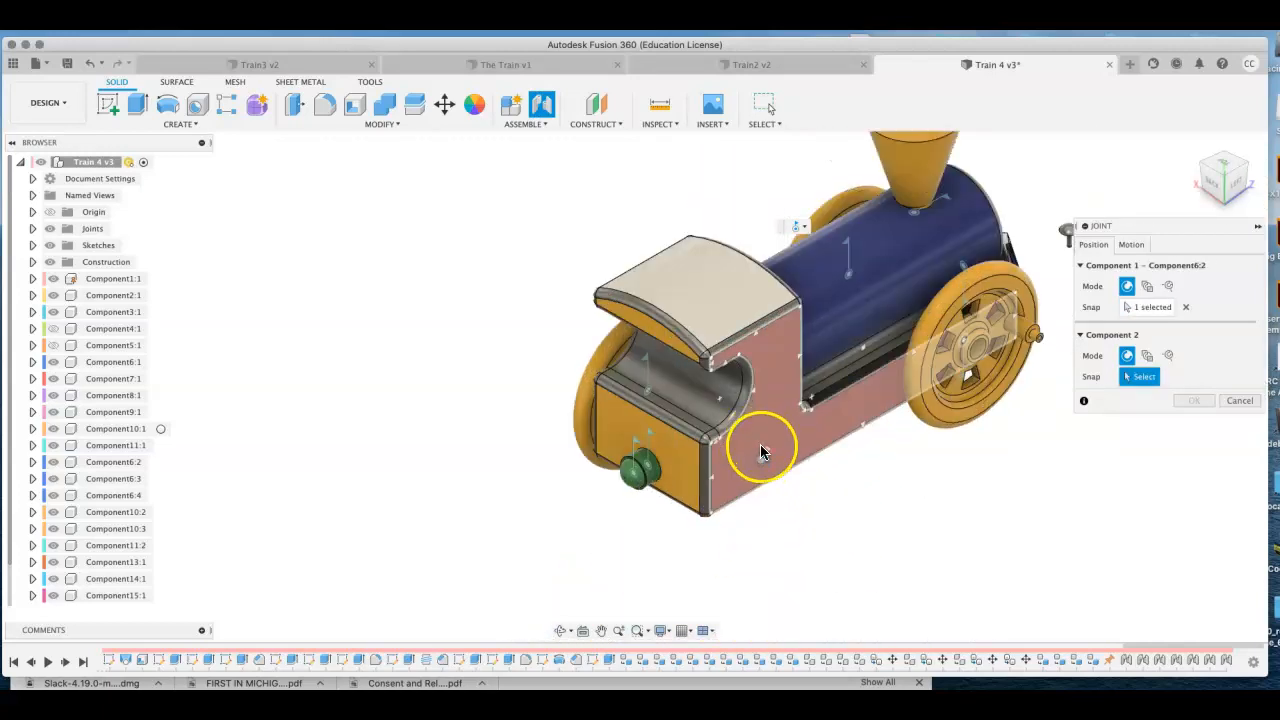
left_click(763, 457)
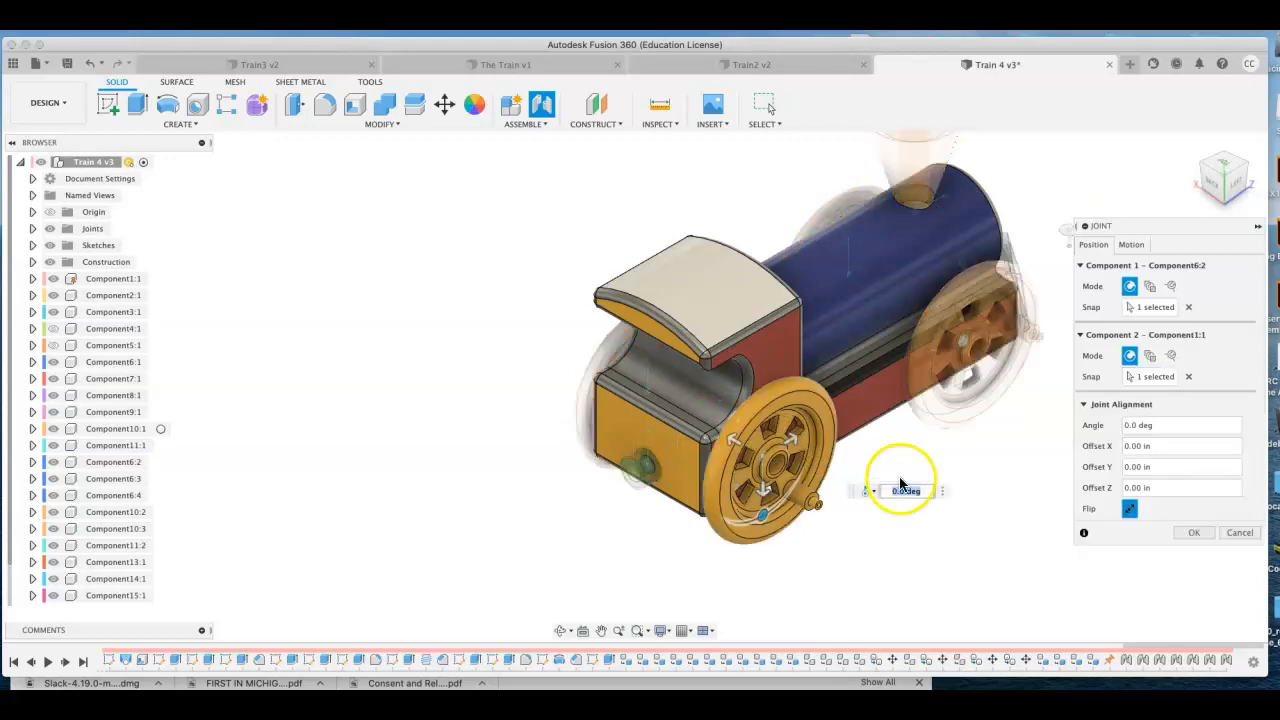
left_click(1196, 532)
Step: Joint the head of axle screw Component13:1 to the center hole of the front left wheel Component6:1, with the direction flipped
scroll(1030, 390, "down", 6)
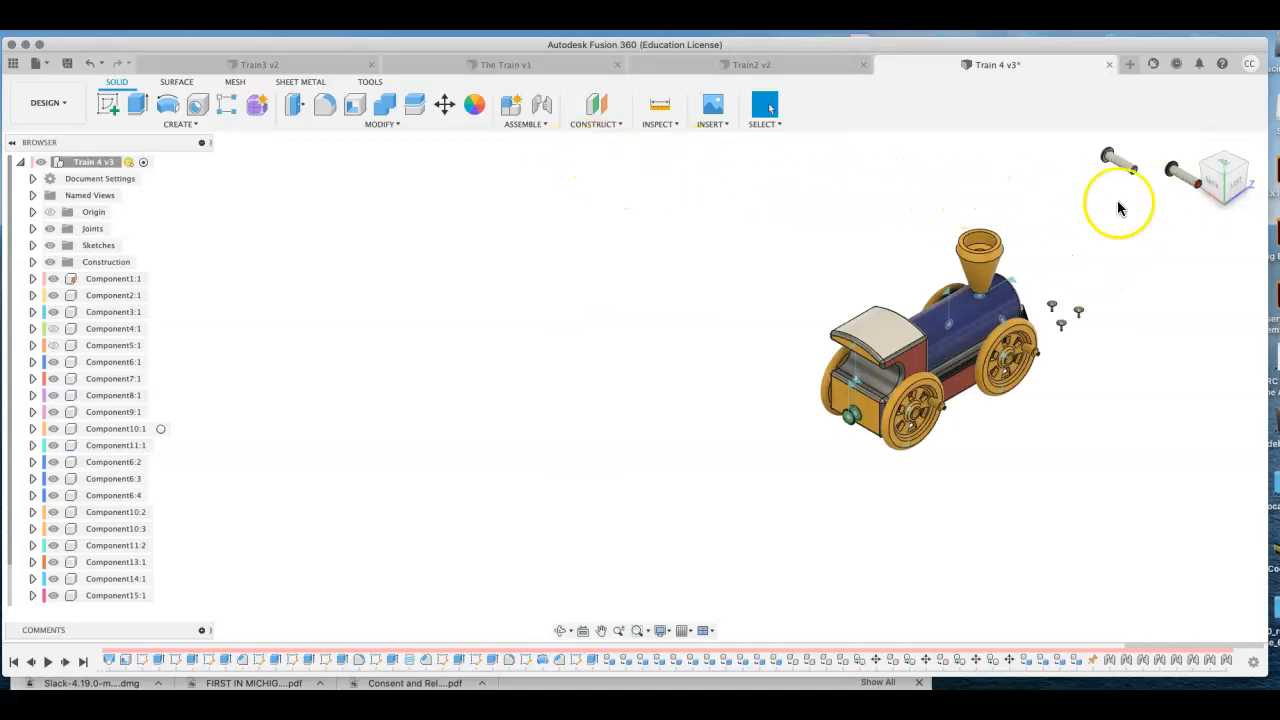
key("j")
scroll(1108, 158, "up", 5)
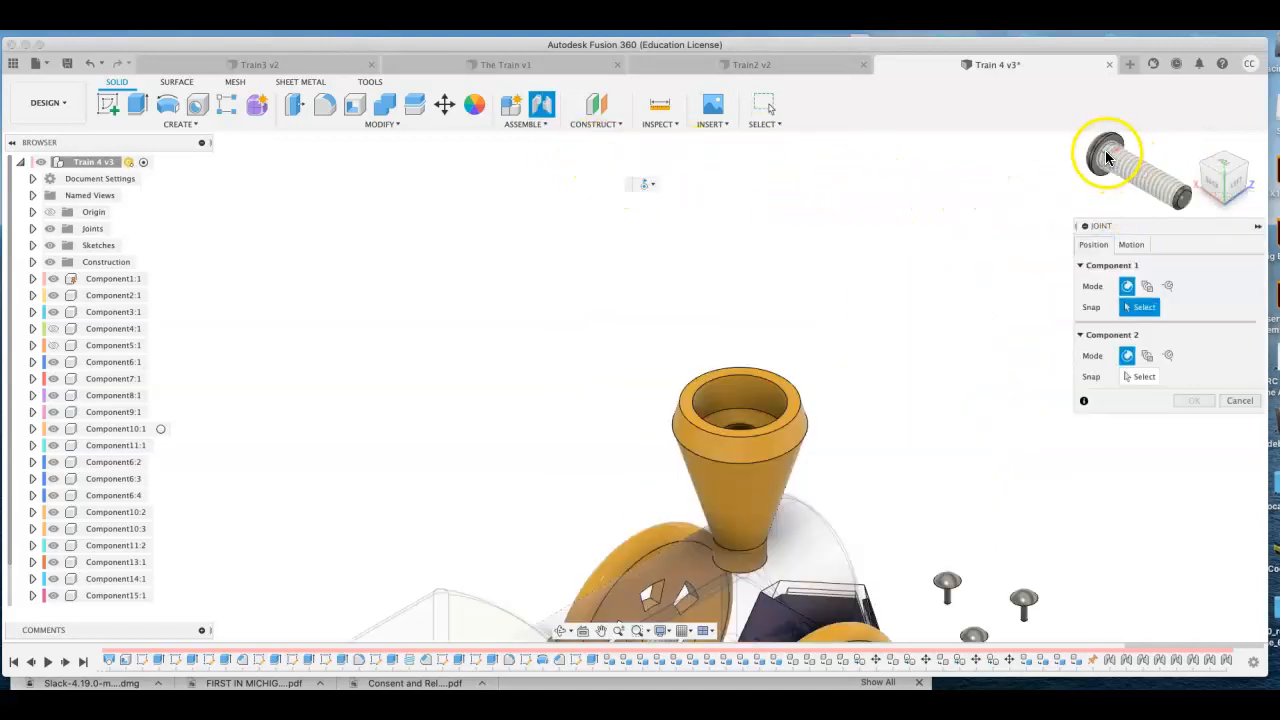
left_click(1105, 155)
scroll(980, 298, "down", 5)
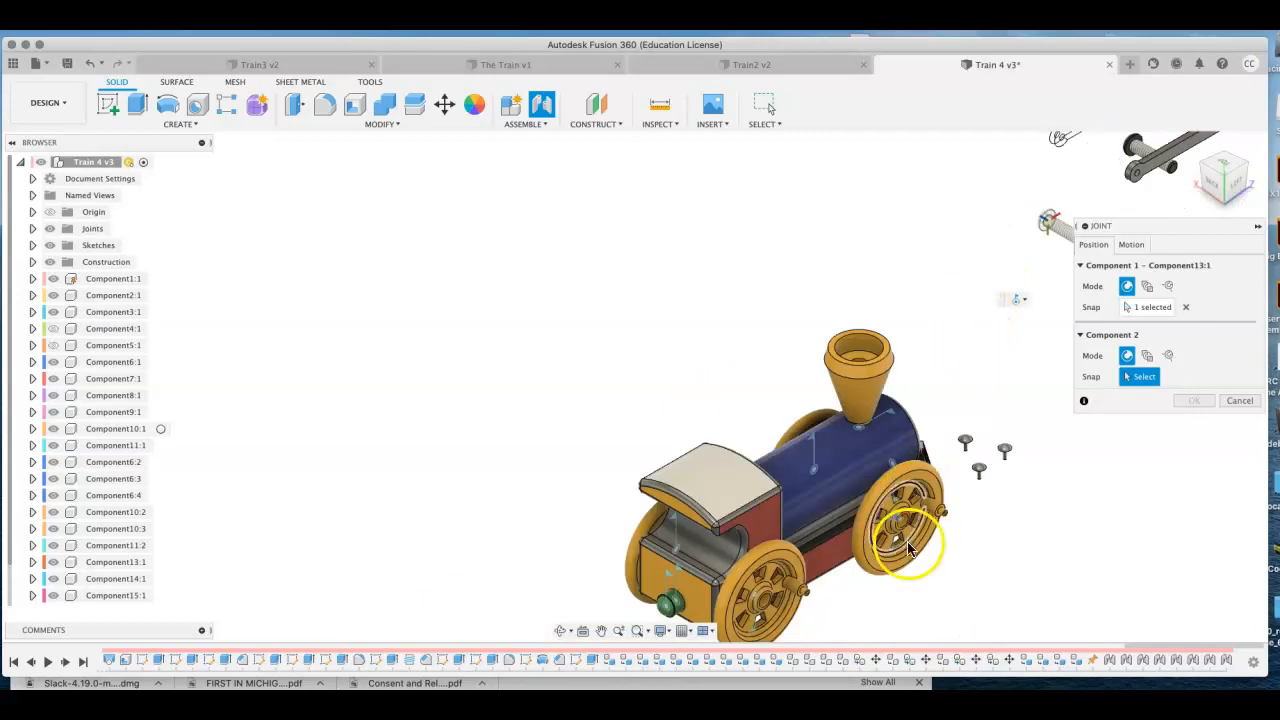
scroll(907, 528, "up", 5)
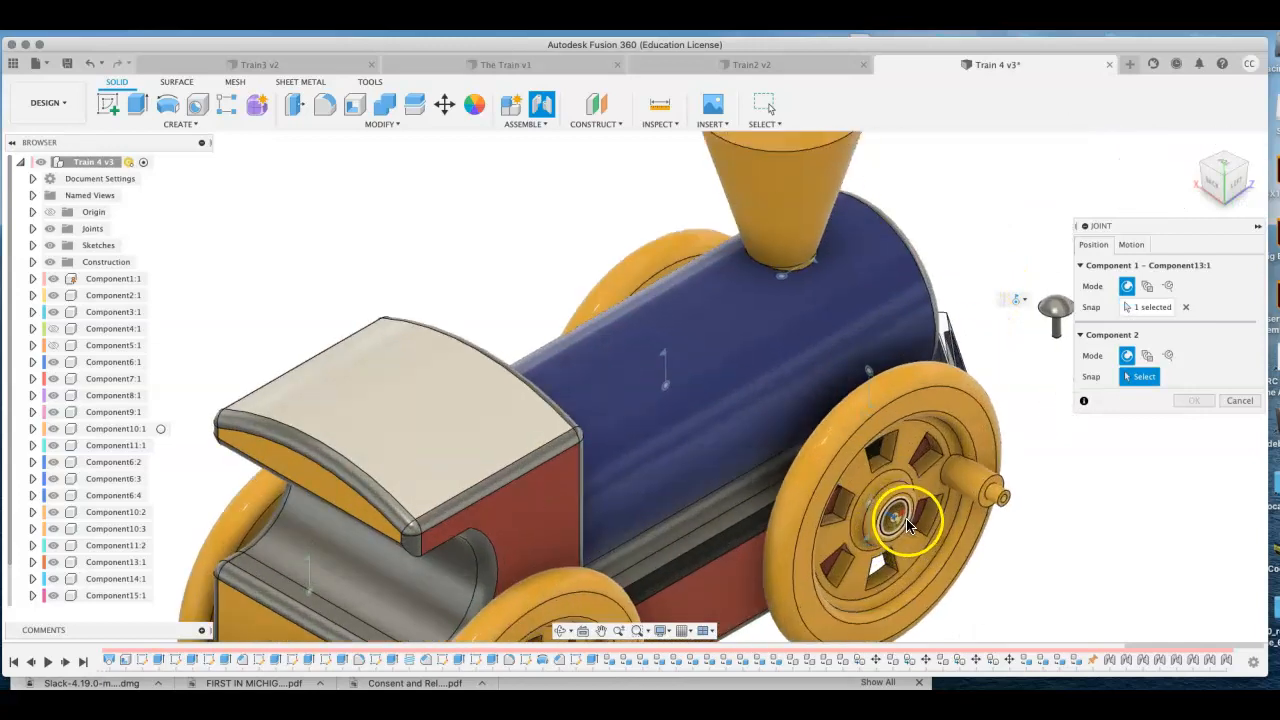
left_click(907, 522)
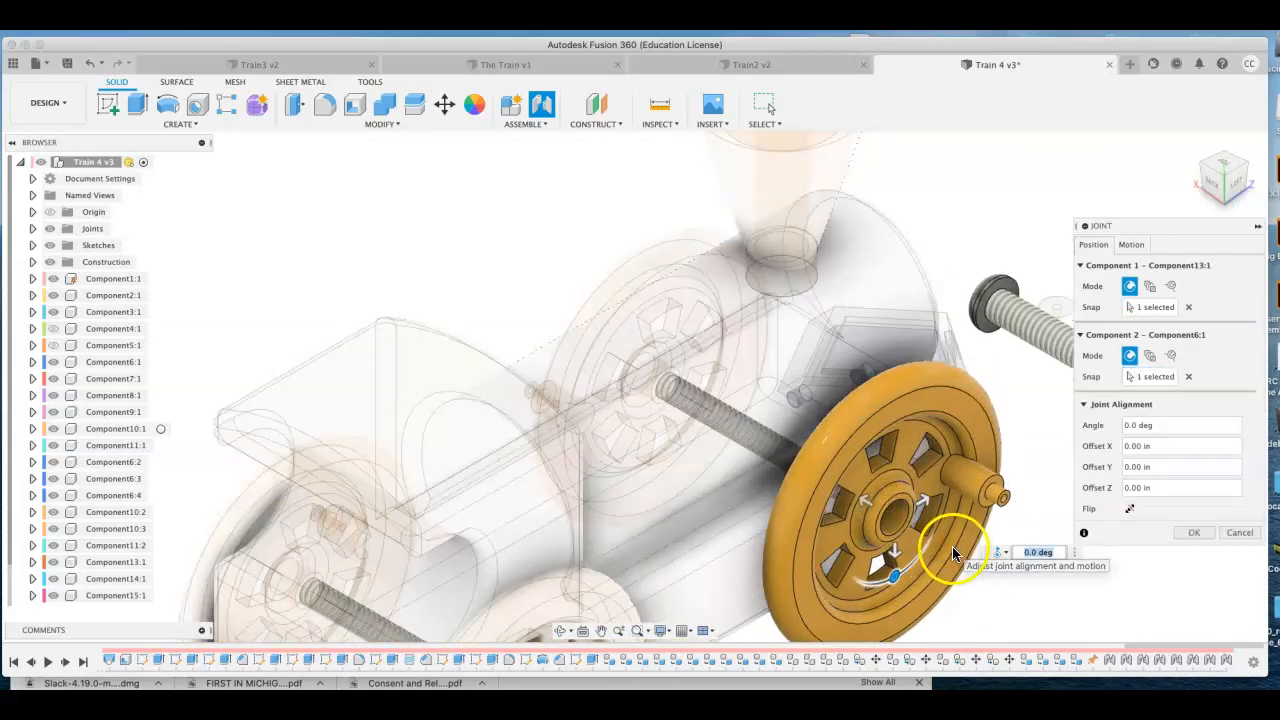
left_click(1129, 510)
left_click(1190, 533)
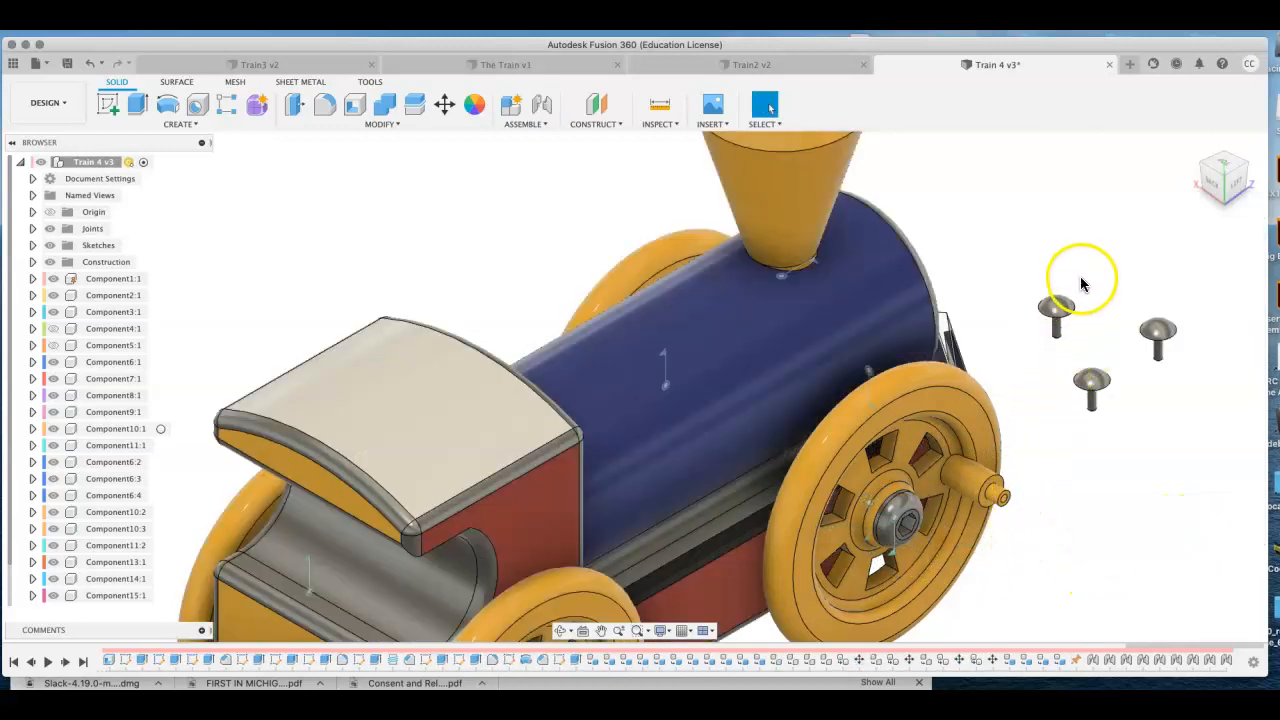
Step: Joint the head of axle screw Component10:1 to the center hole of the rear left wheel Component6:2, with the direction flipped
scroll(1080, 283, "down", 5)
middle_click_drag(1094, 214, 925, 303)
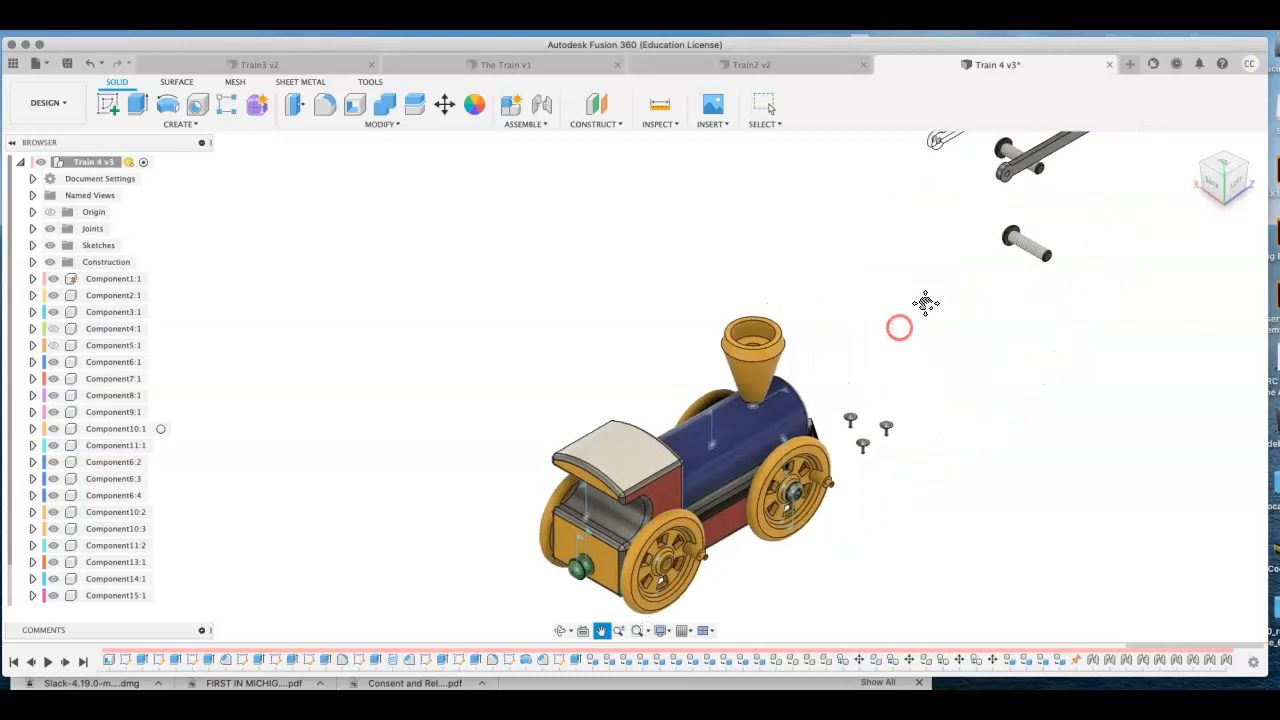
key("j")
scroll(1010, 238, "up", 5)
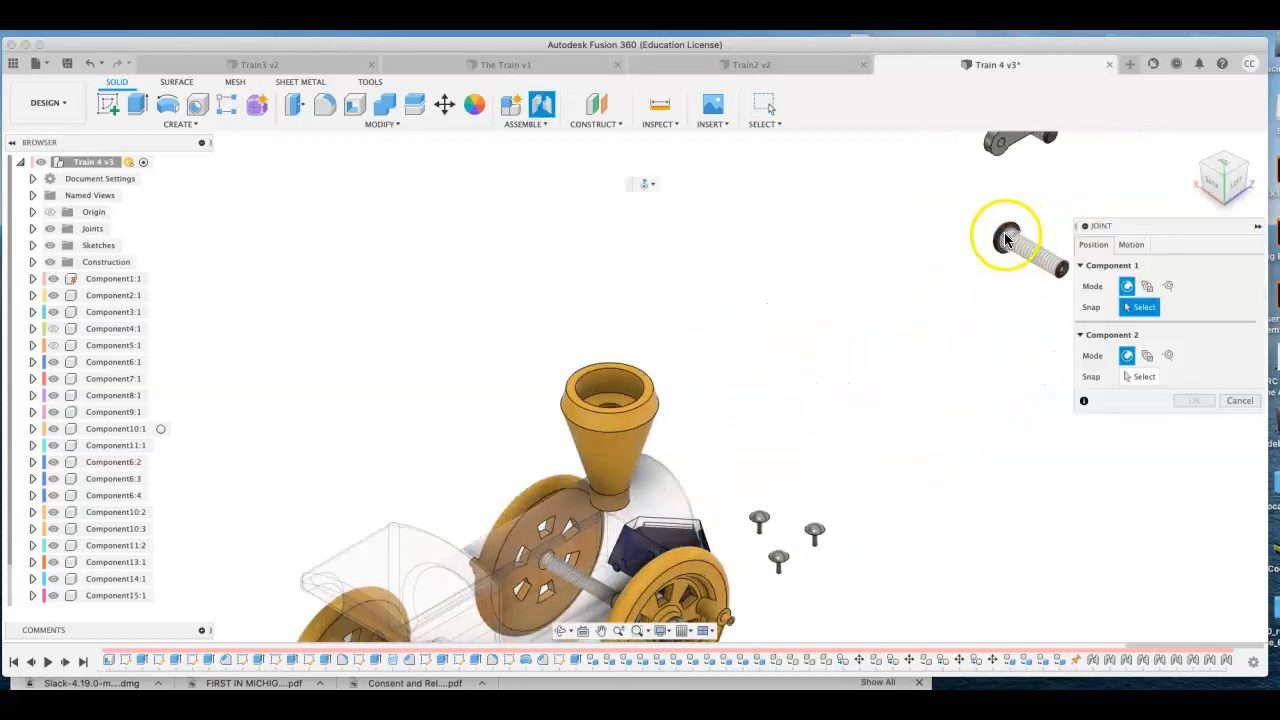
left_click(1007, 240)
scroll(806, 420, "down", 5)
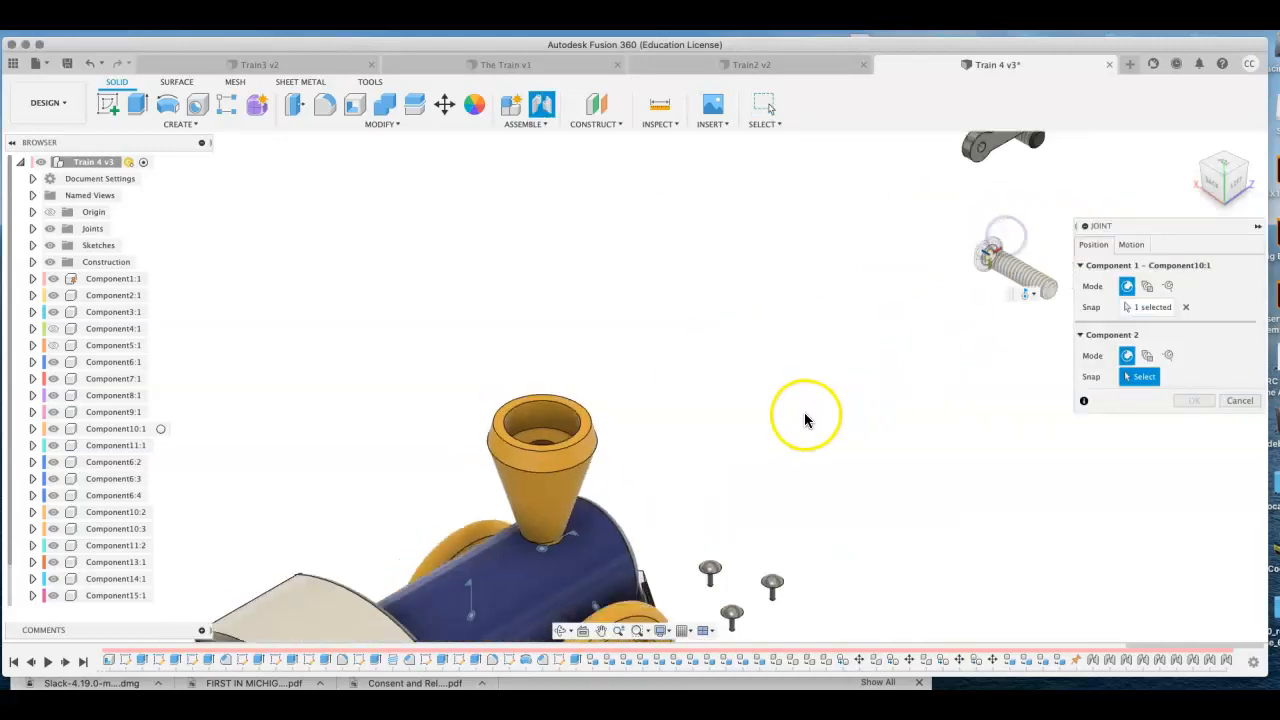
scroll(646, 588, "up", 5)
scroll(640, 596, "up", 4)
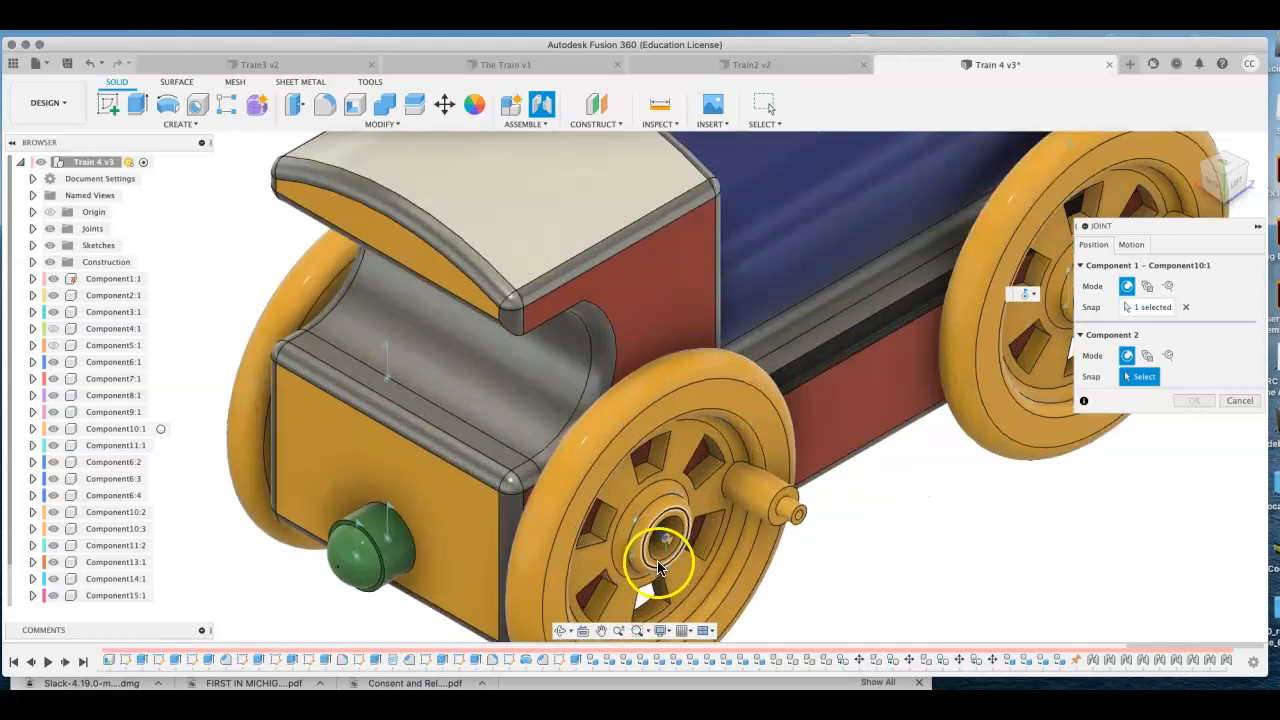
left_click(658, 567)
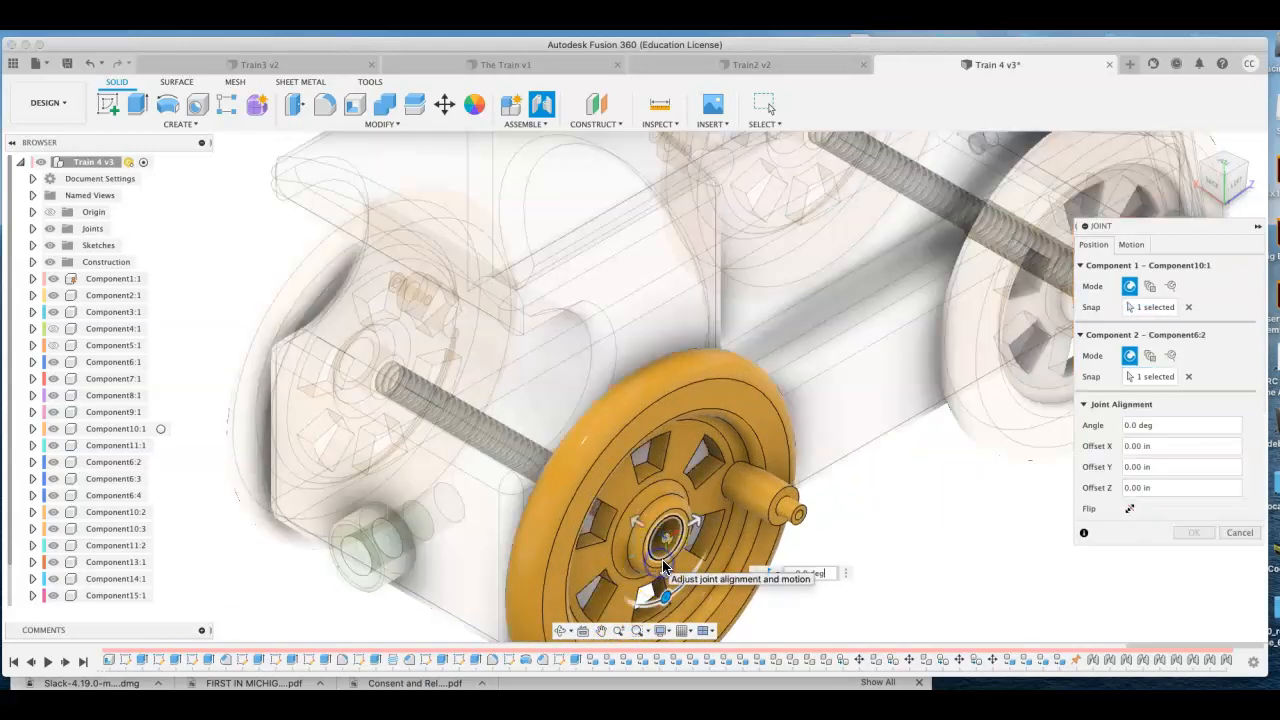
left_click(1127, 510)
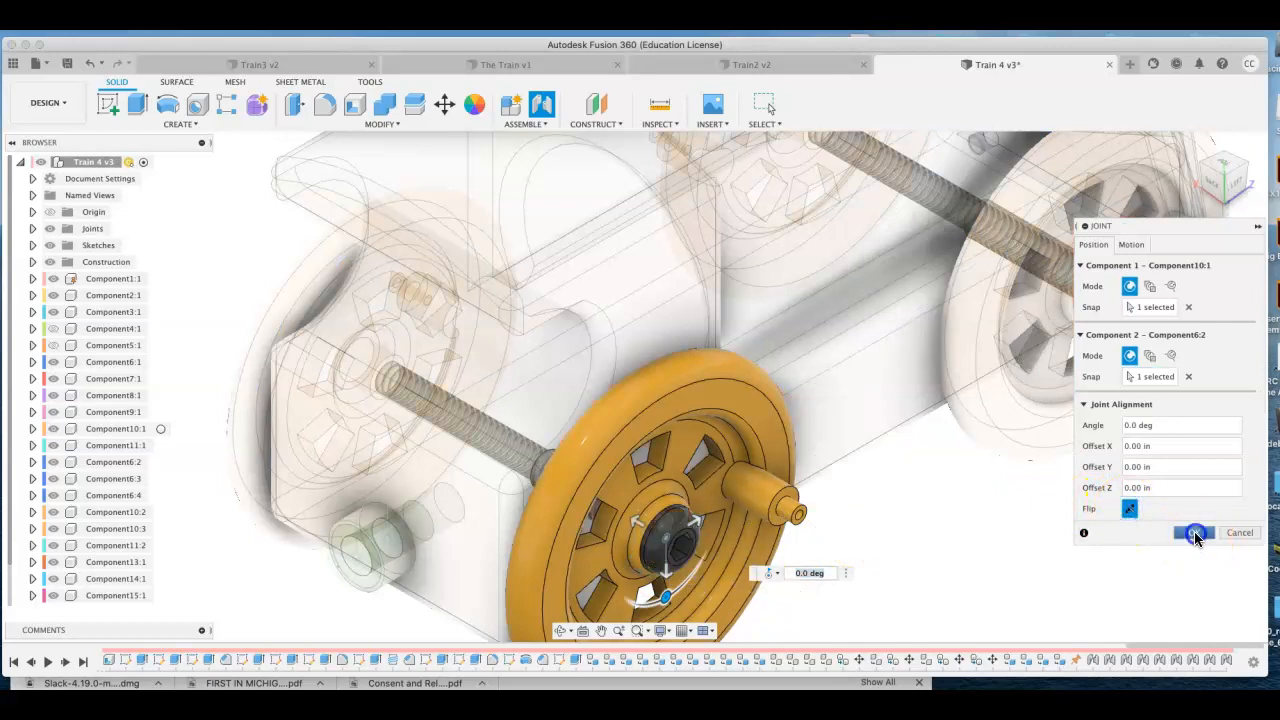
left_click(1195, 535)
Step: Joint the head of axle screw Component10:3 to the center hole of the front right wheel Component6:4, with its head facing outward
left_click(1202, 163)
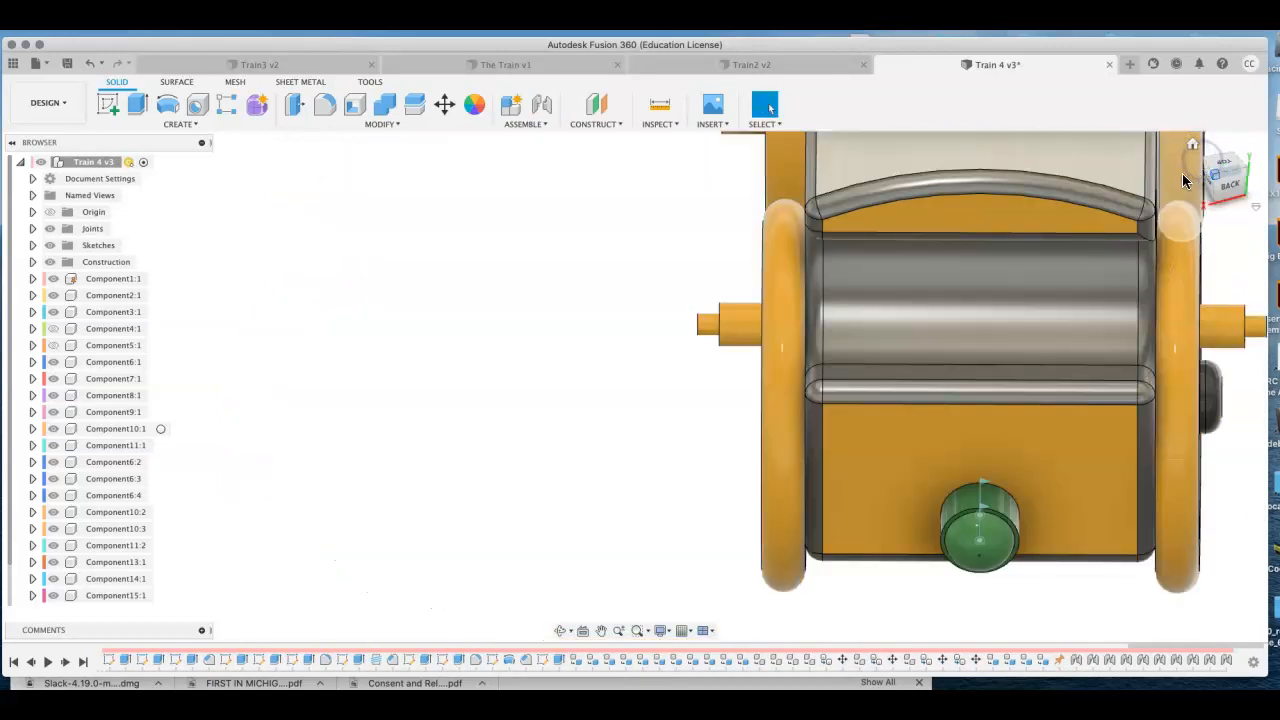
scroll(1085, 260, "up", 3)
scroll(1085, 260, "down", 3)
scroll(1085, 260, "down", 4)
middle_click_drag(1085, 260, 843, 425)
scroll(843, 425, "down", 5)
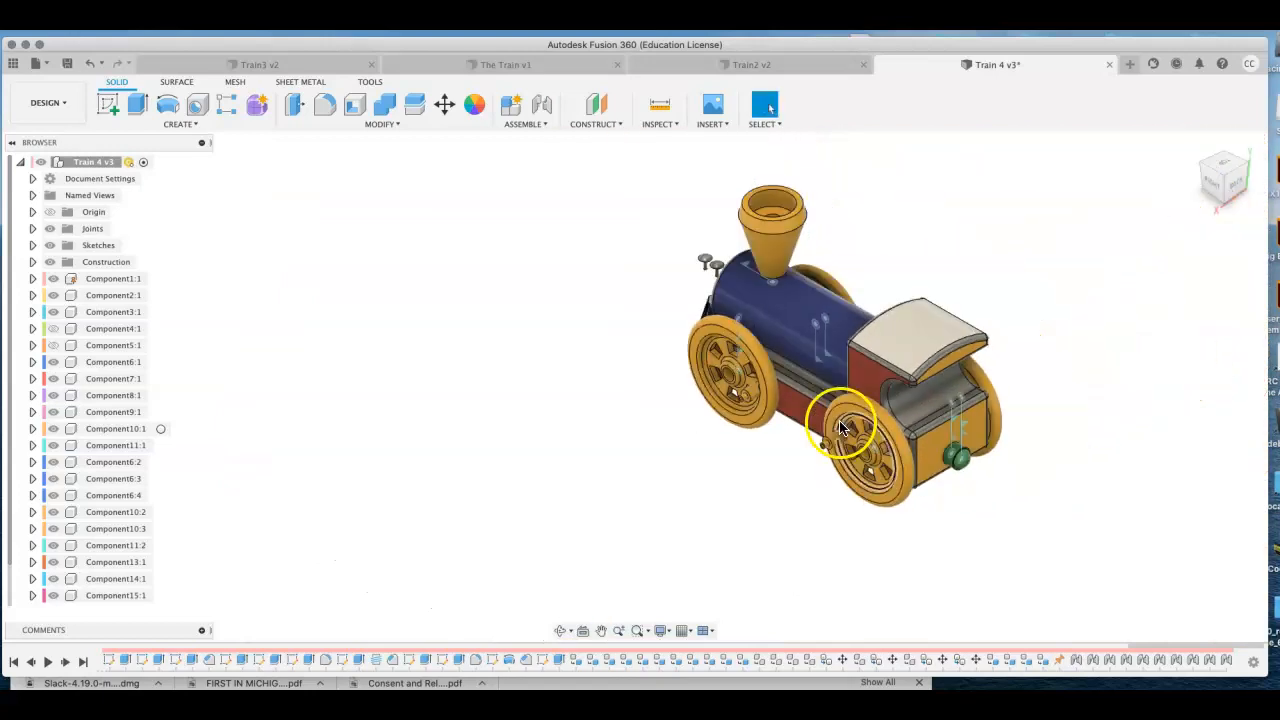
scroll(645, 170, "up", 6)
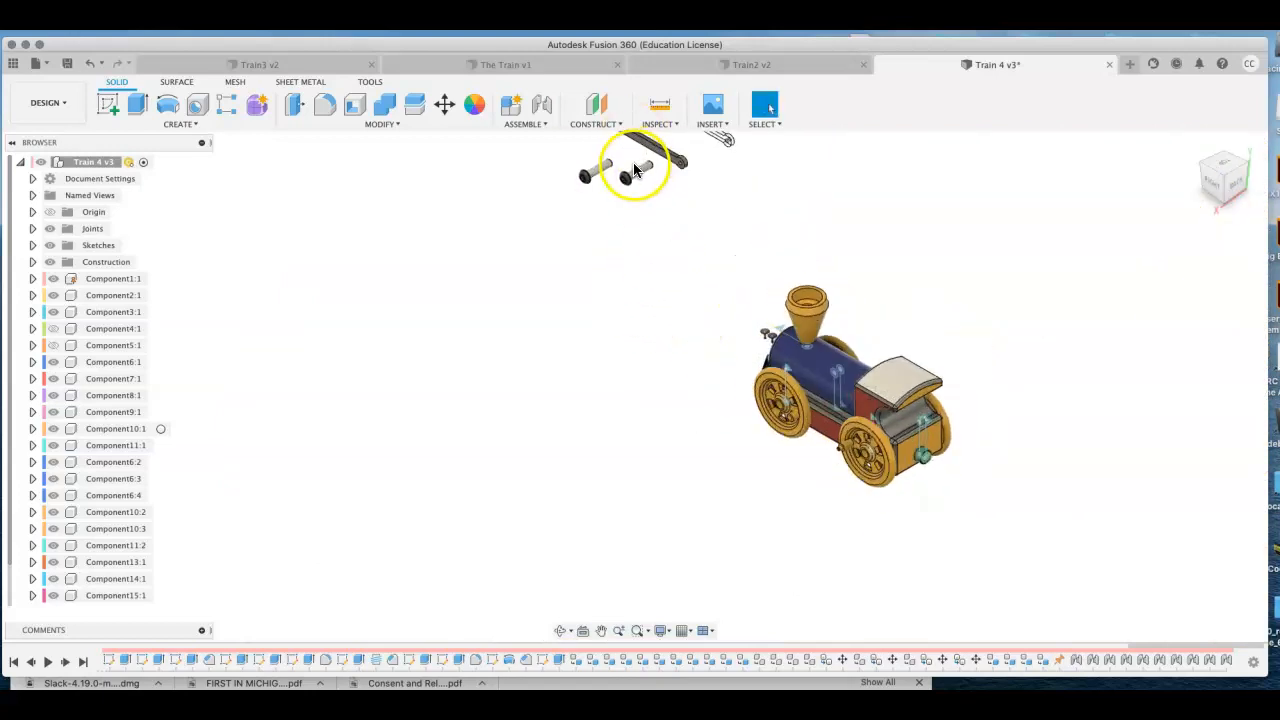
key("j")
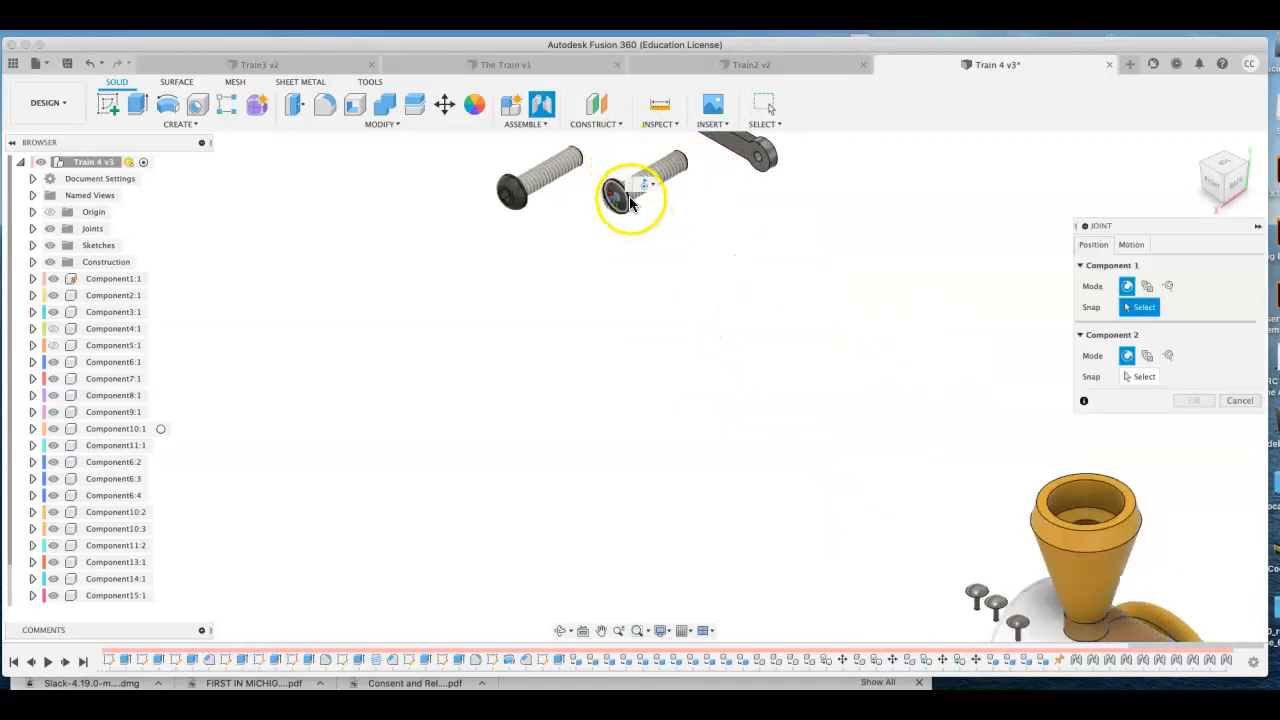
left_click(1248, 168)
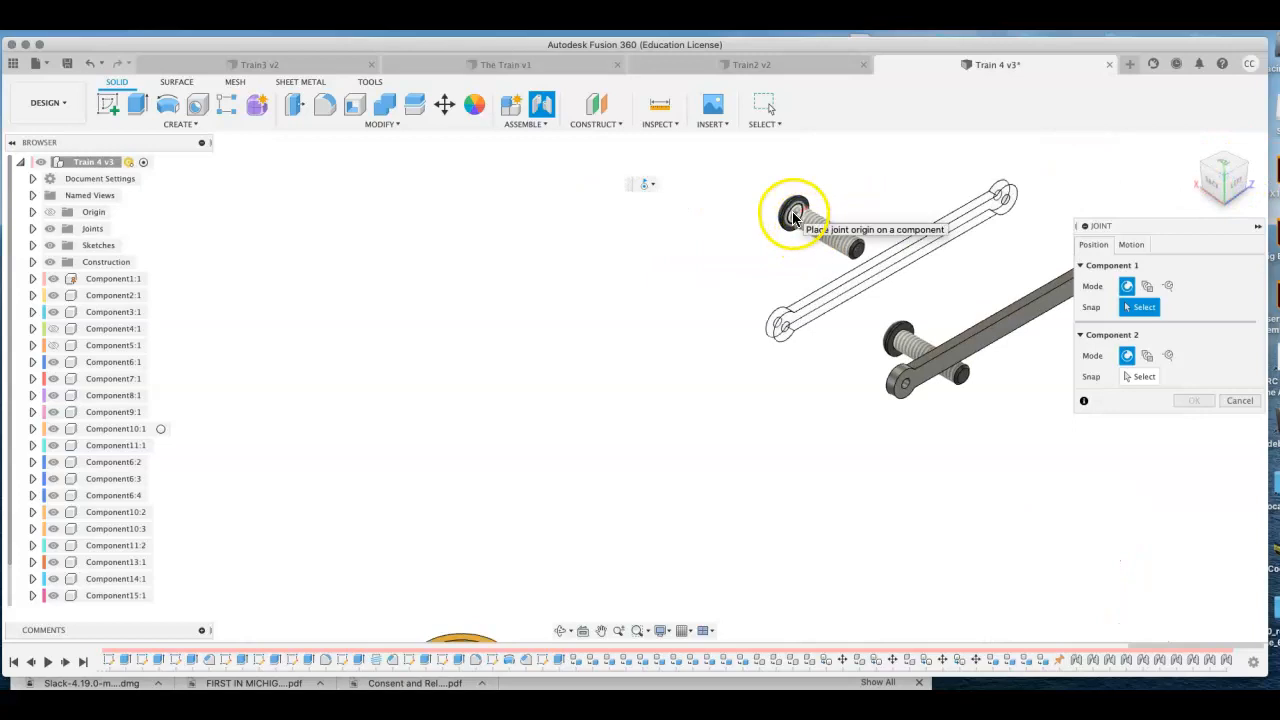
left_click(793, 217)
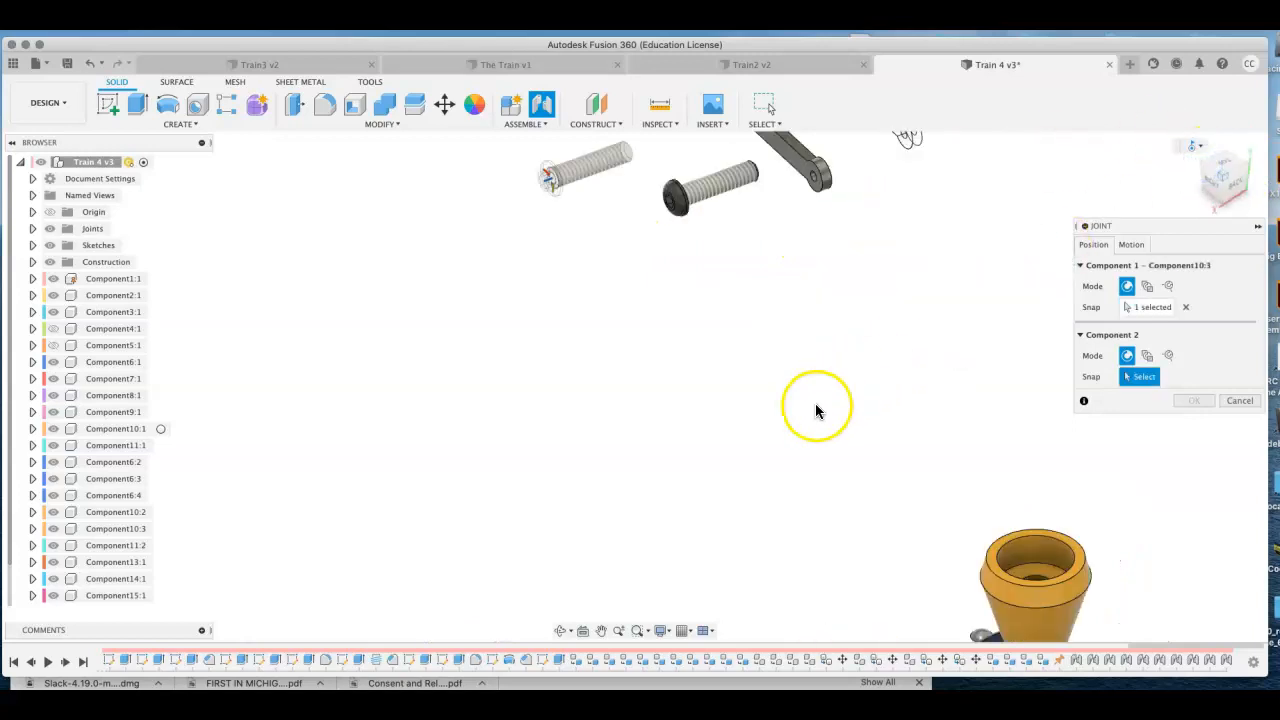
scroll(971, 466, "down", 5)
scroll(990, 604, "up", 10)
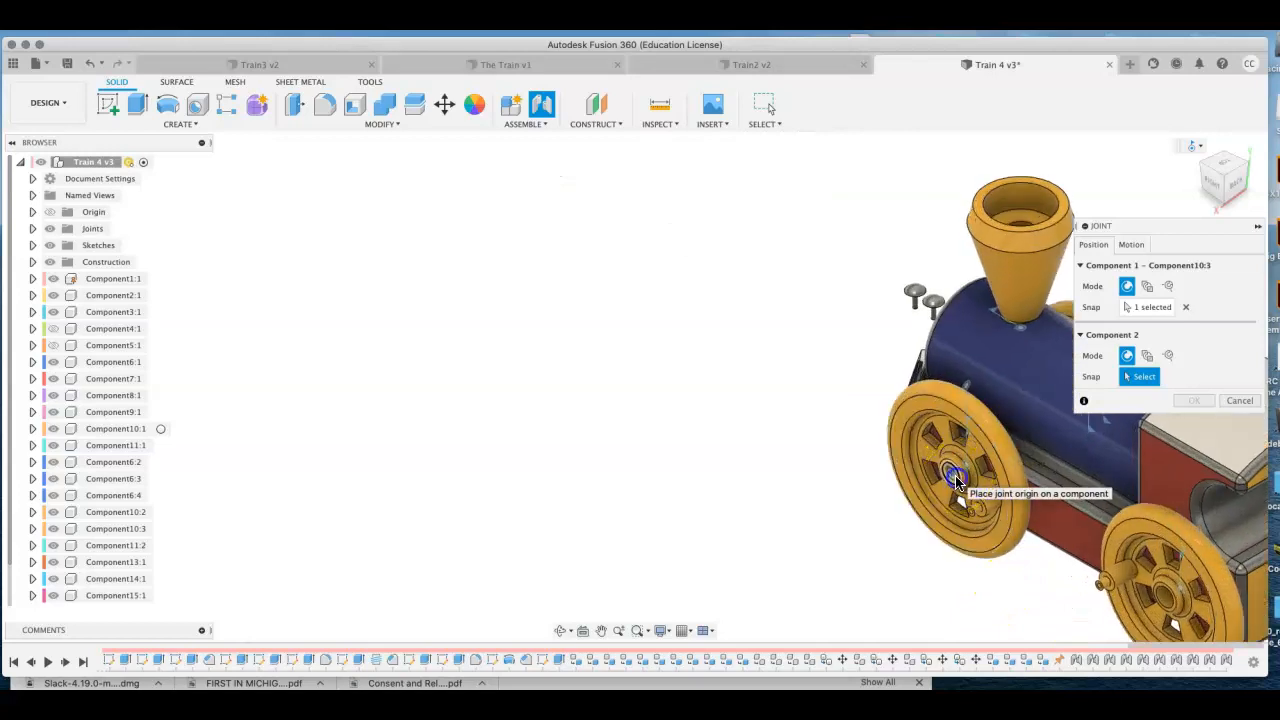
left_click(953, 474)
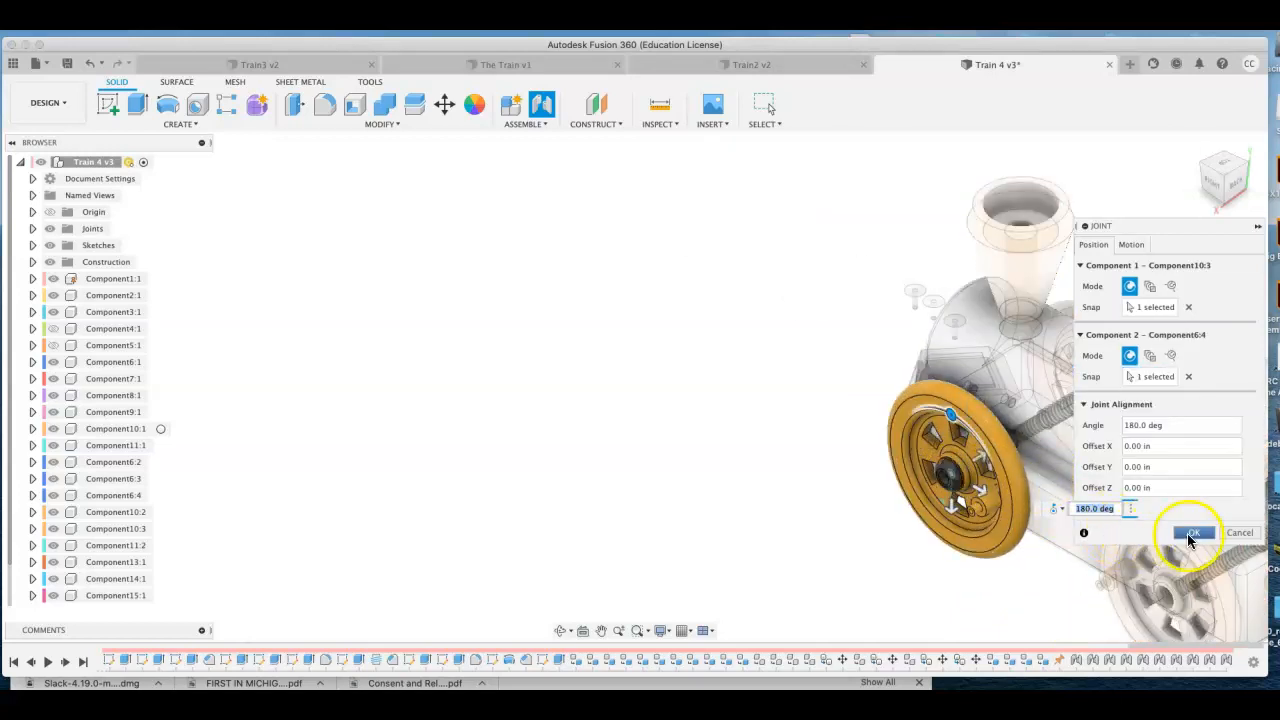
left_click(1194, 532)
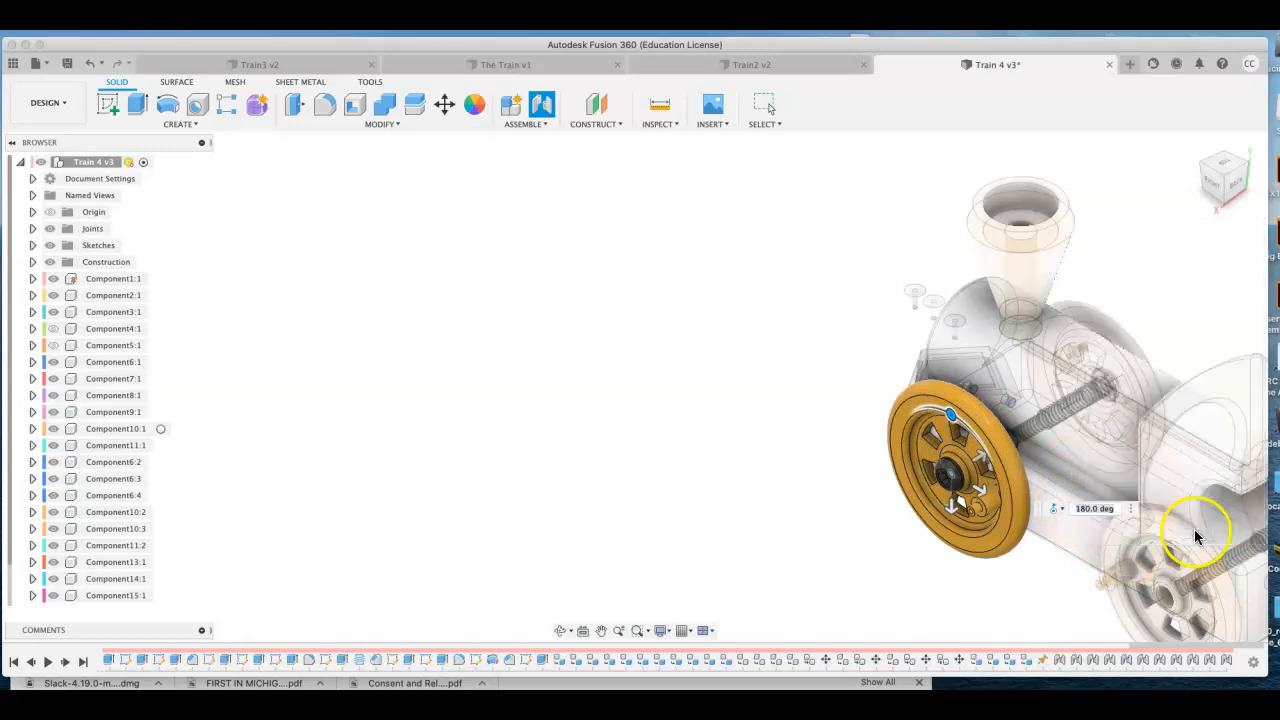
Step: Joint the center hole of the rear right wheel Component6:3 to the head of axle screw Component10:2, flipped, and return to the home view
key("j")
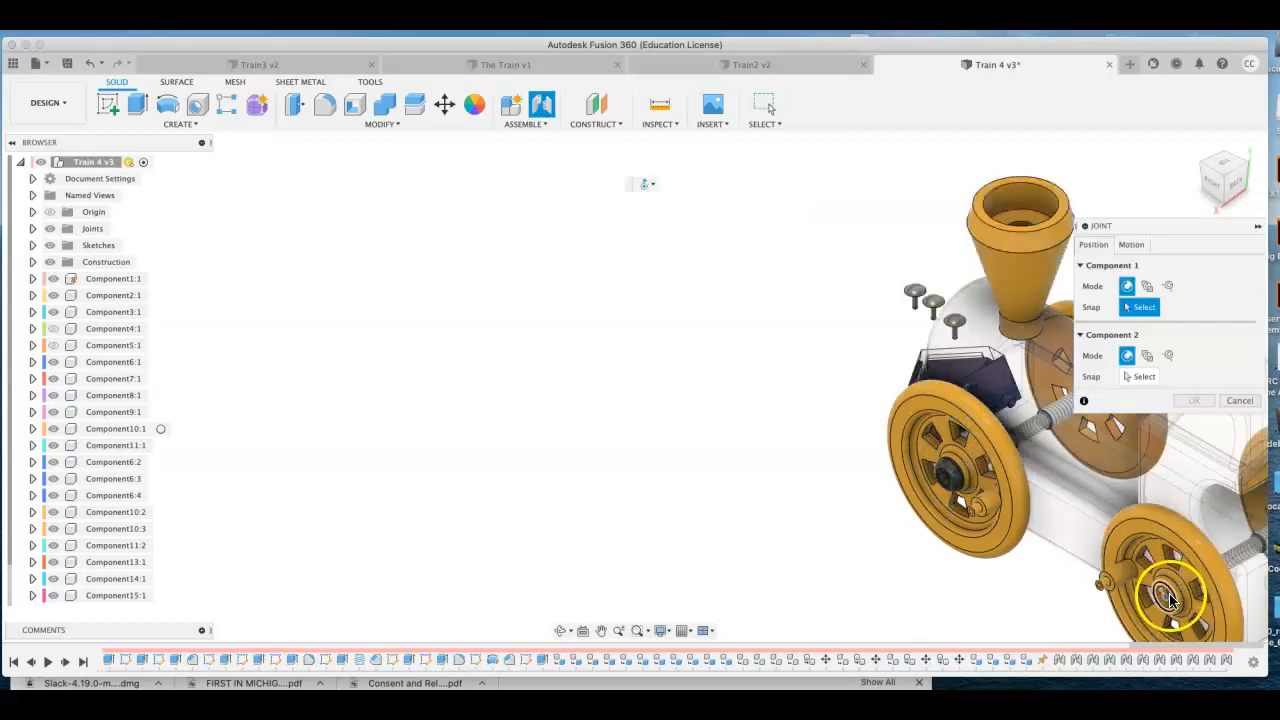
scroll(1165, 590, "down", 3)
scroll(1163, 588, "up", 10)
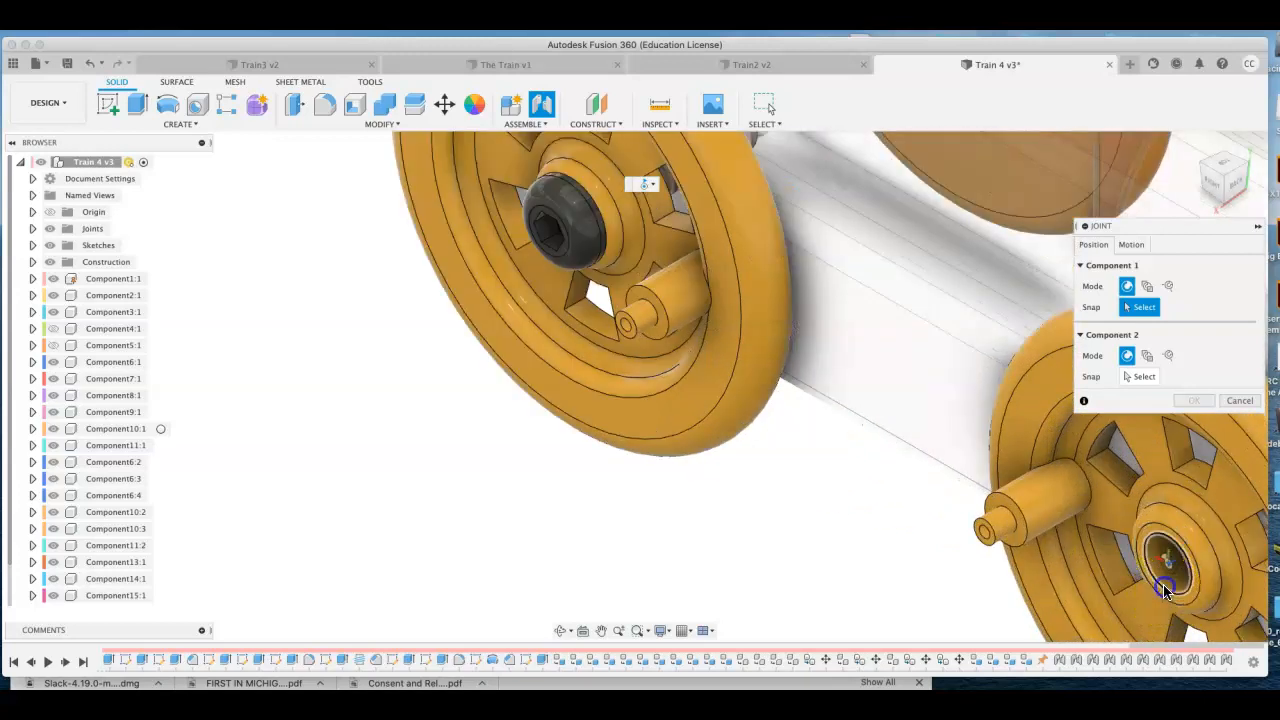
left_click(1163, 585)
scroll(1019, 477, "down", 5)
scroll(982, 470, "down", 5)
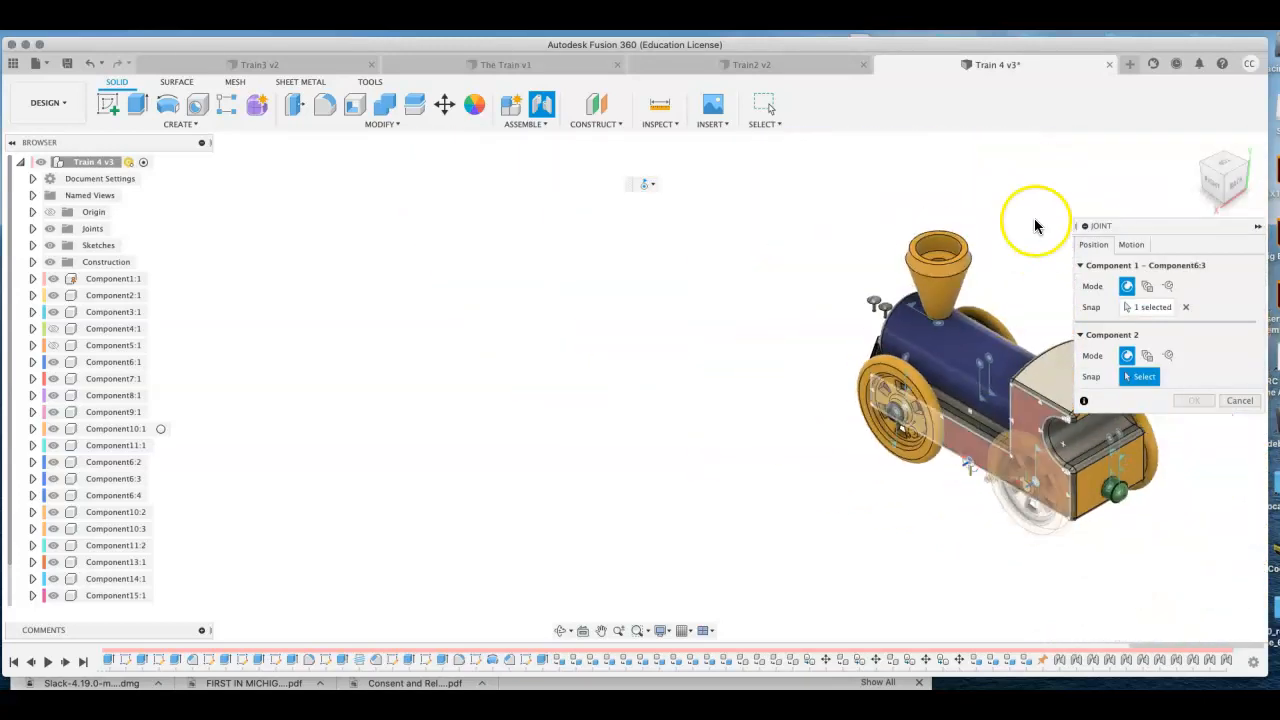
middle_click_drag(1178, 215, 920, 252, "shift")
scroll(912, 246, "up", 10)
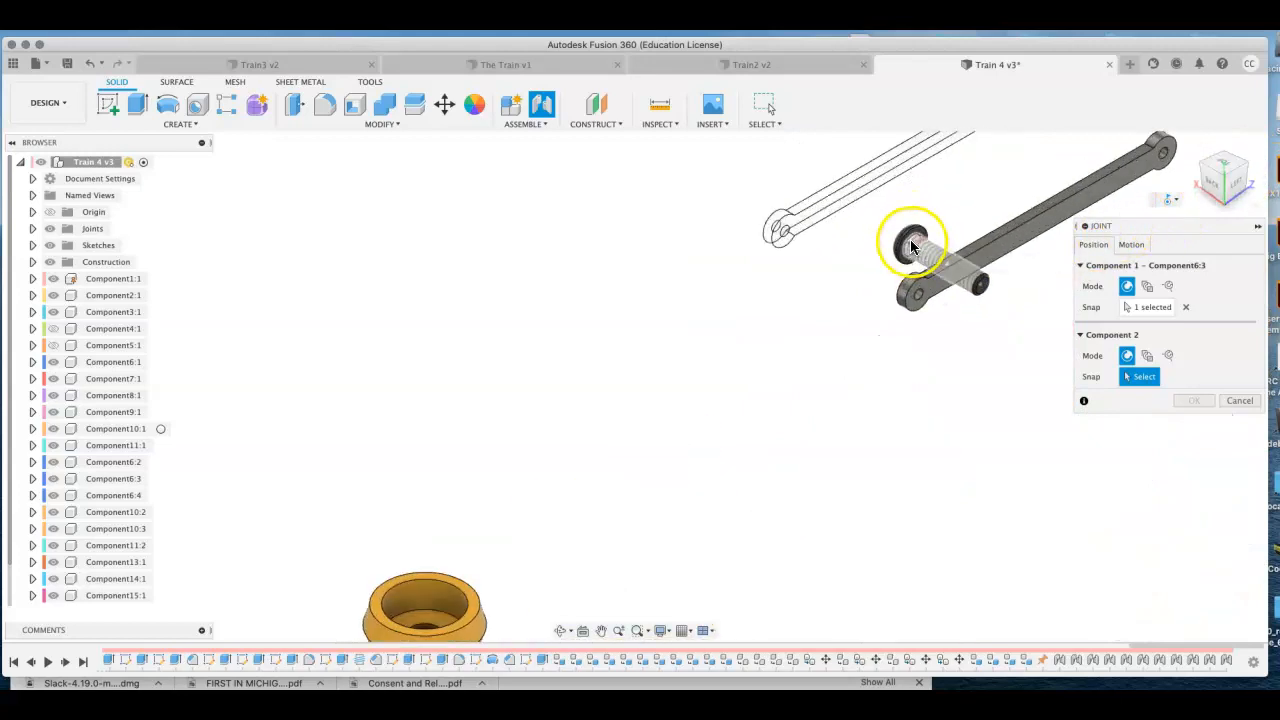
left_click(922, 250)
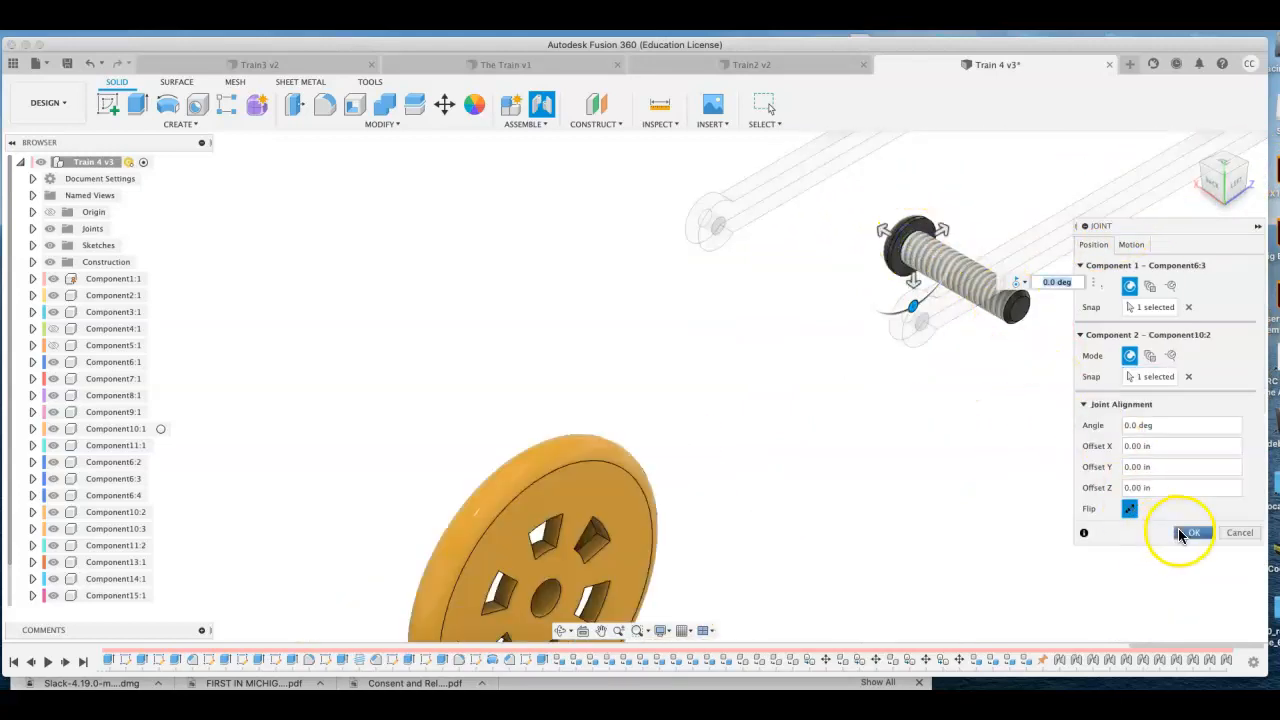
scroll(945, 514, "down", 8)
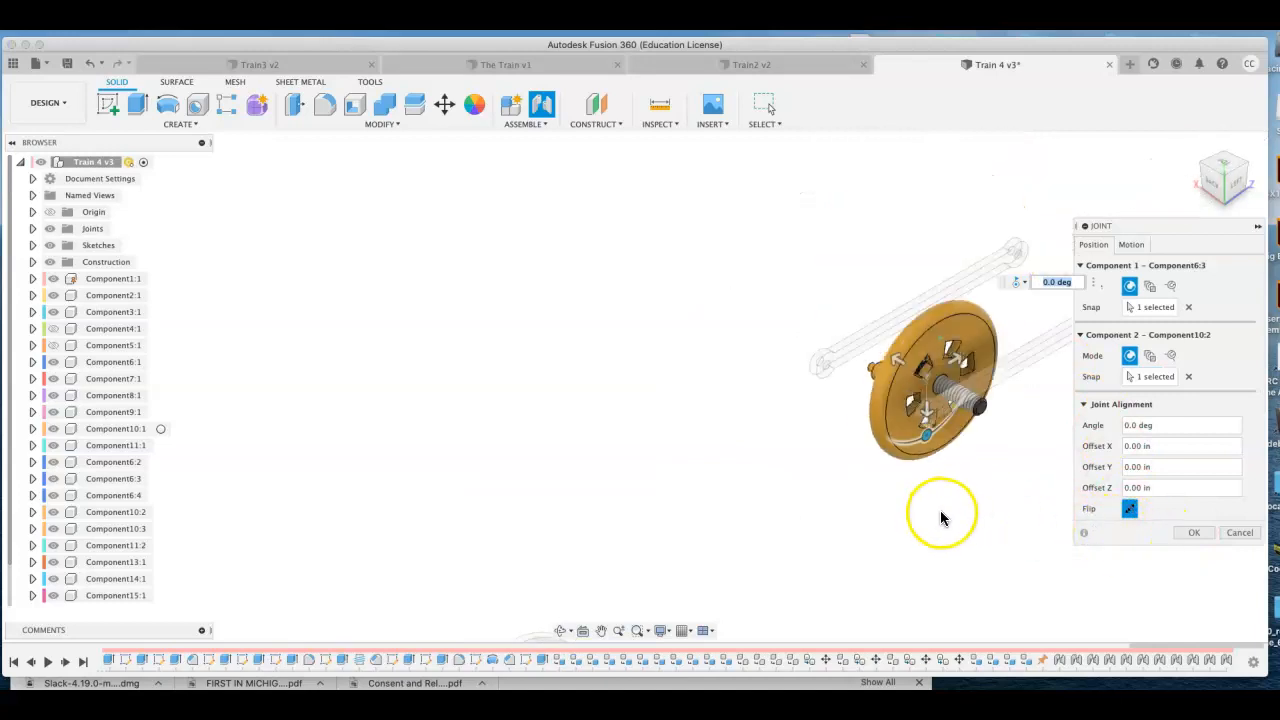
scroll(952, 514, "down", 5)
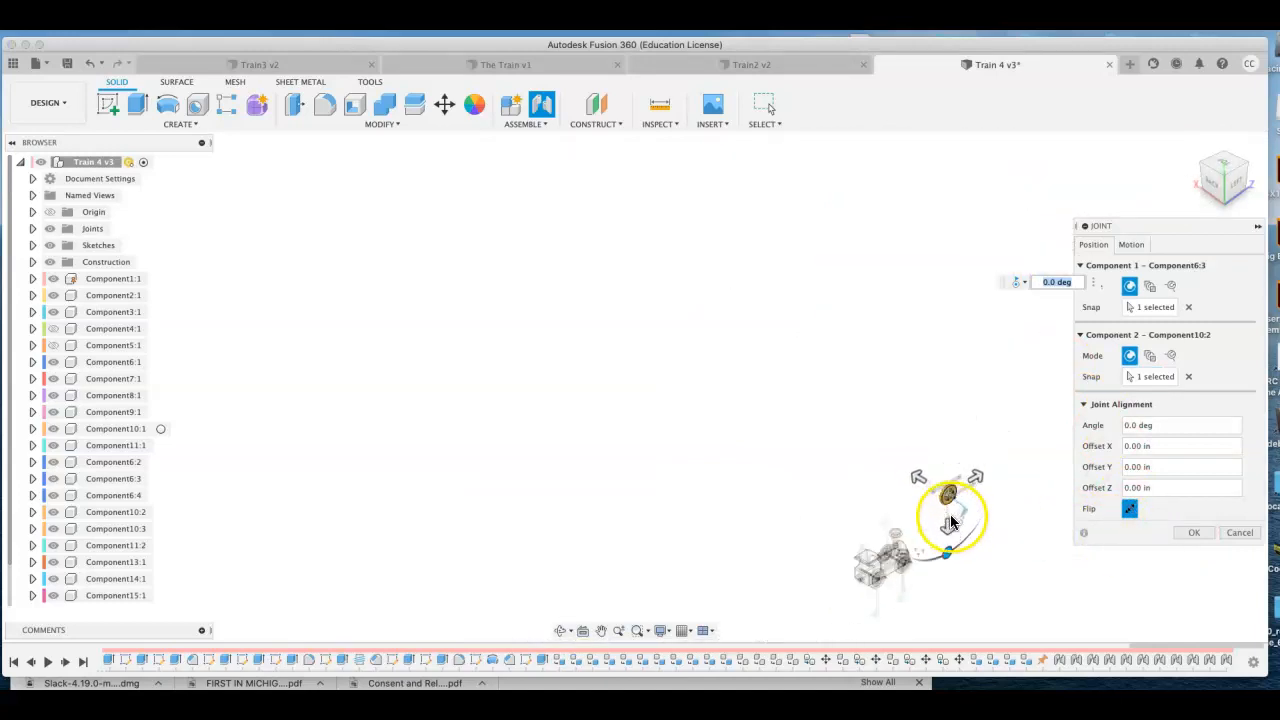
left_click(1189, 536)
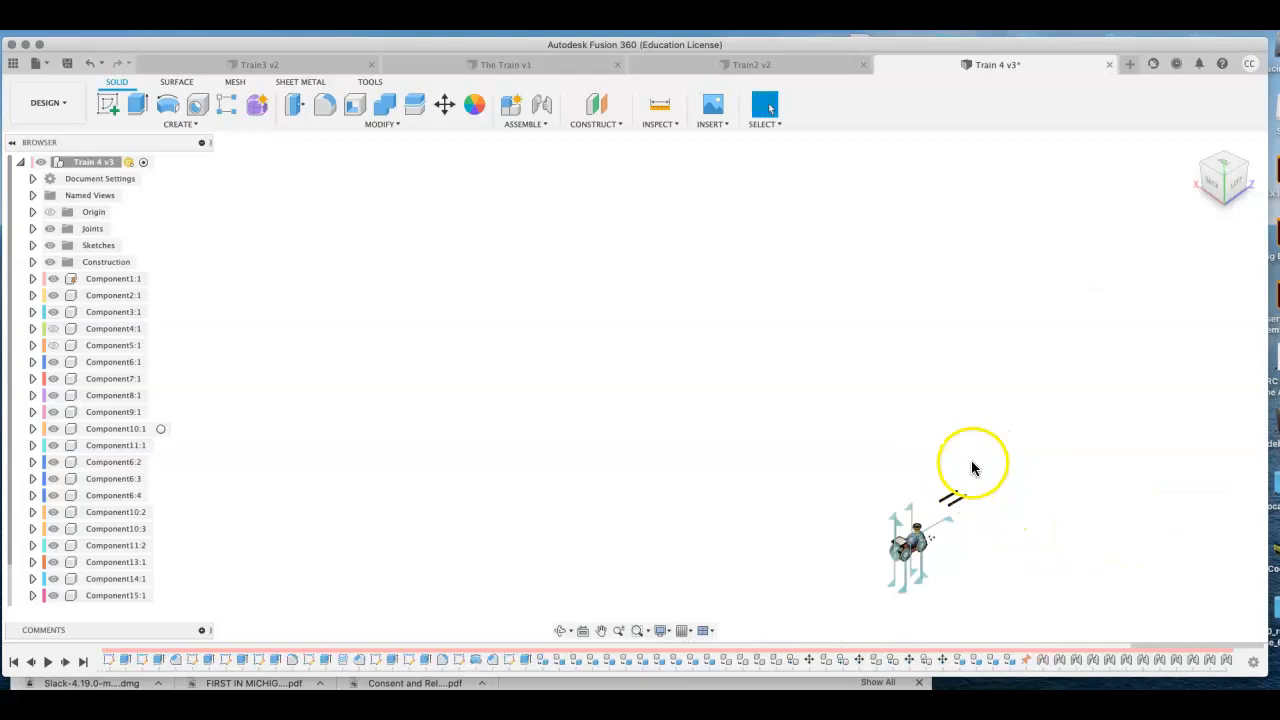
left_click(1192, 147)
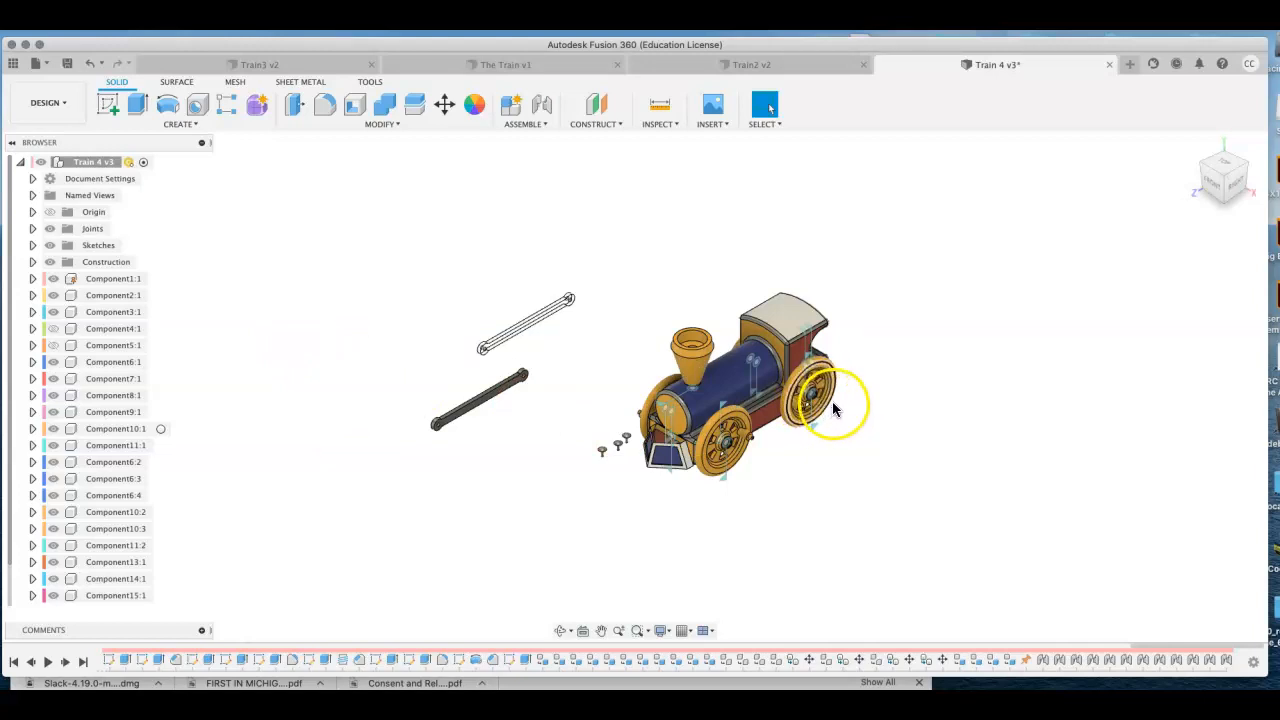
Step: Rotate the front and rear right wheels about their axles so their crank pins sit low on the wheels
scroll(825, 408, "up", 5)
scroll(828, 408, "down", 2)
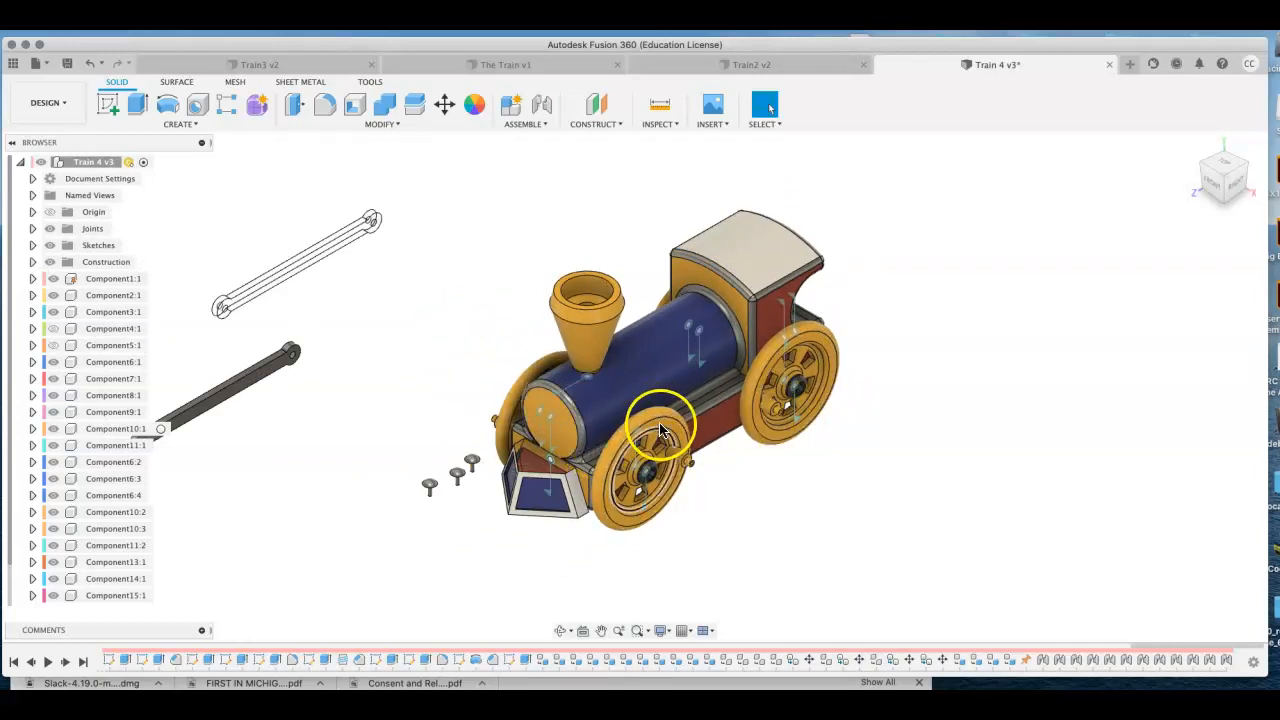
left_click_drag(680, 458, 607, 468)
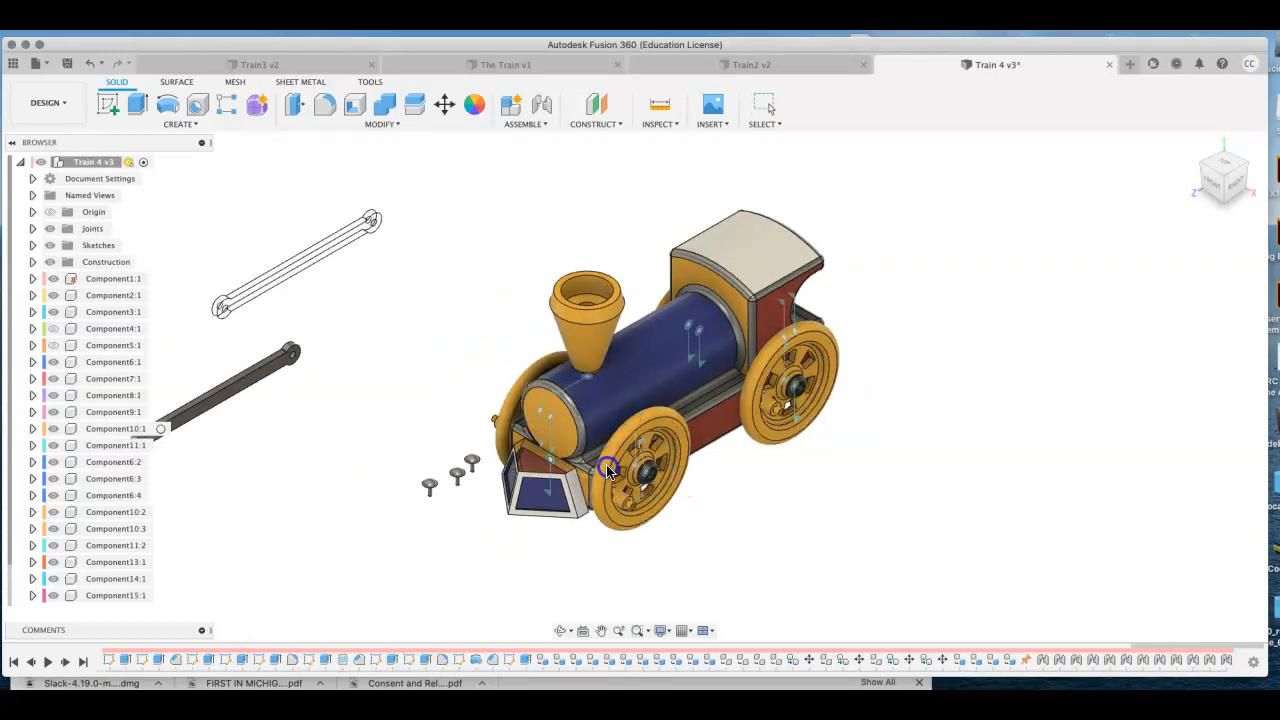
left_click_drag(673, 432, 687, 492)
left_click_drag(758, 427, 798, 443)
left_click(660, 478)
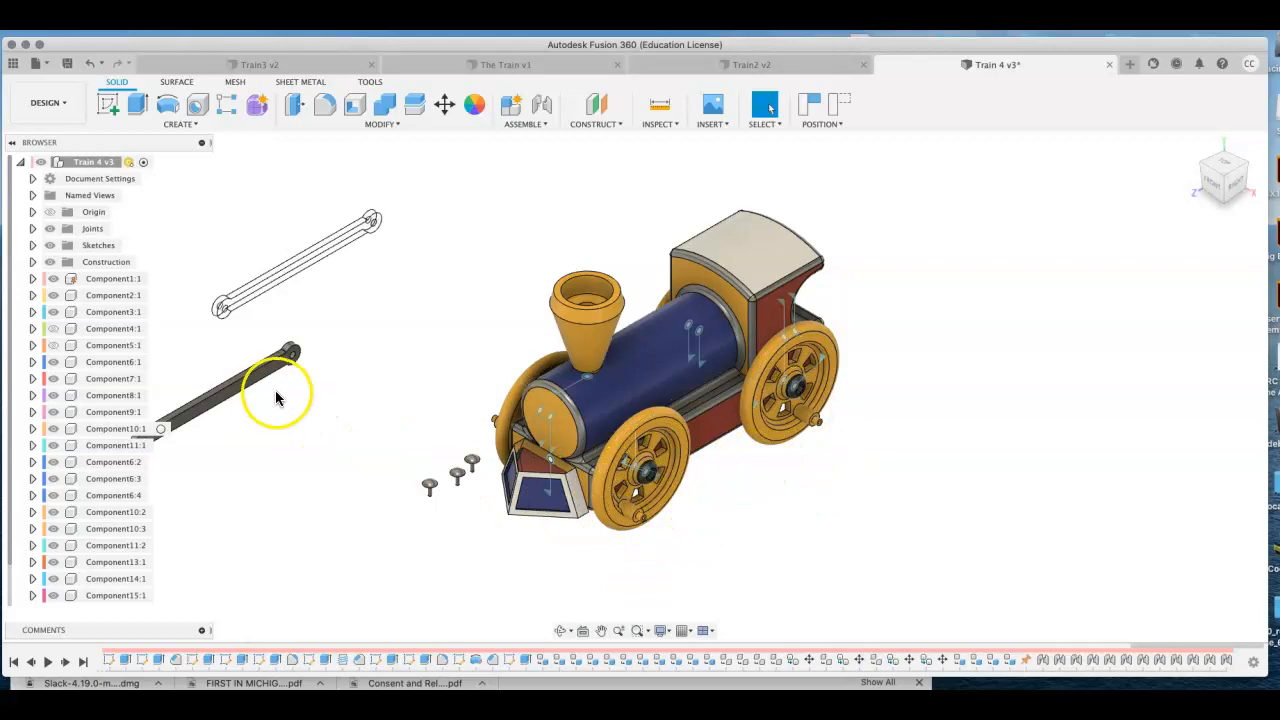
Step: Joint the end hole of connecting rod Component14:1 to the crank pin of the front right wheel Component6:4, flipped, and return to the home view
key("j")
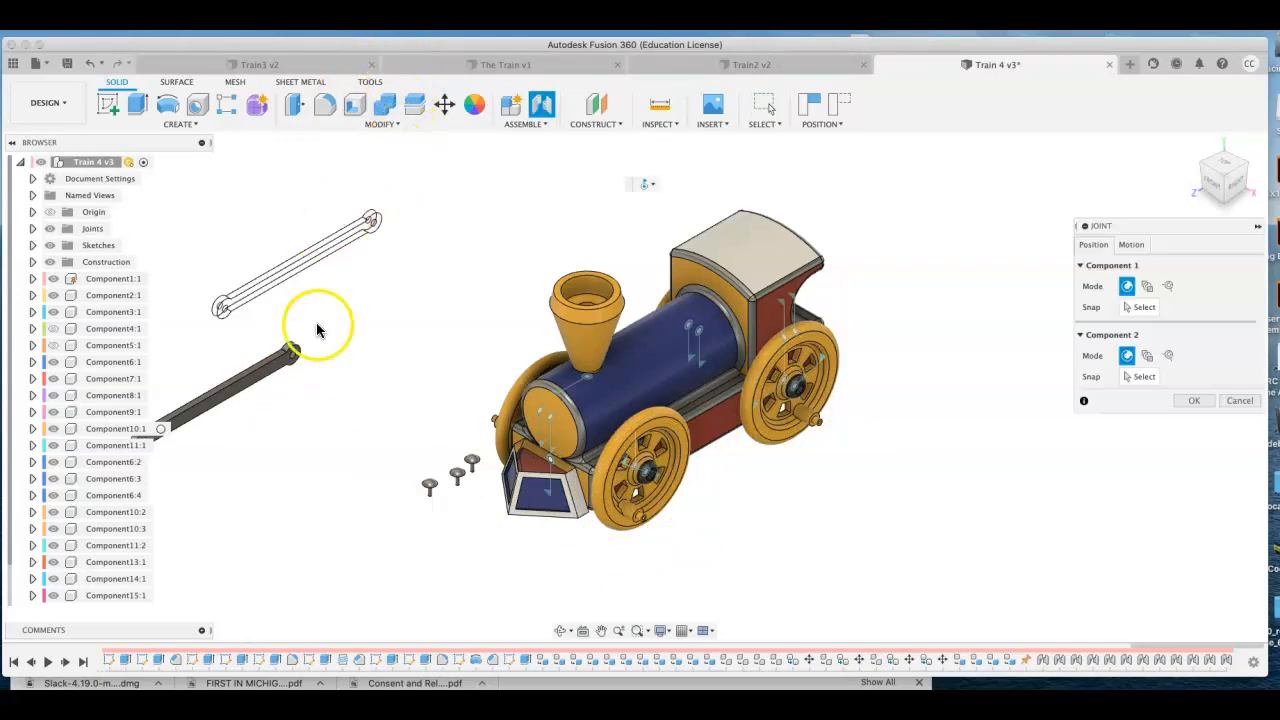
scroll(290, 358, "down", 2)
scroll(295, 355, "up", 8)
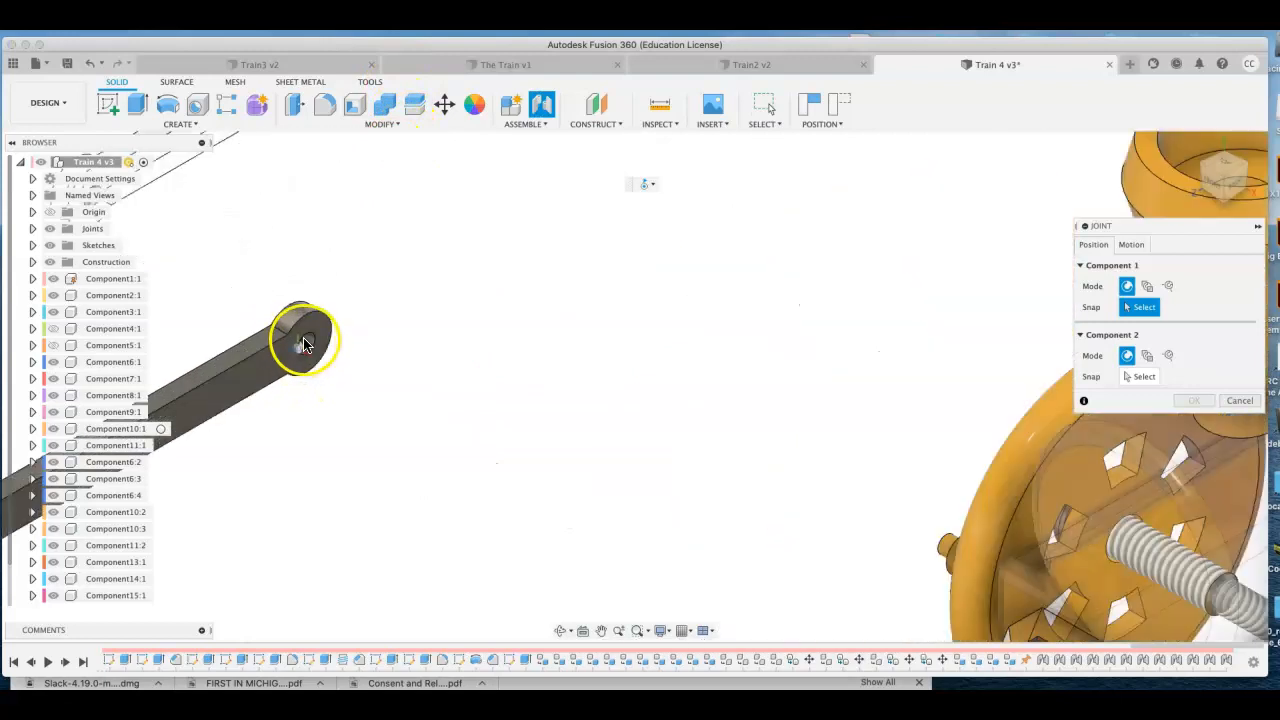
left_click(312, 340)
scroll(389, 346, "down", 10)
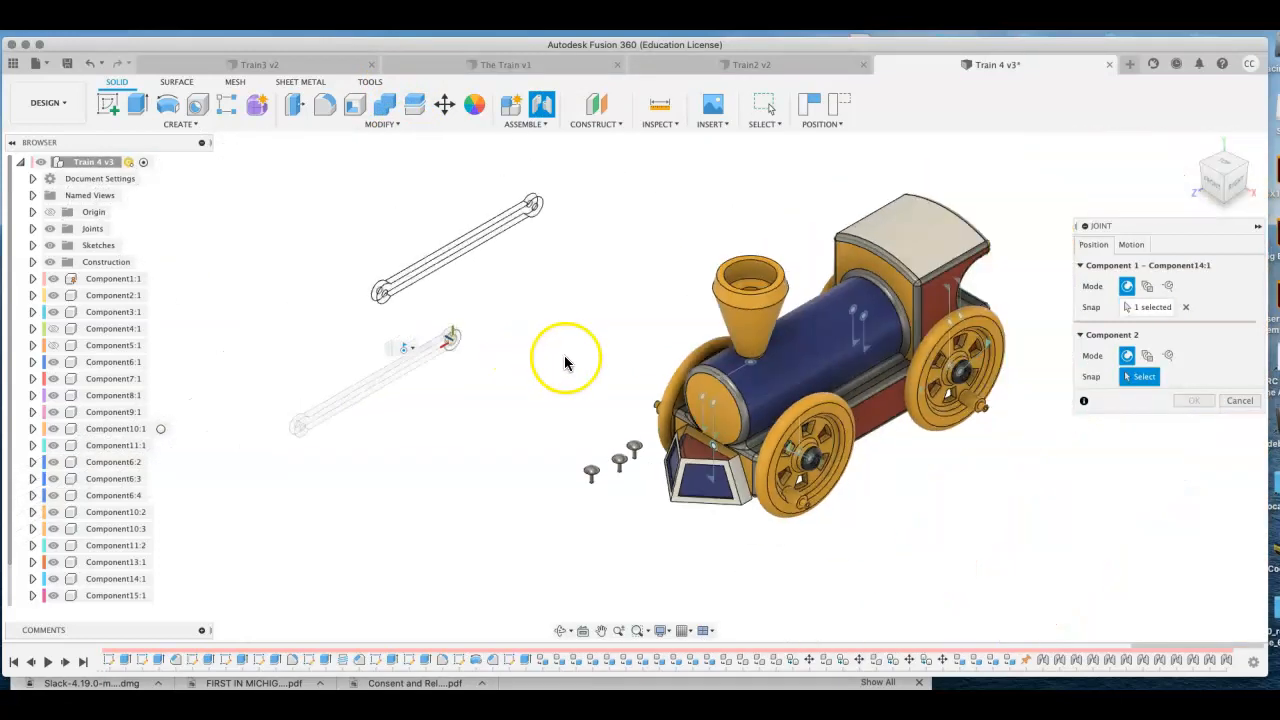
scroll(769, 530, "up", 10)
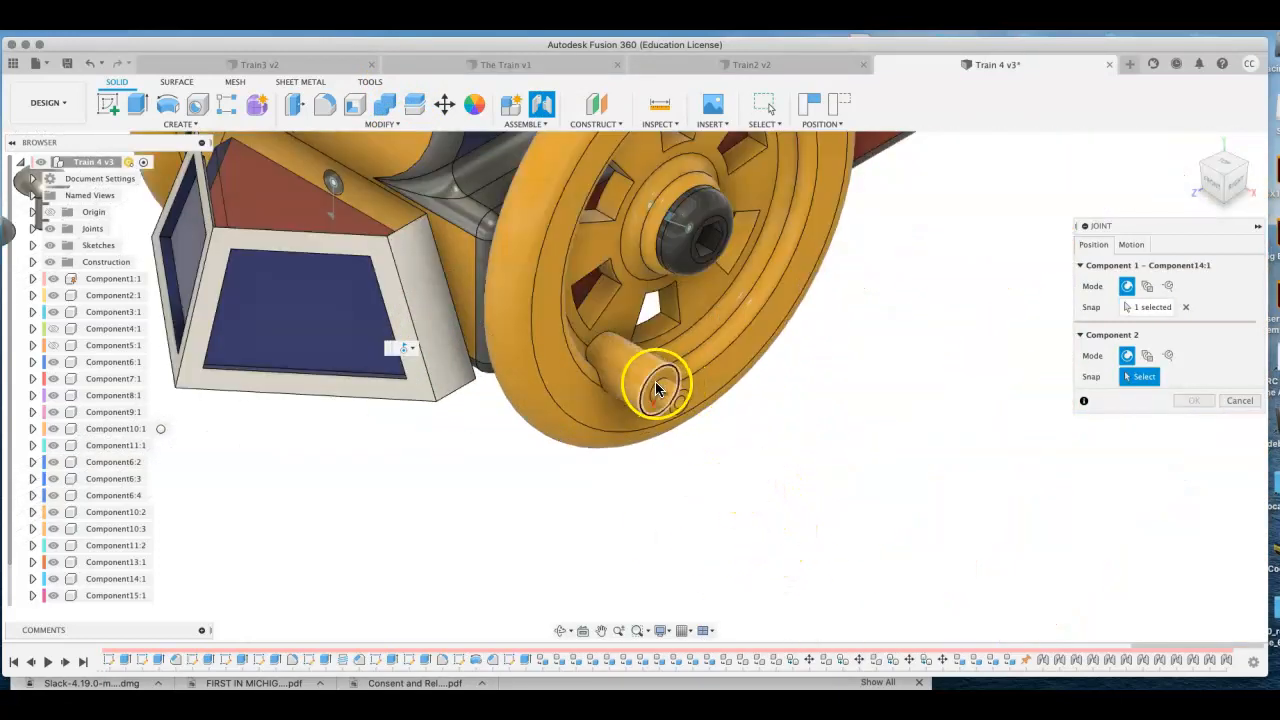
left_click(657, 389)
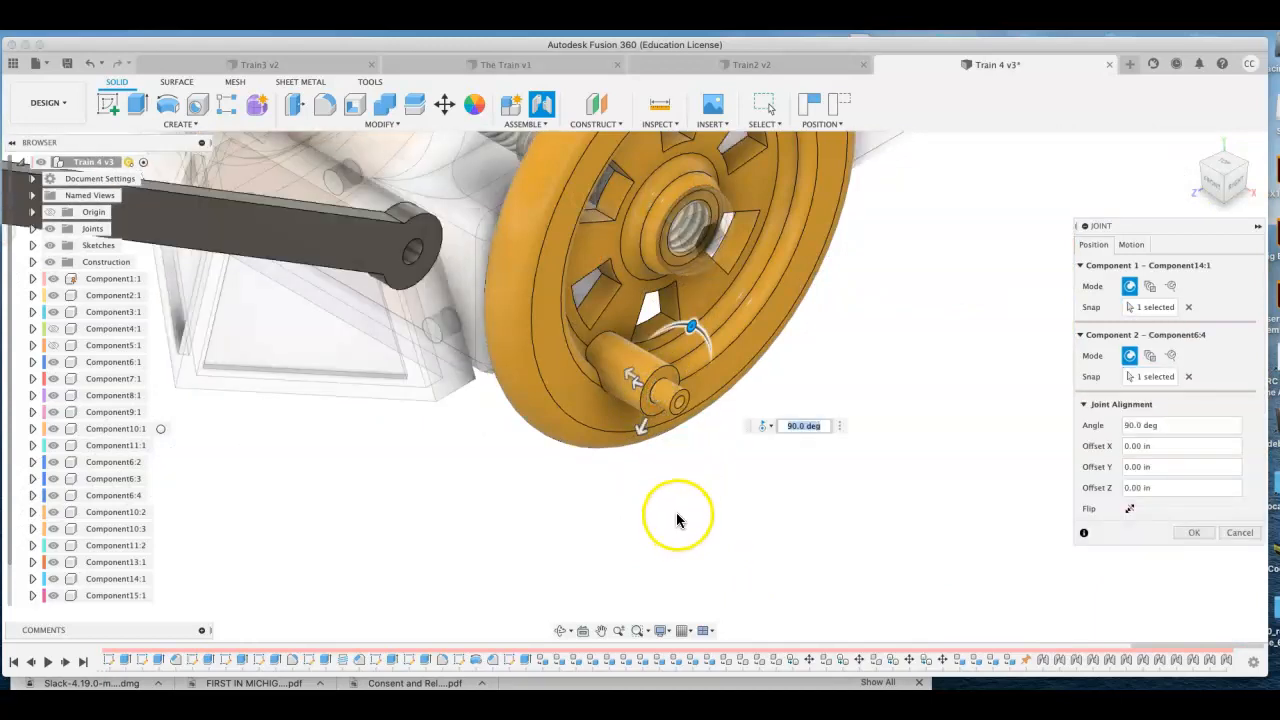
left_click(1130, 510)
left_click(1193, 533)
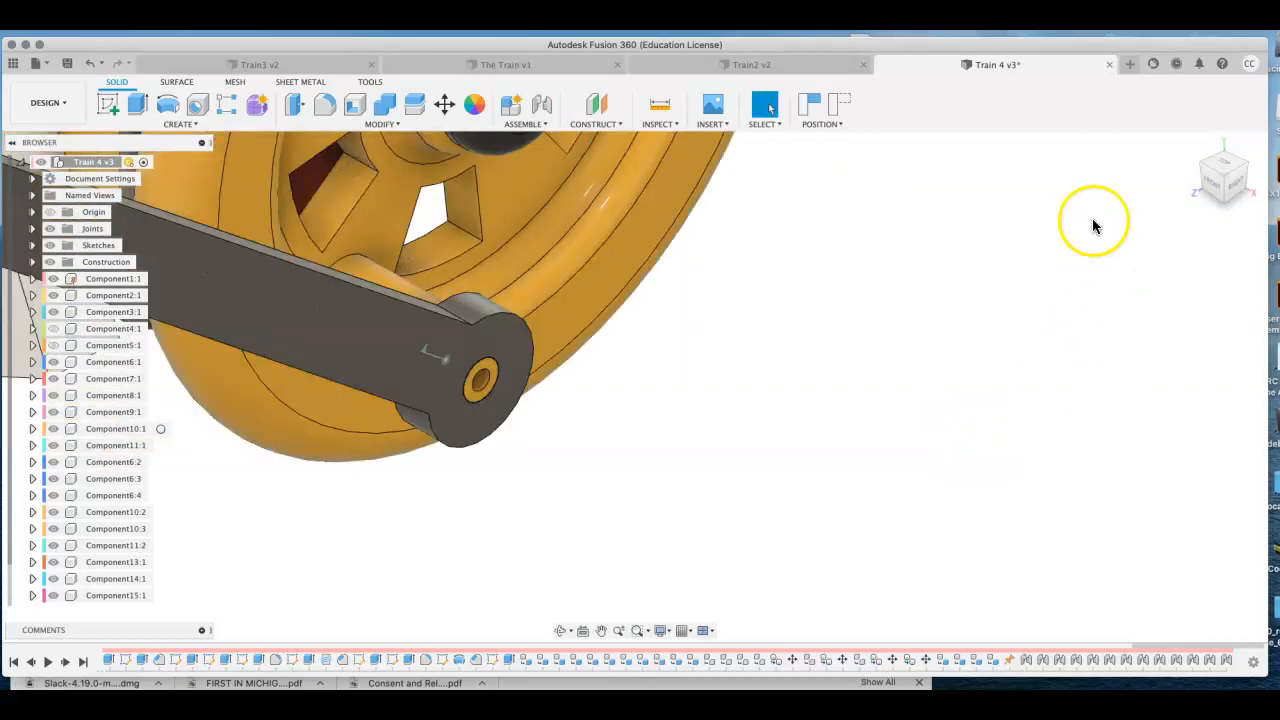
left_click(1190, 143)
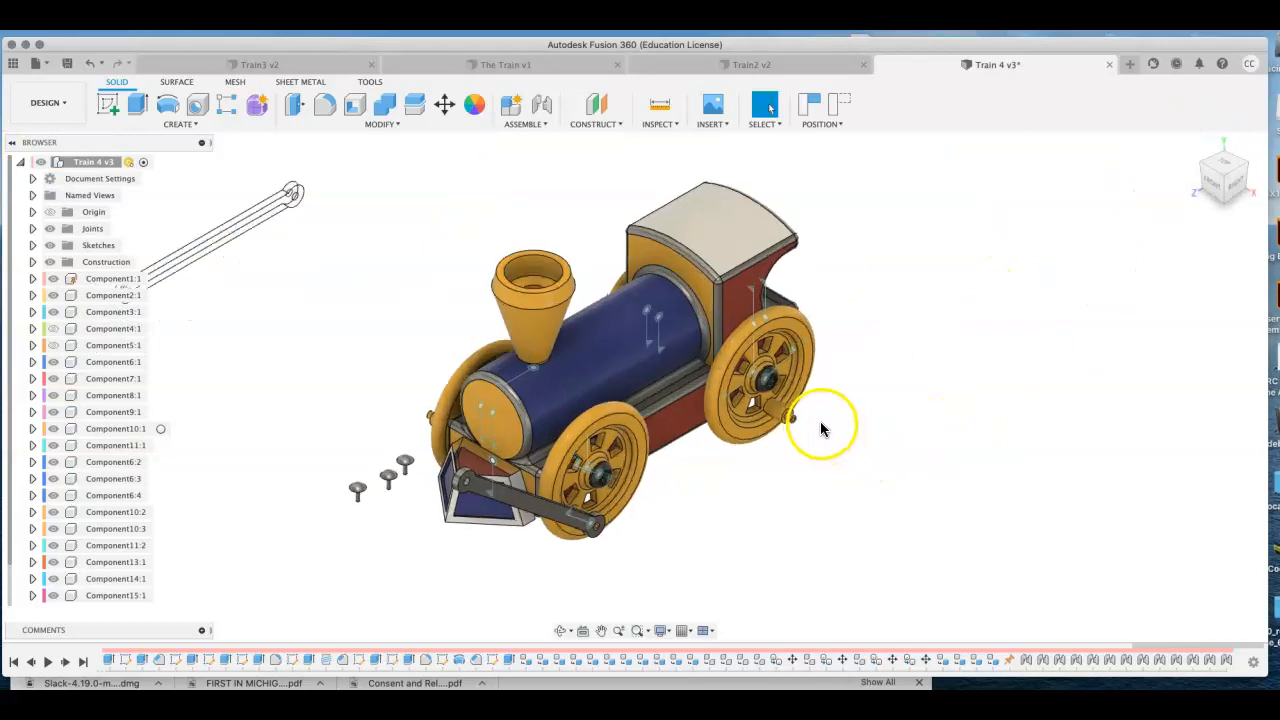
scroll(820, 428, "up", 3)
key("j")
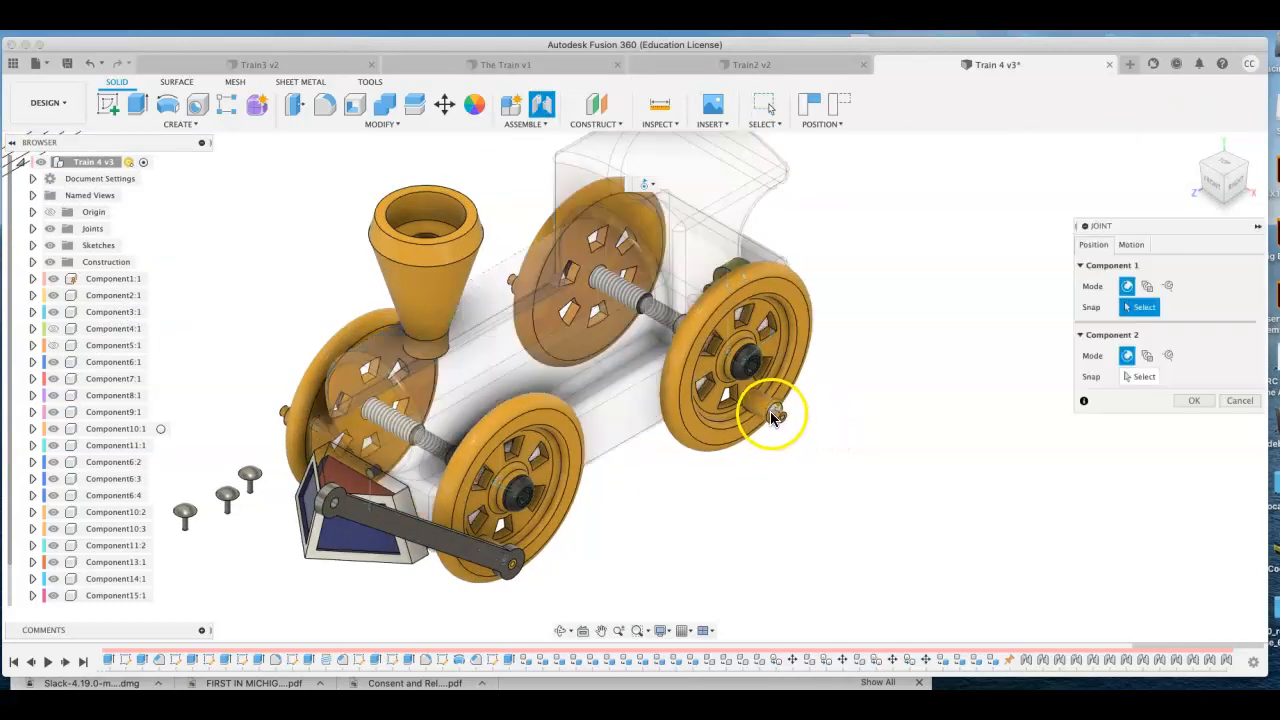
scroll(776, 414, "up", 3)
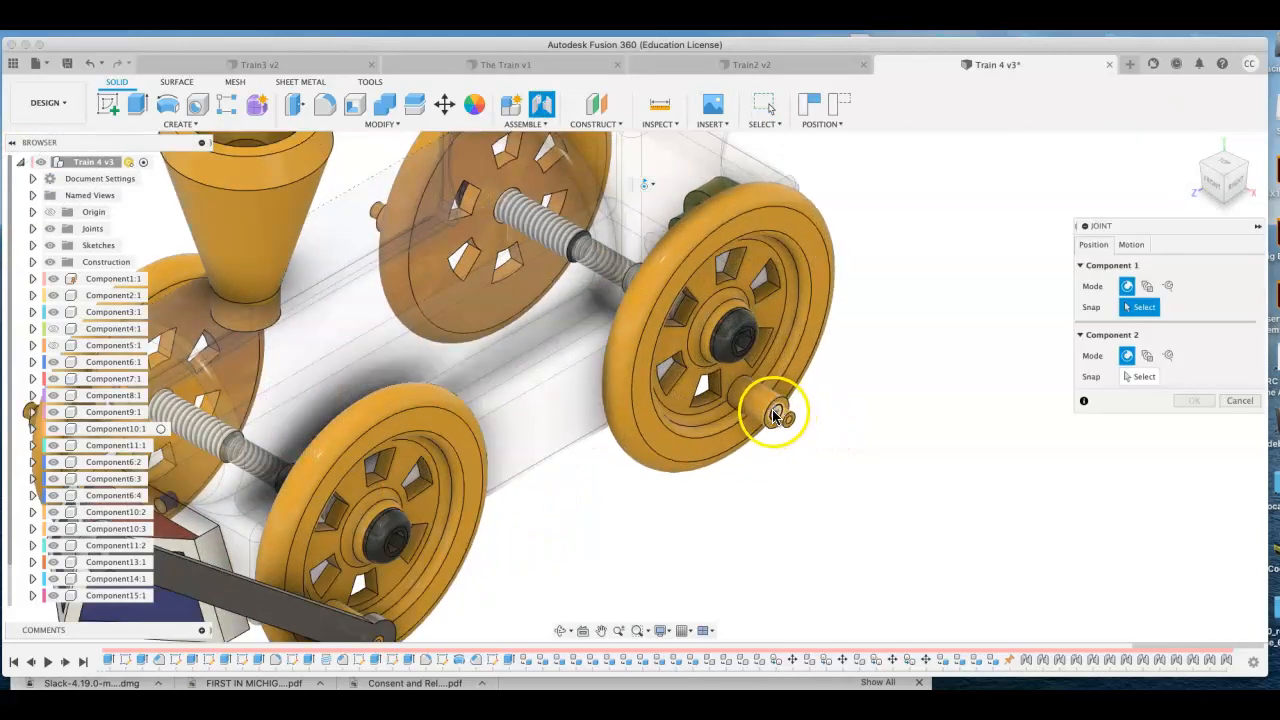
scroll(776, 416, "up", 2)
left_click(773, 412)
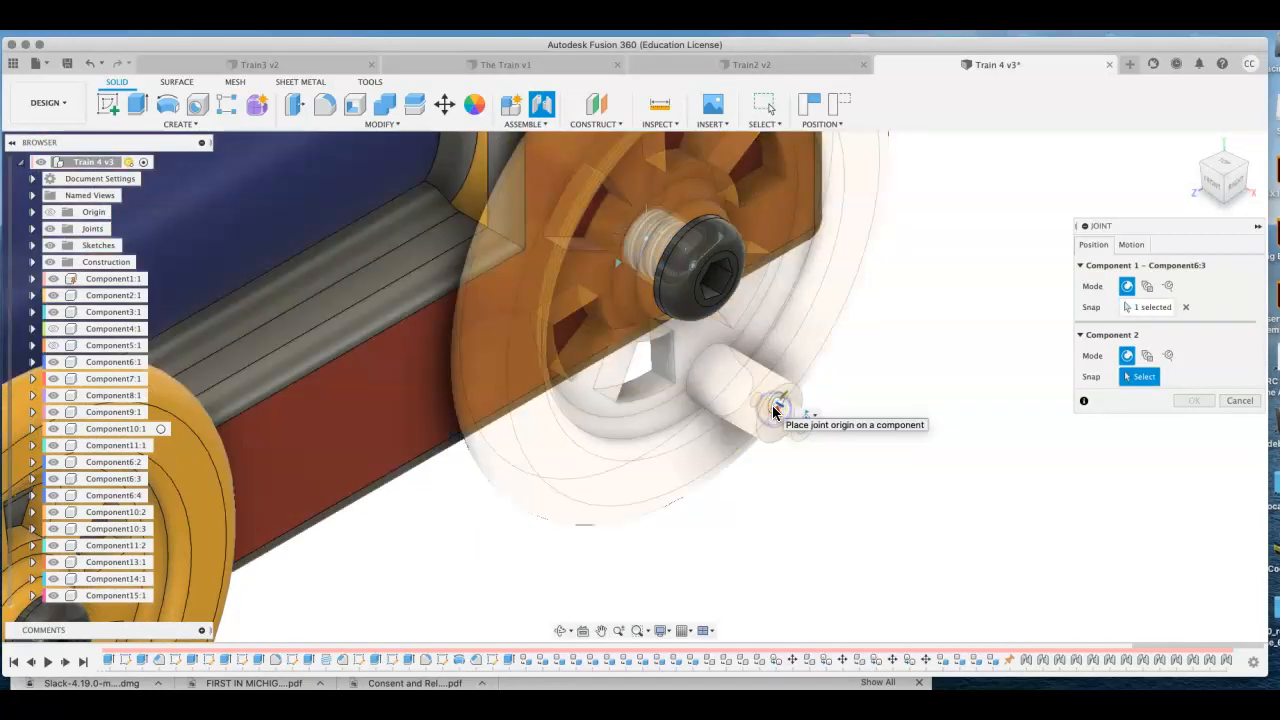
left_click(1238, 400)
Step: Joint the crank pin of the rear right wheel Component6:3 to the free end hole of connecting rod Component14:1, with the direction flipped
key("j")
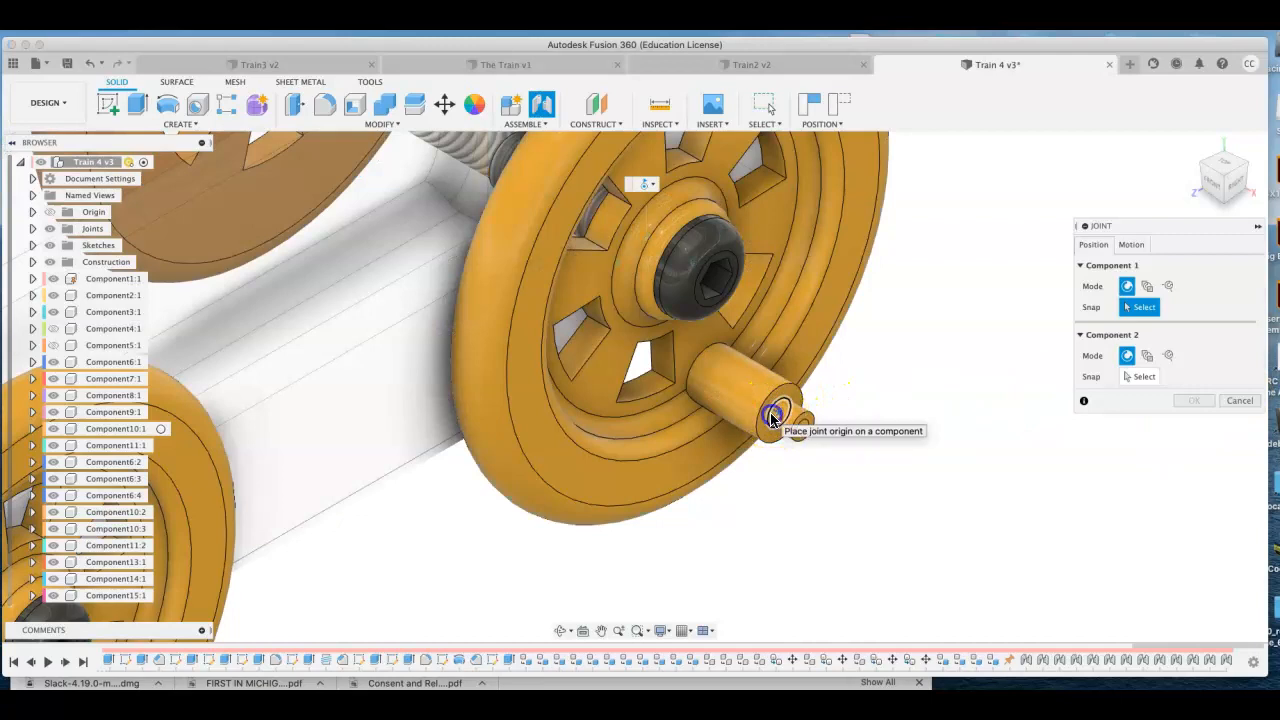
left_click(773, 412)
scroll(914, 455, "down", 6)
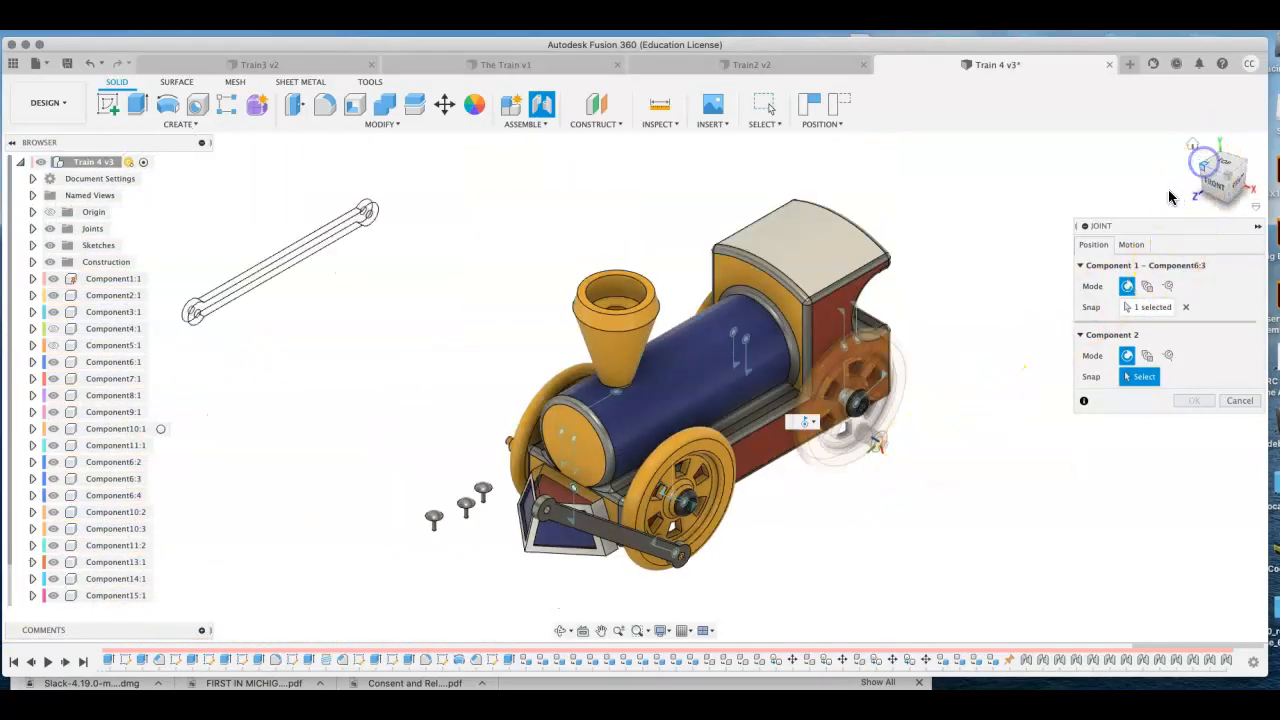
left_click_drag(1170, 197, 1025, 275)
scroll(782, 485, "up", 5)
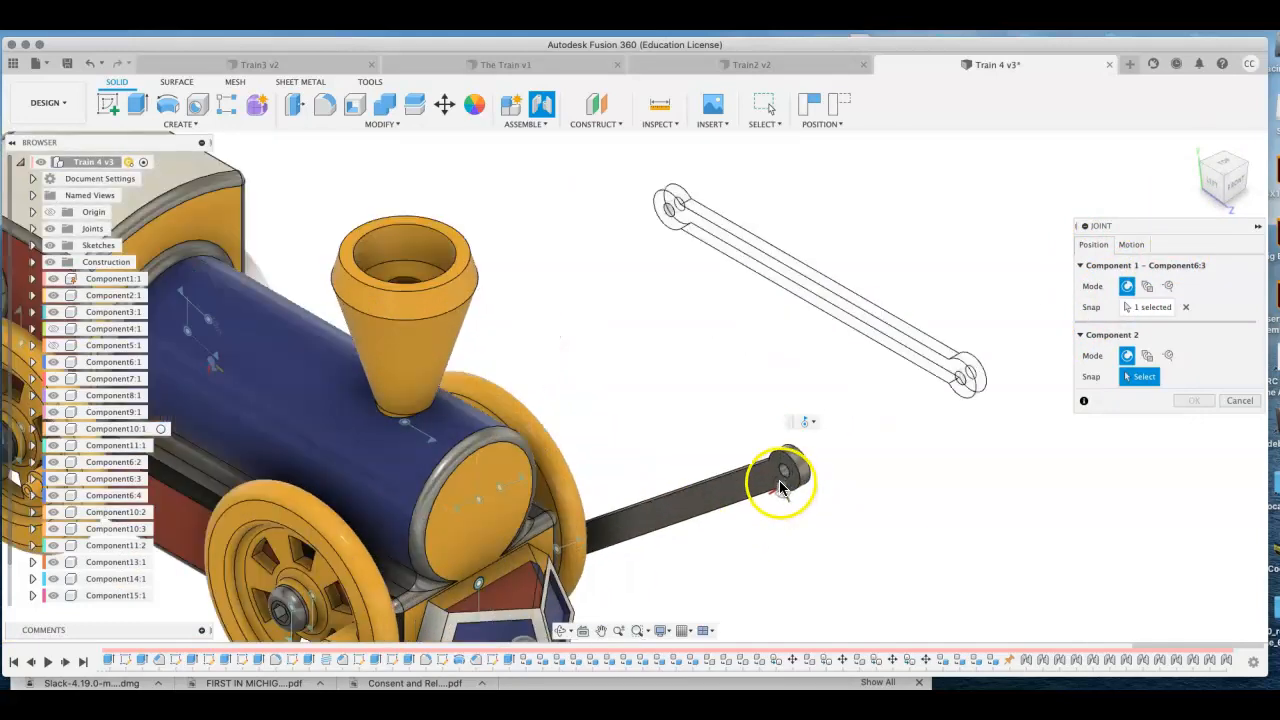
left_click(793, 475)
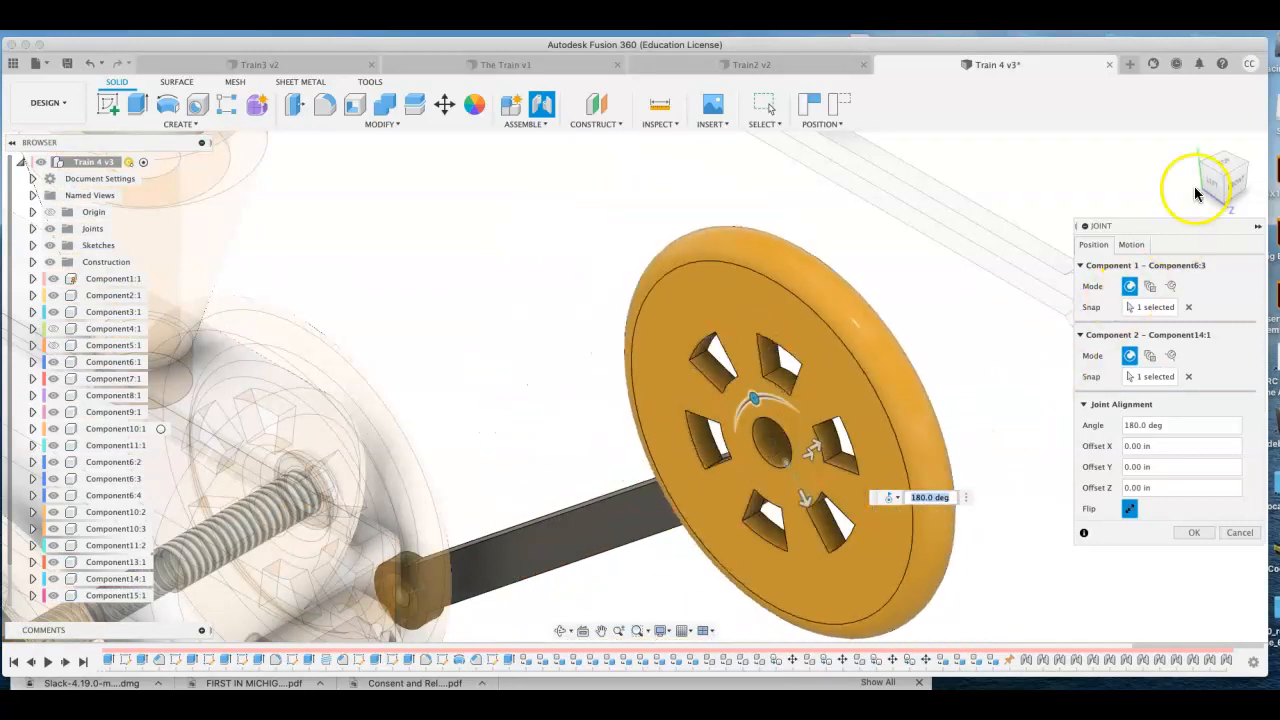
left_click(1243, 175)
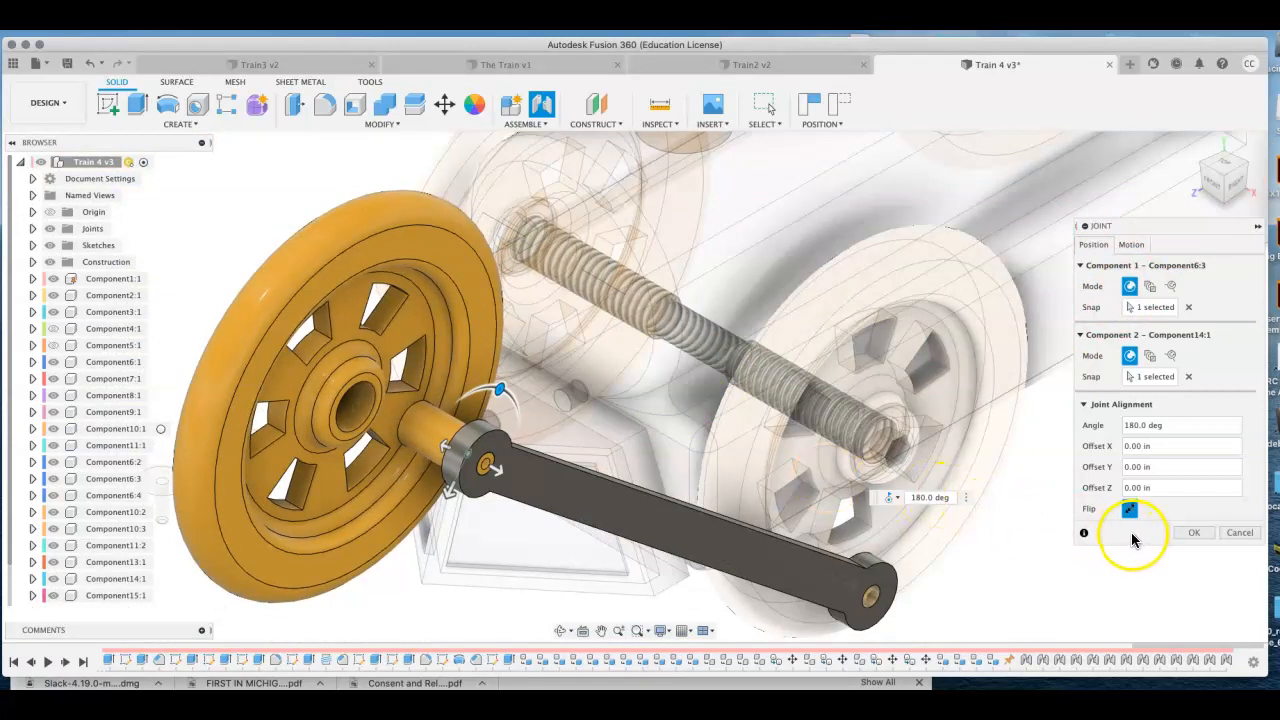
left_click(1192, 533)
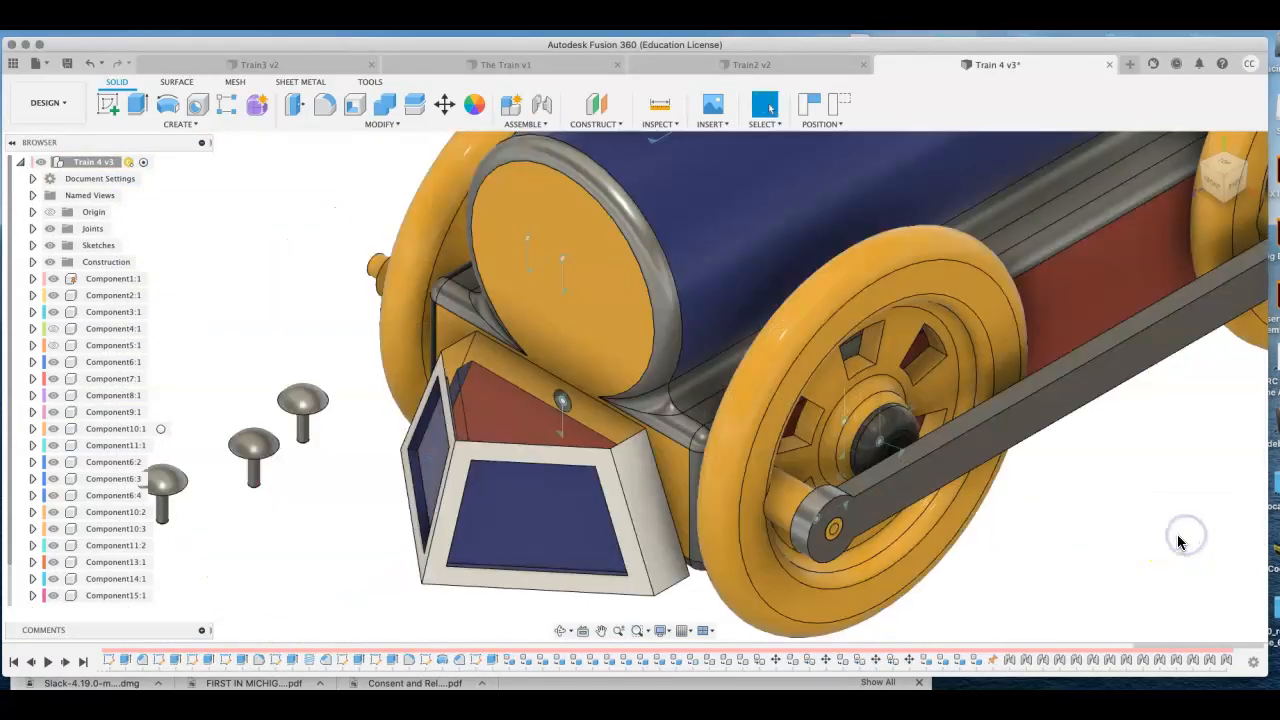
Step: Turn the right wheels to test their linked motion through the connecting rod, and return to the home view
scroll(1048, 456, "down", 8)
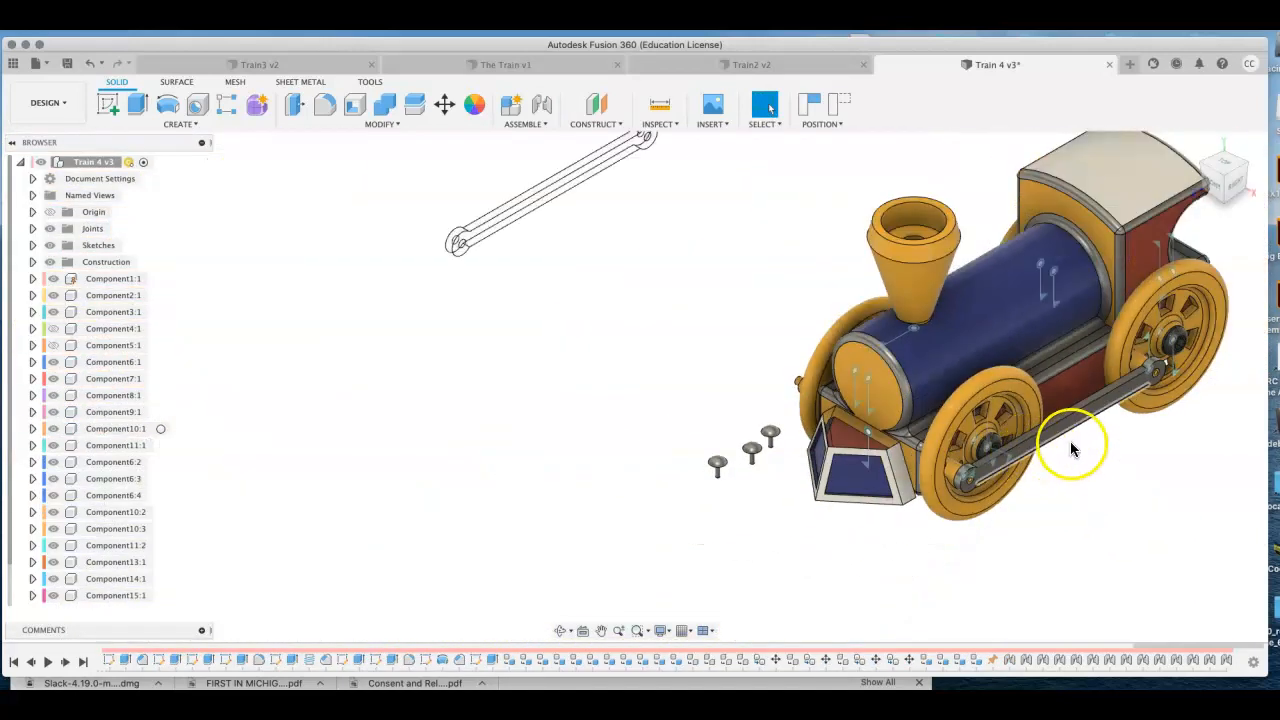
left_click_drag(1120, 402, 1176, 304)
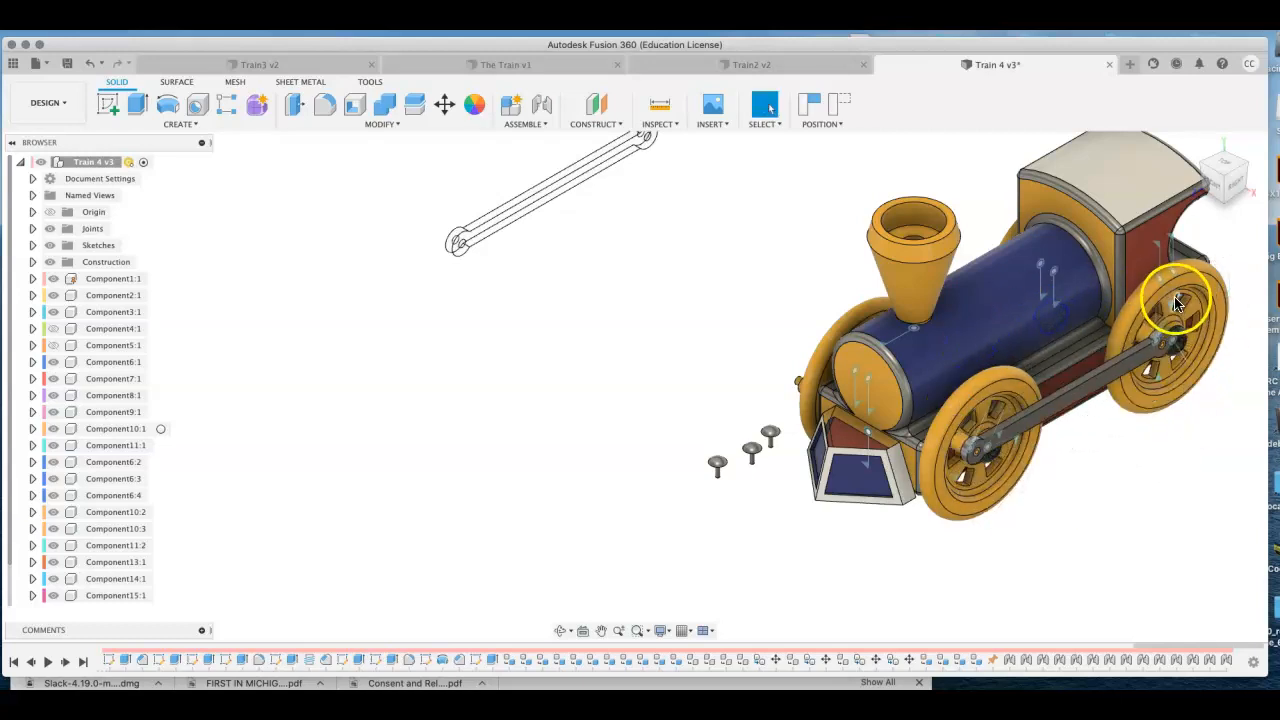
left_click_drag(1167, 348, 1114, 300)
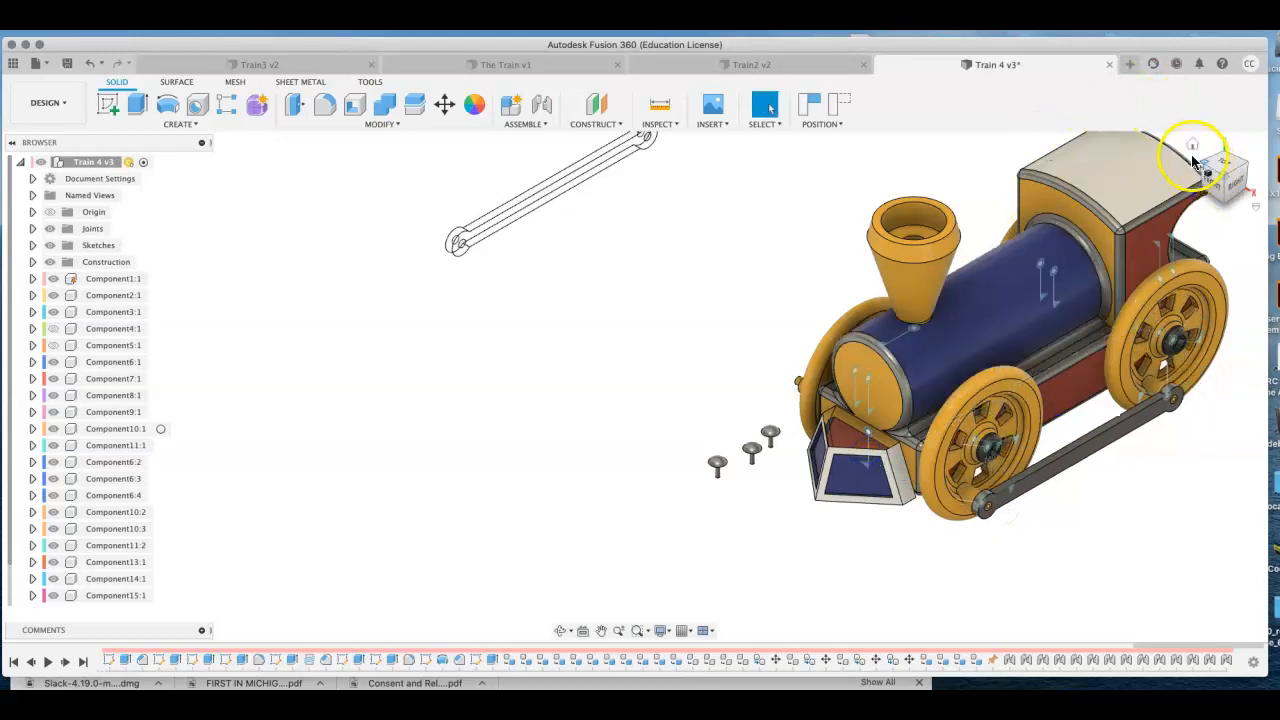
left_click(1192, 146)
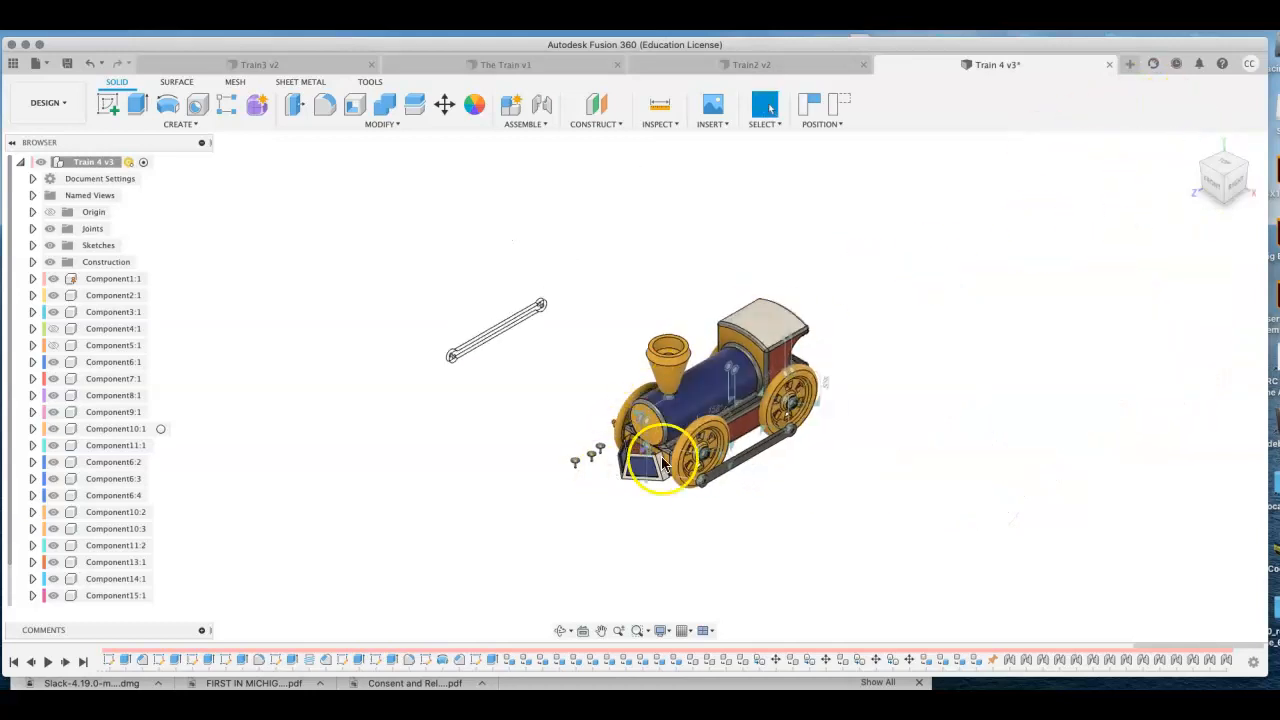
Step: Joint the crank pin hole of the front right wheel Component6:4 to the underside of pin Component11:2's head, and return to the home view
scroll(597, 464, "up", 5)
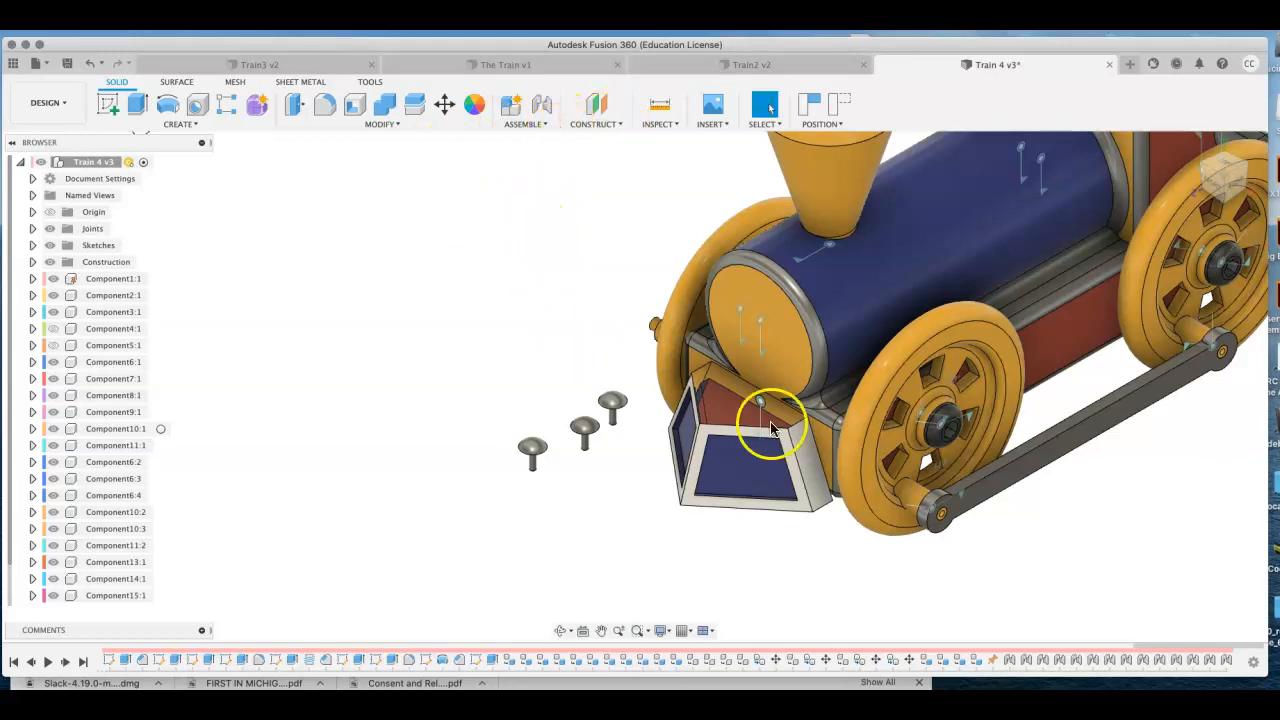
key("j")
scroll(957, 529, "up", 5)
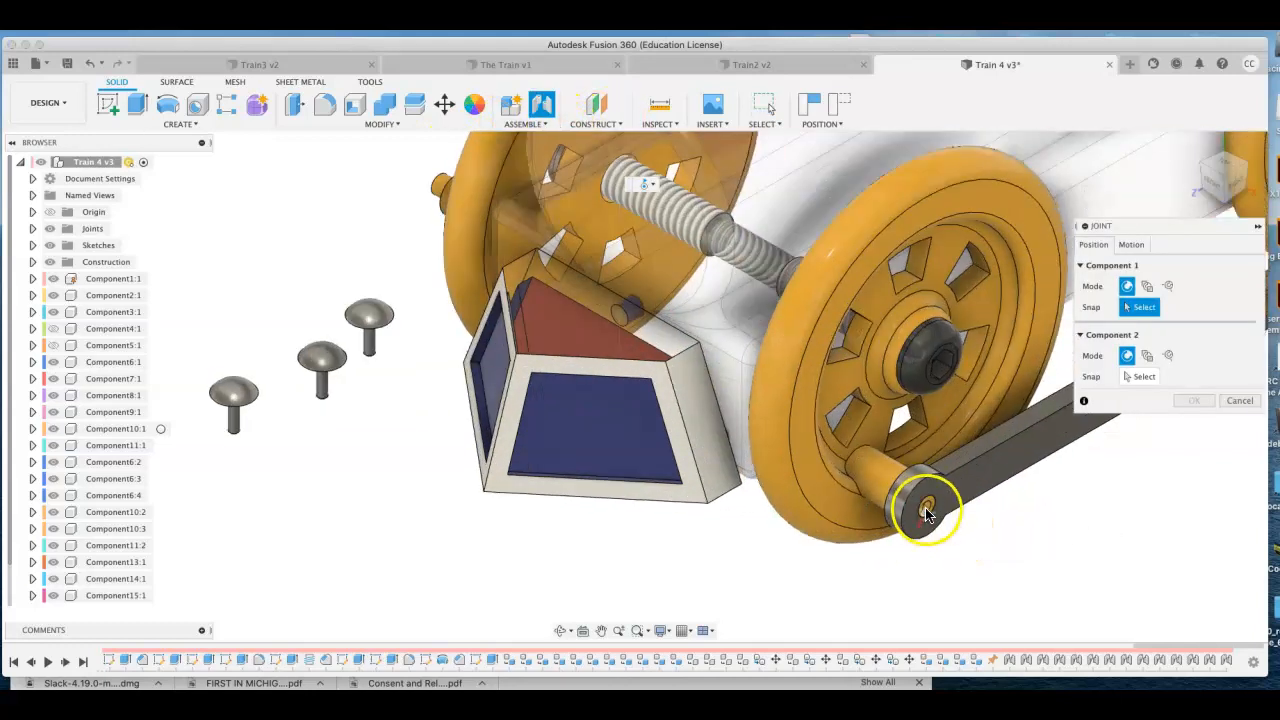
scroll(926, 512, "up", 5)
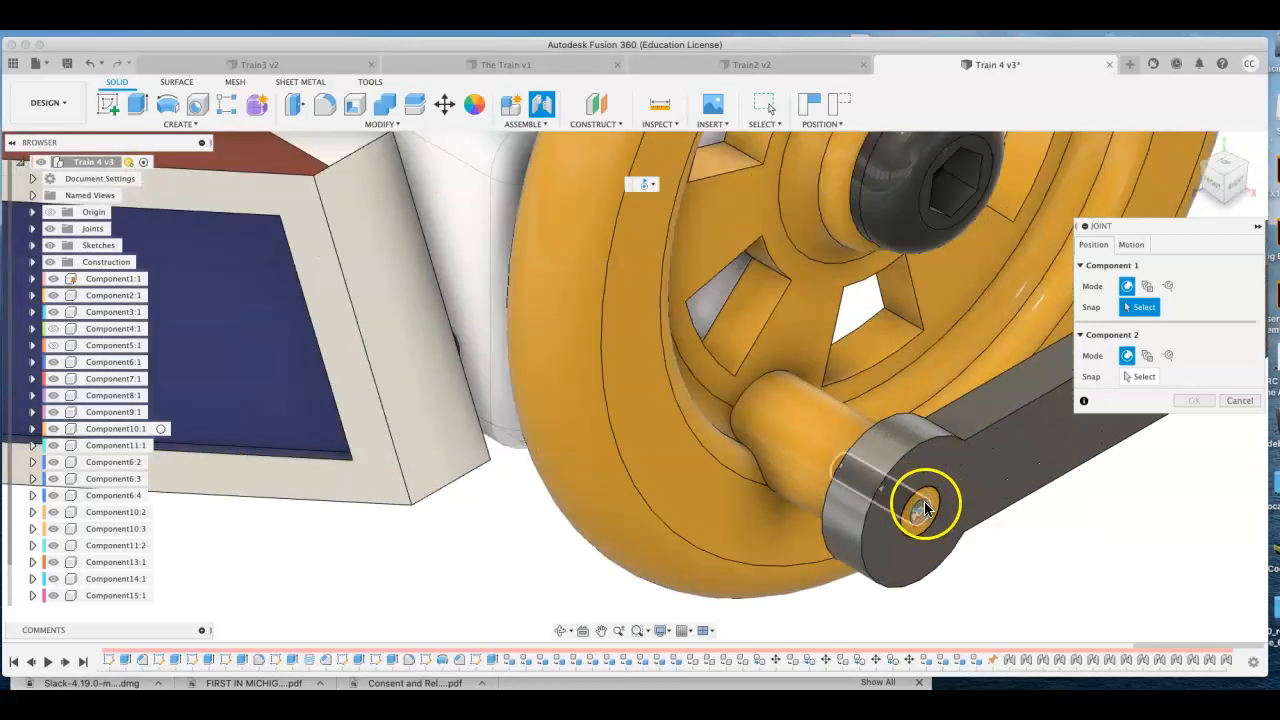
left_click(924, 510)
scroll(924, 512, "down", 10)
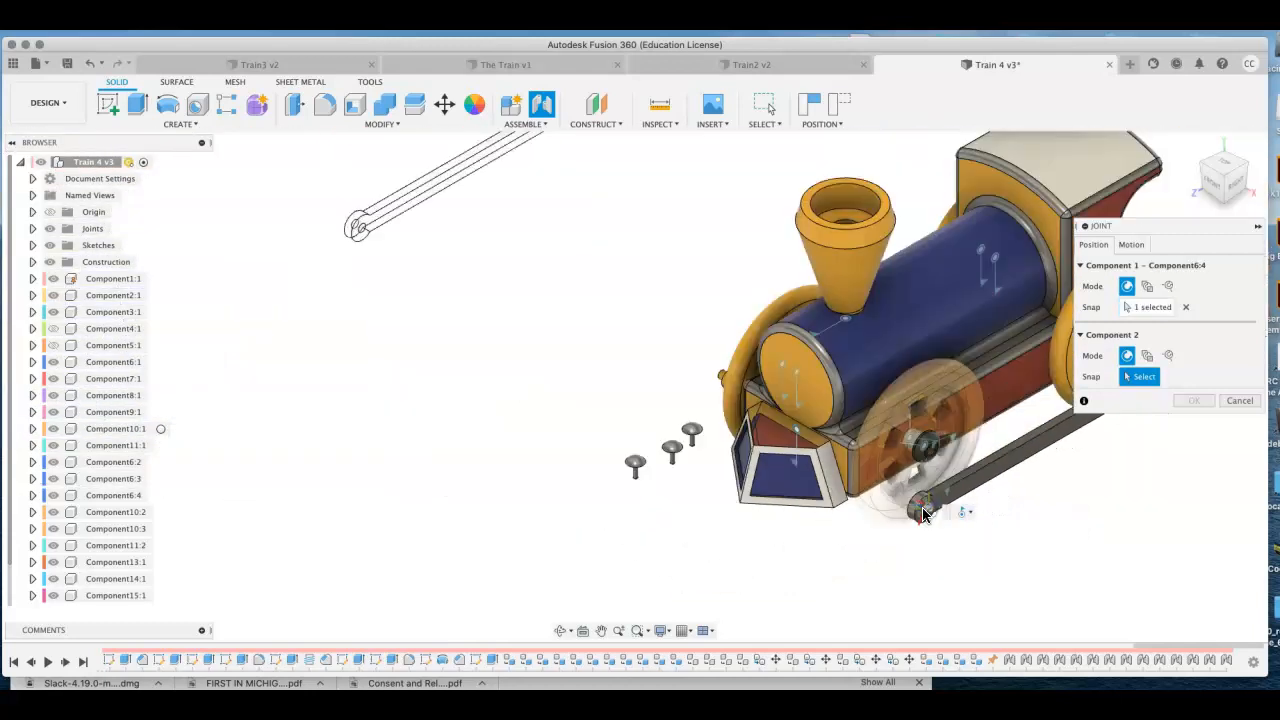
scroll(740, 428, "up", 5)
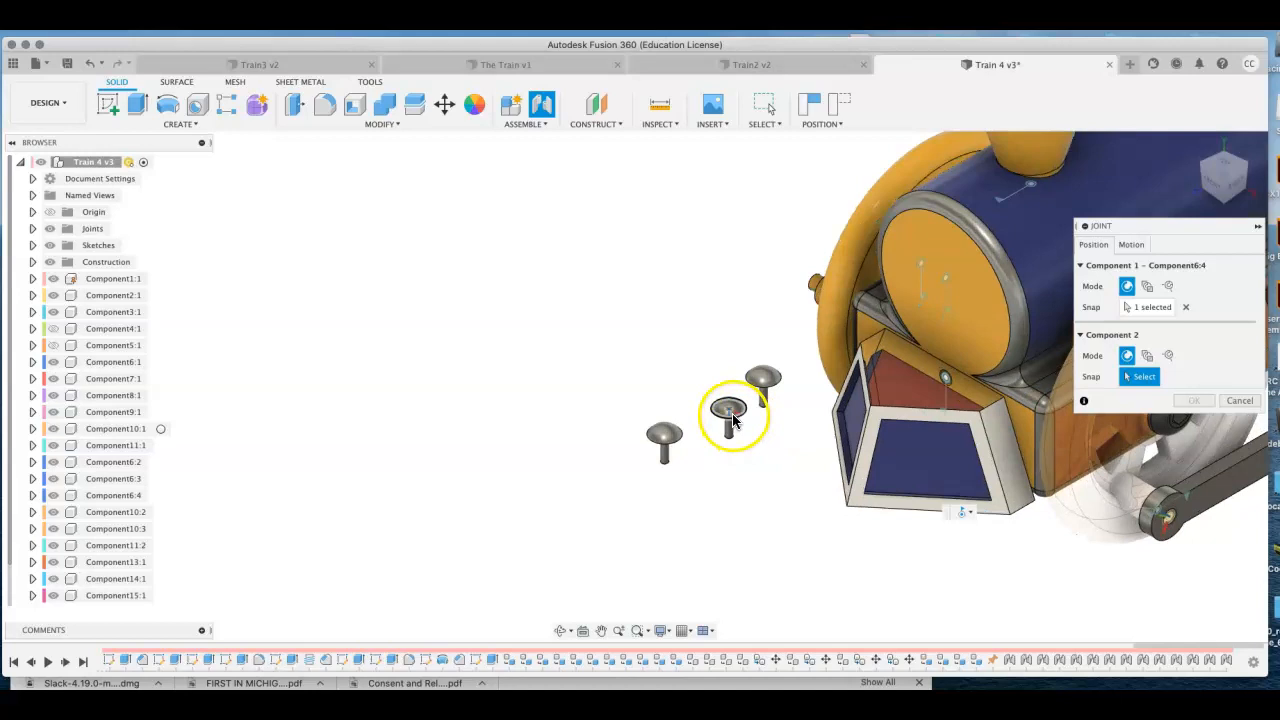
left_click_drag(1230, 185, 737, 610)
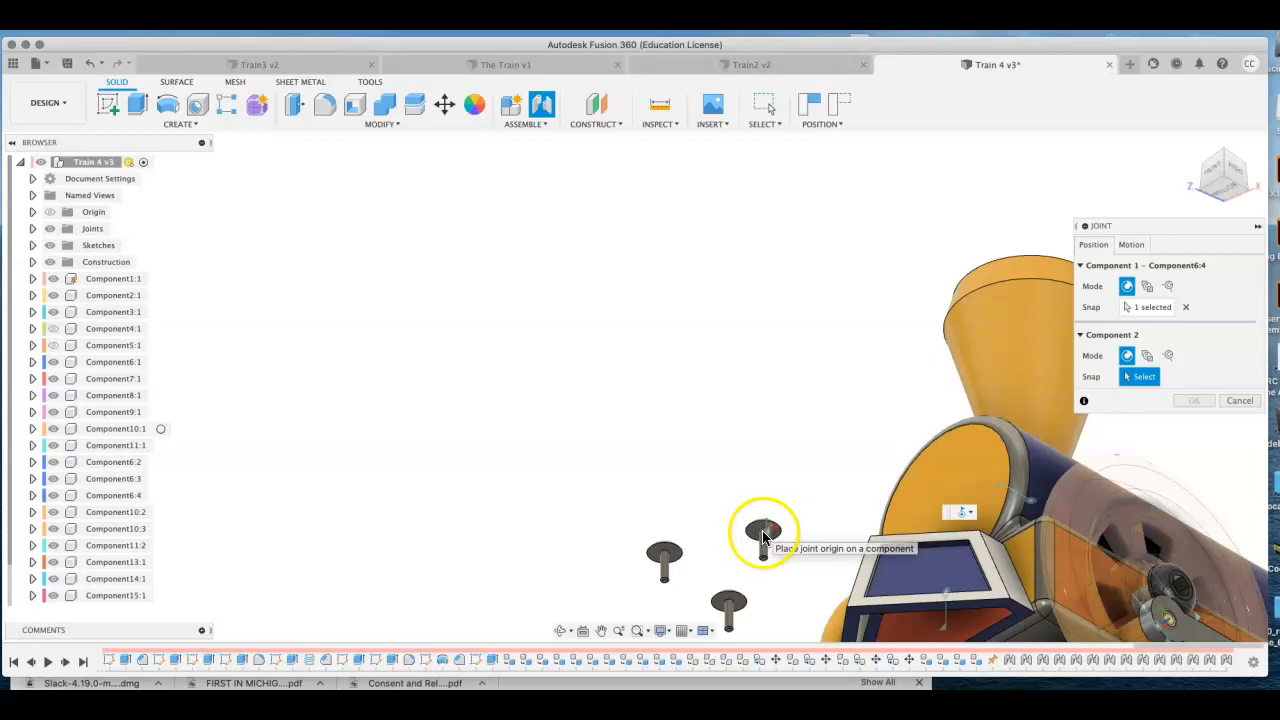
scroll(763, 537, "up", 5)
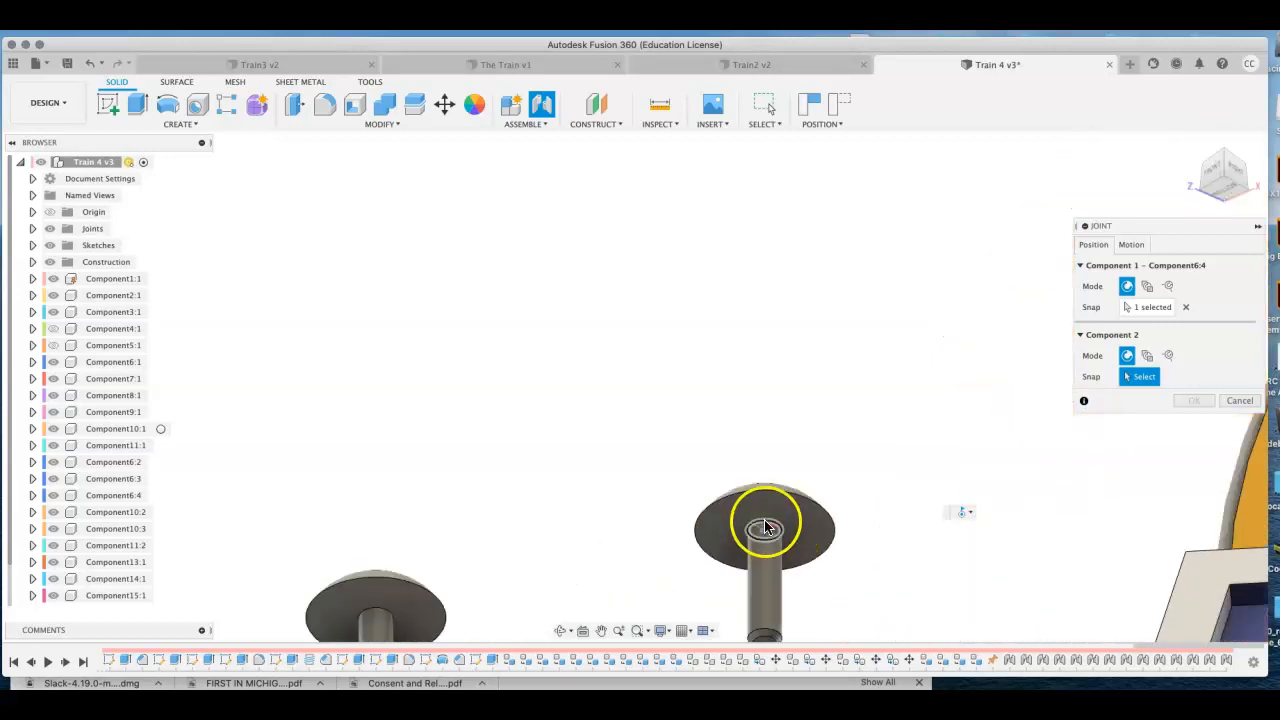
left_click(765, 528)
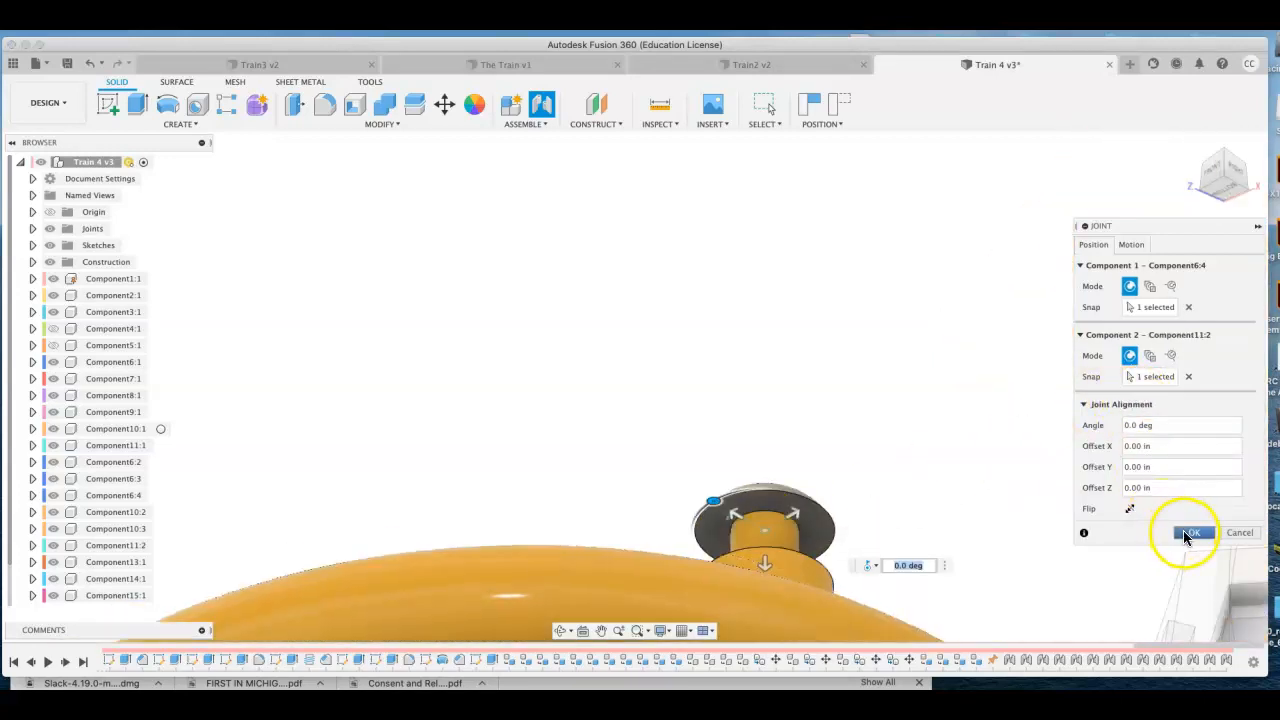
left_click(1190, 533)
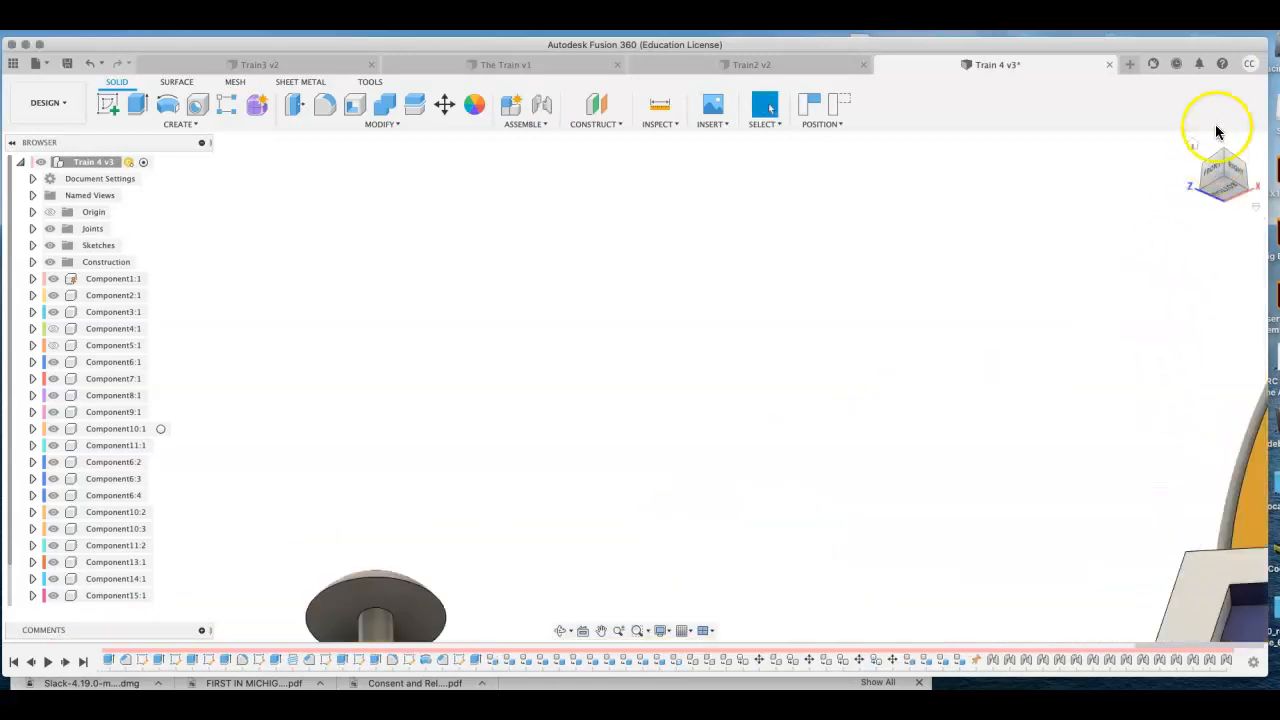
left_click(1193, 146)
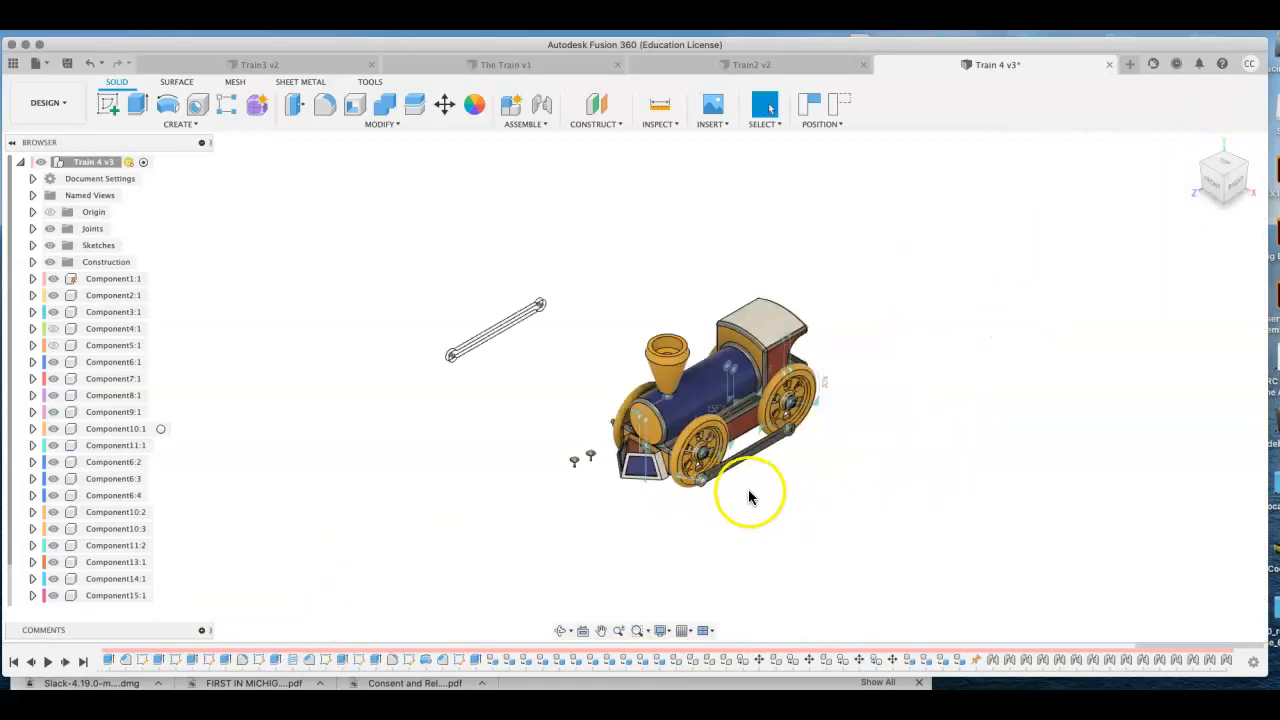
Step: Joint the crank pin hole of the rear right wheel Component6:3 to the underside of pin Component11:1's head, flipped, and return to the home view
scroll(710, 480, "up", 10)
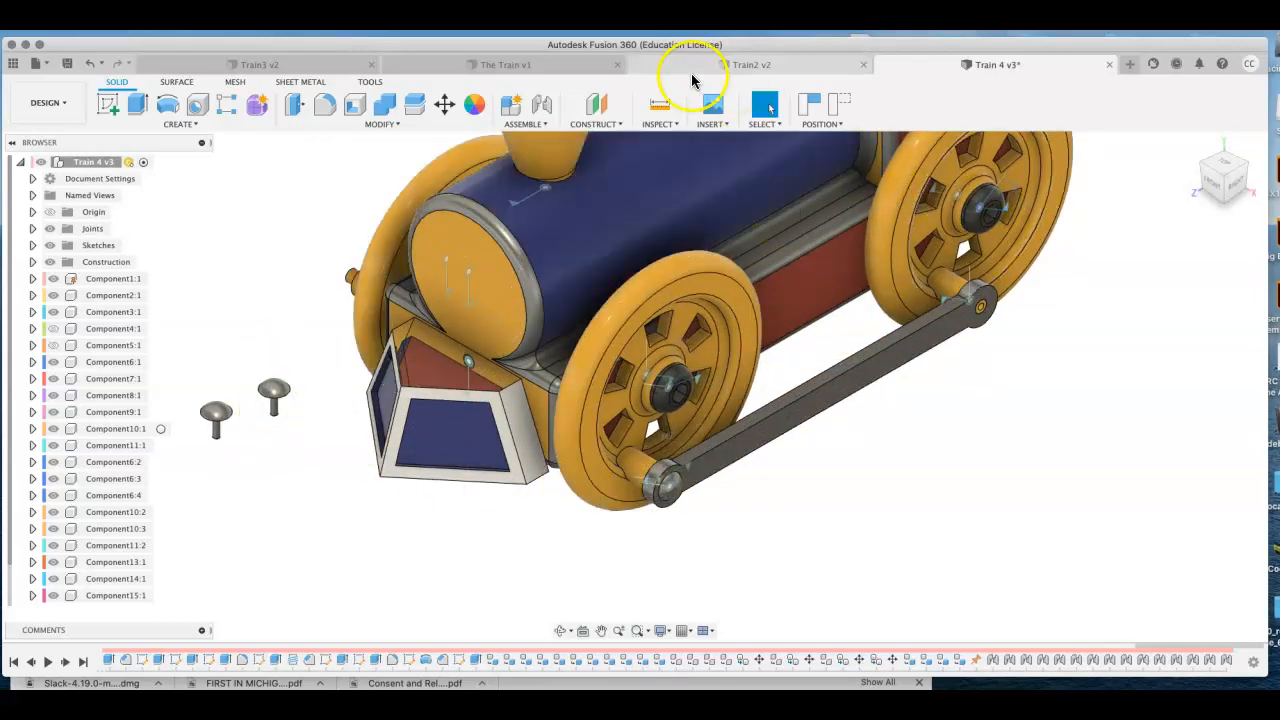
key("j")
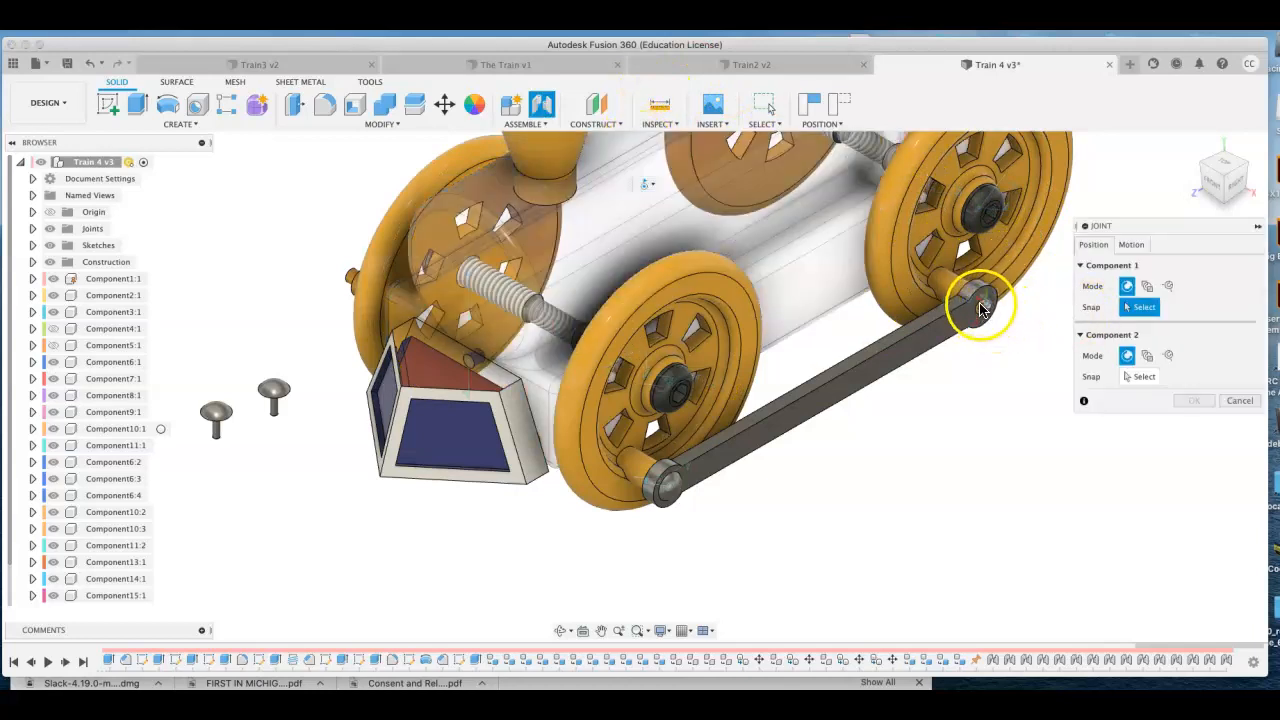
scroll(981, 307, "up", 6)
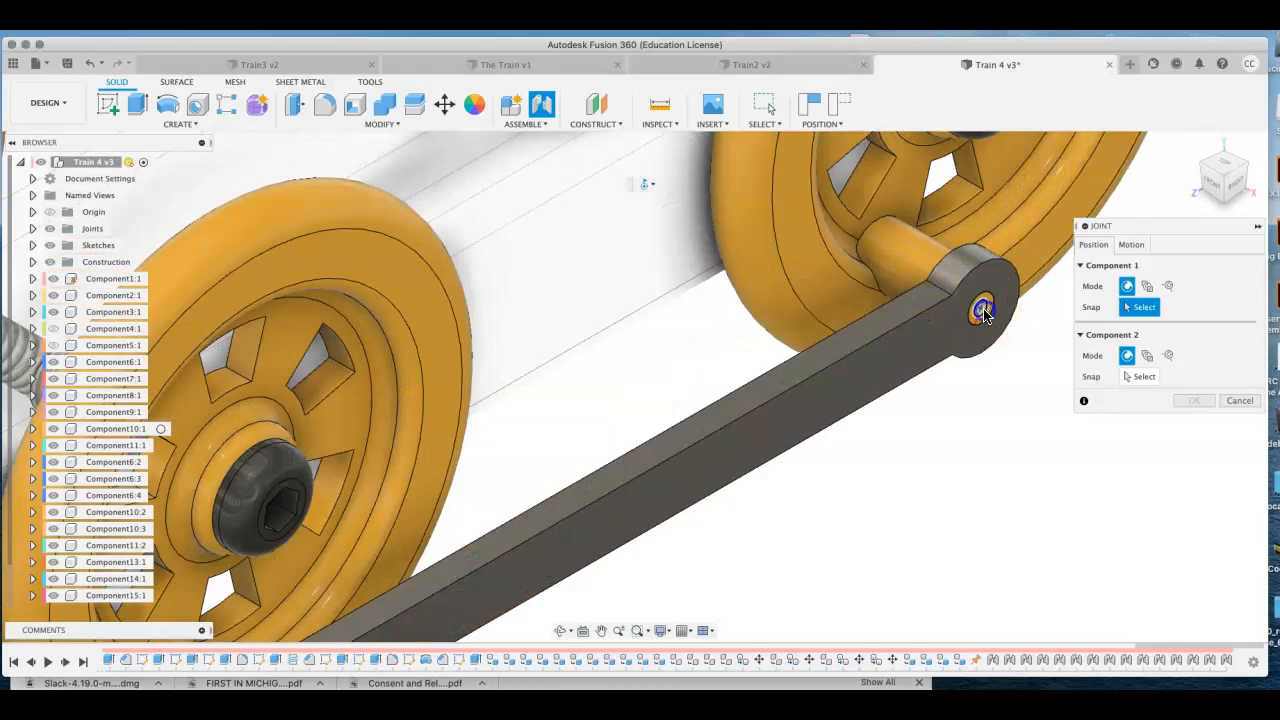
left_click(983, 313)
scroll(720, 358, "down", 10)
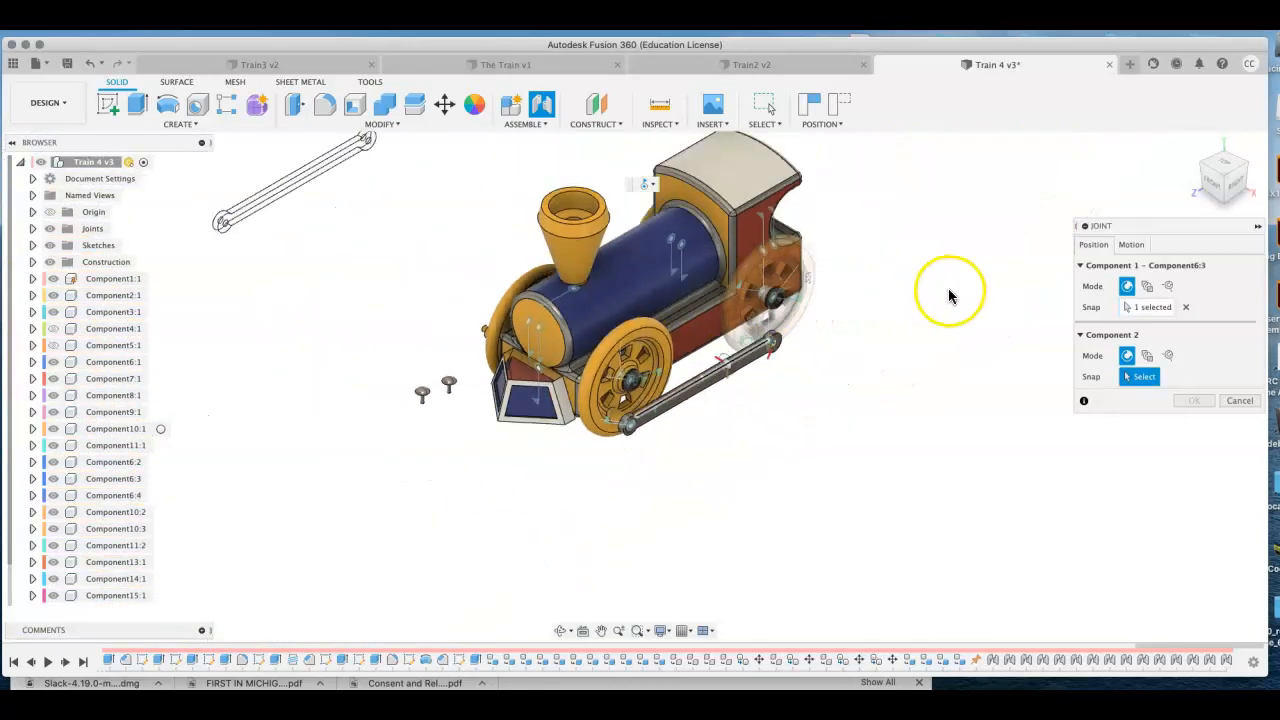
scroll(950, 295, "down", 2)
left_click_drag(1226, 207, 572, 465)
scroll(566, 444, "up", 10)
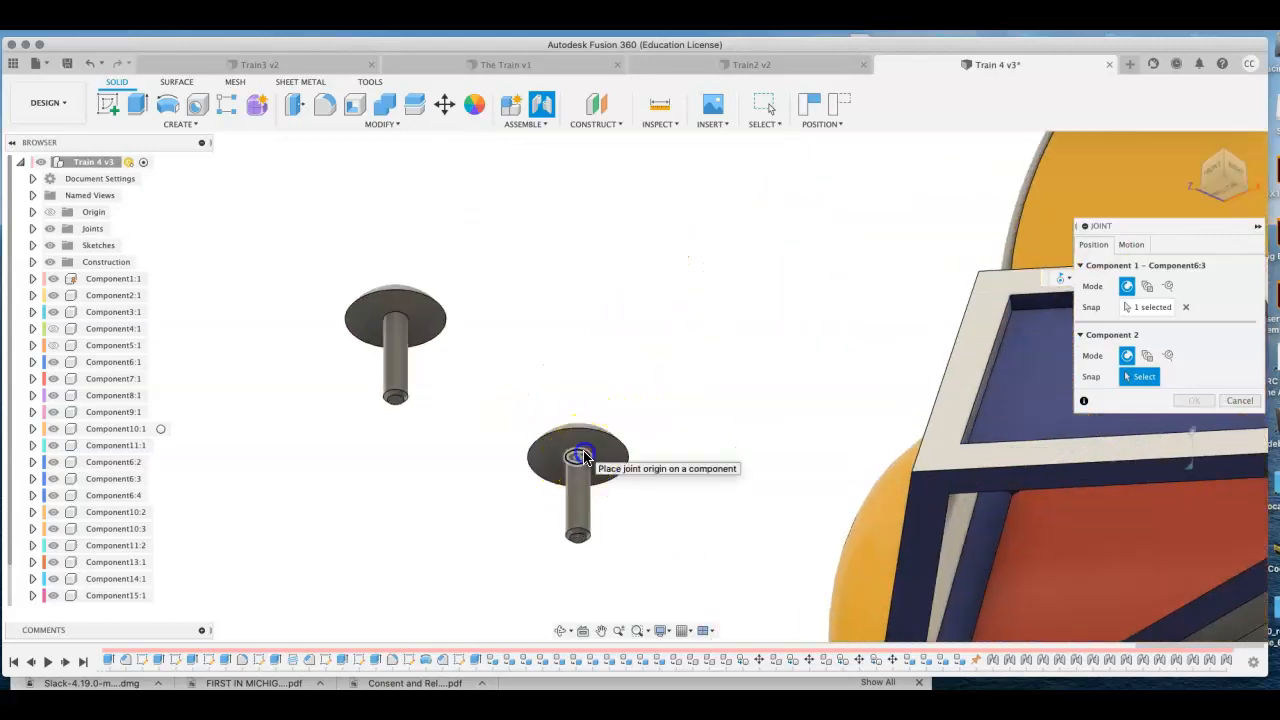
left_click(576, 452)
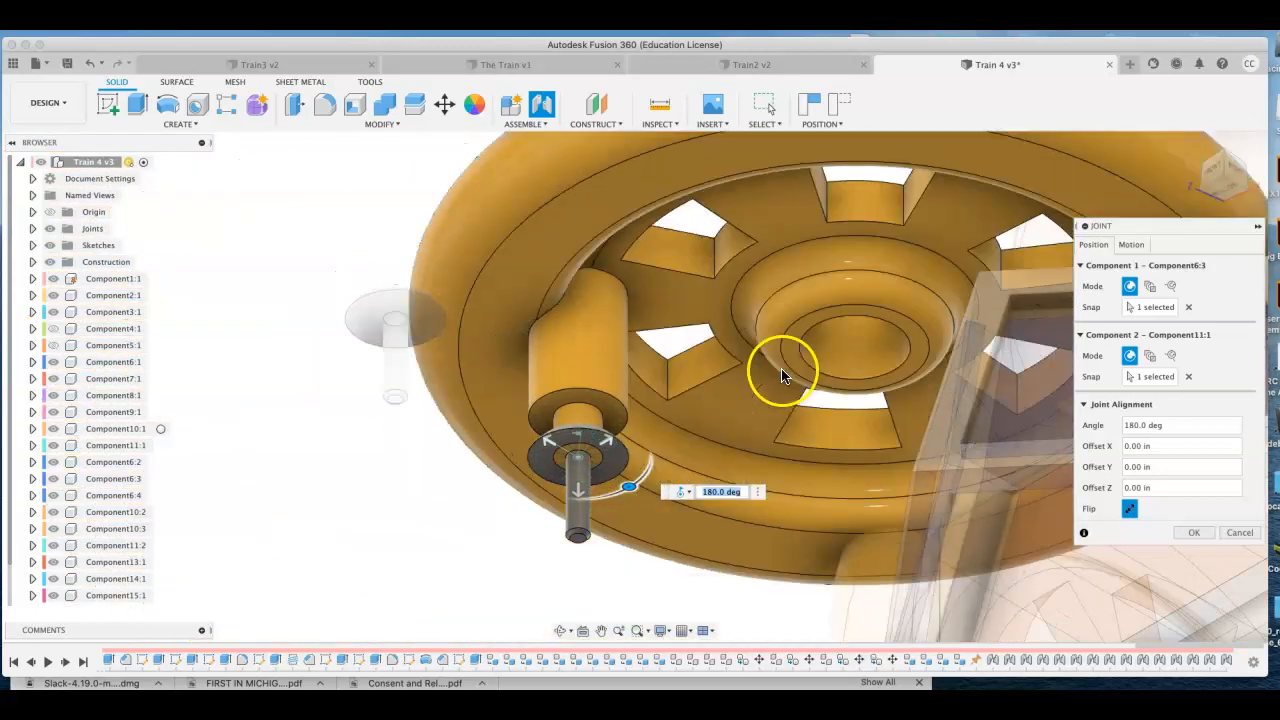
left_click(1130, 511)
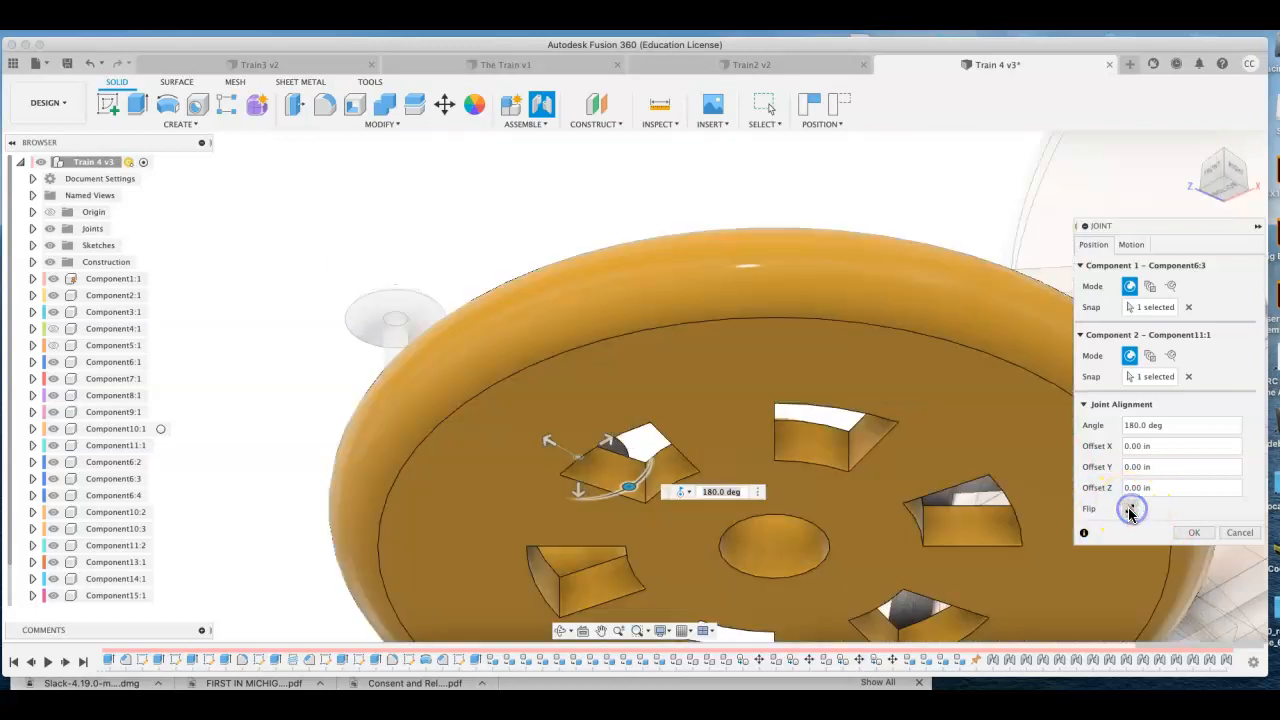
left_click(1192, 534)
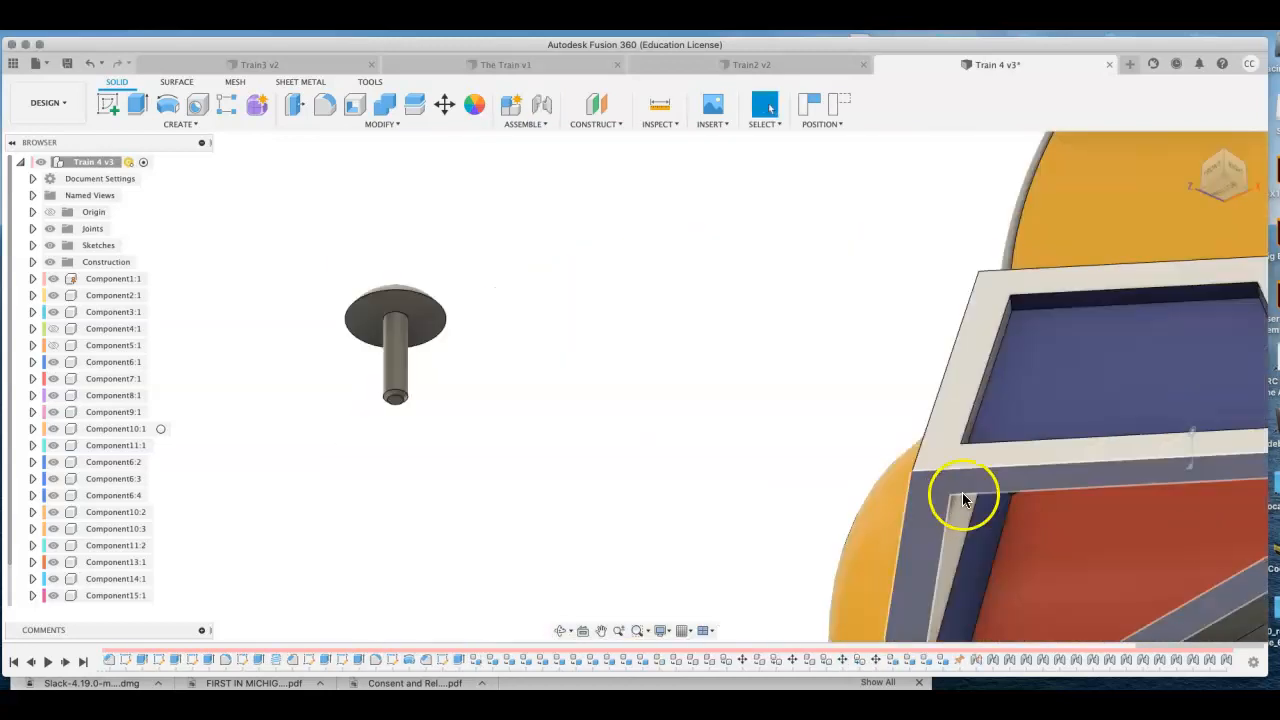
scroll(968, 488, "up", 3)
scroll(968, 488, "down", 6)
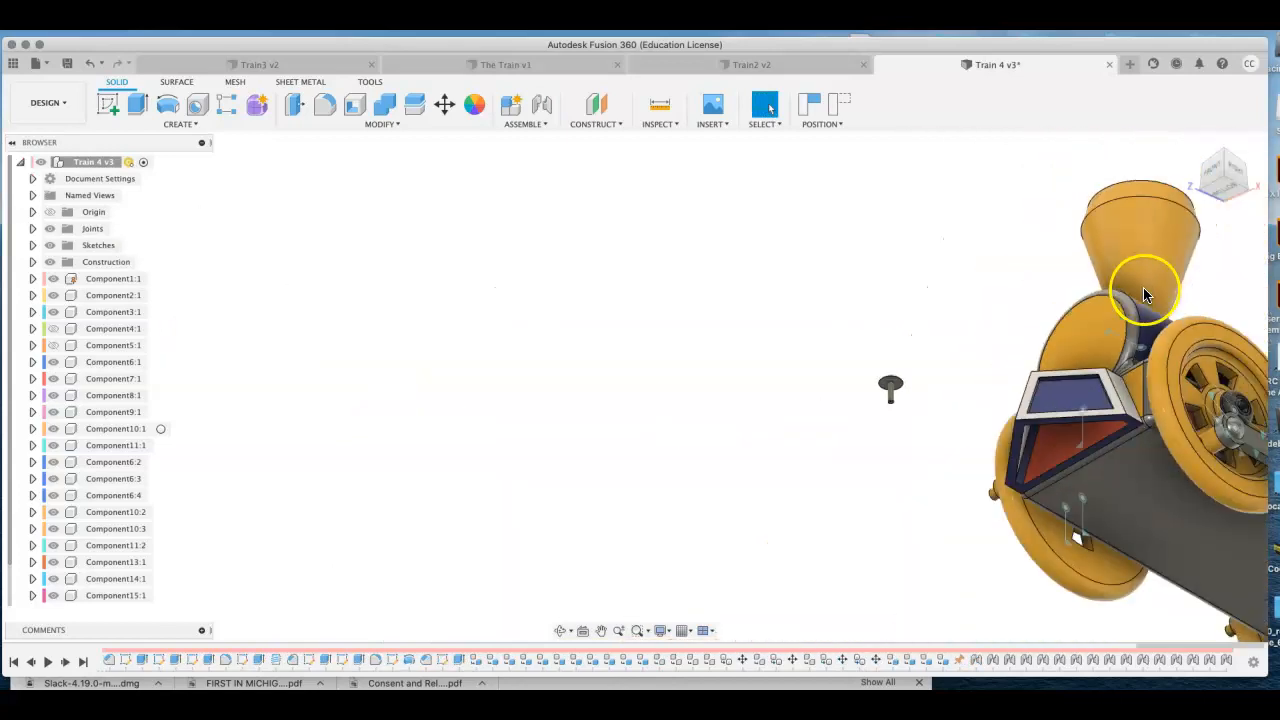
left_click(1197, 149)
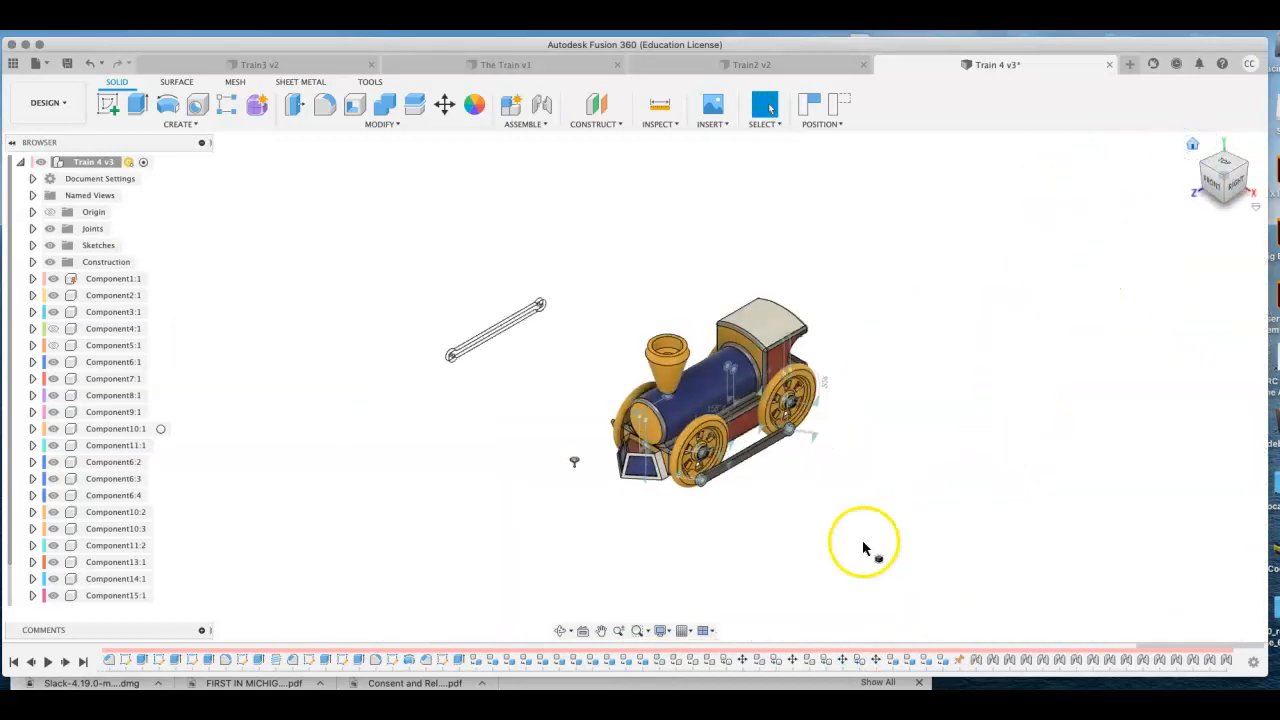
Step: Inspect the pin in the rear right wheel's crank, and move the connecting rod slightly to test the linkage
scroll(790, 440, "up", 5)
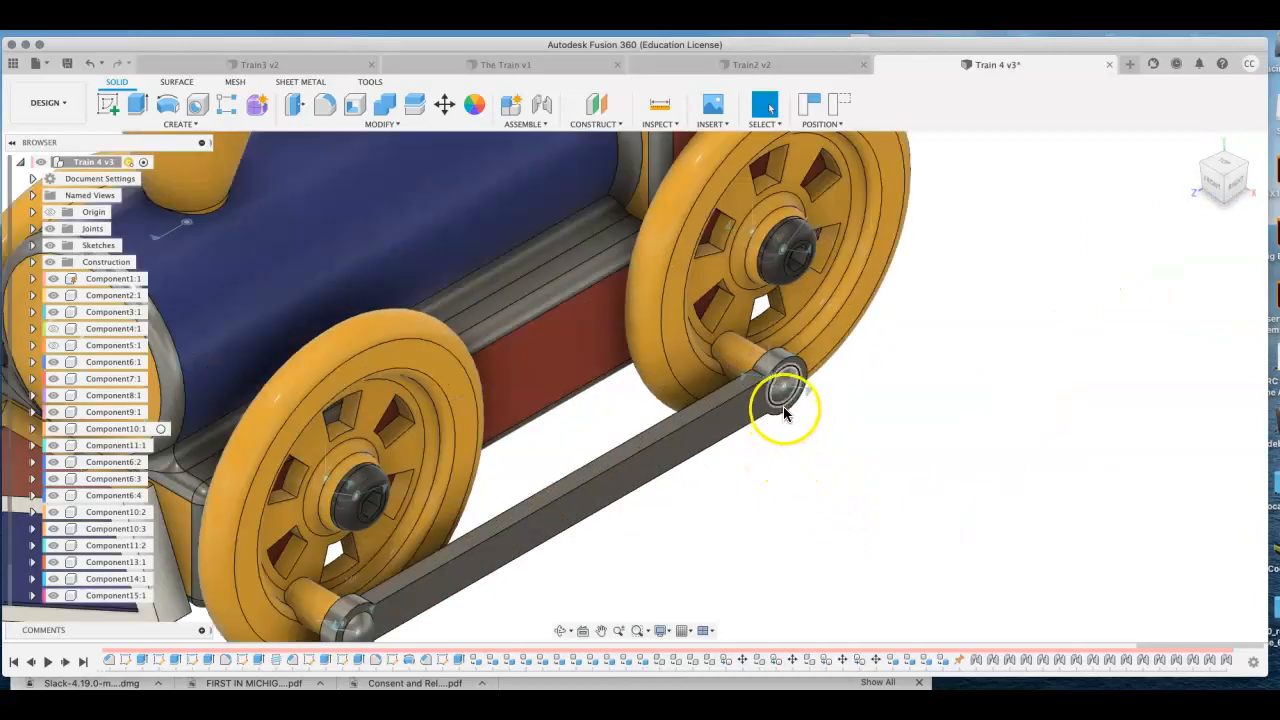
scroll(748, 493, "down", 5)
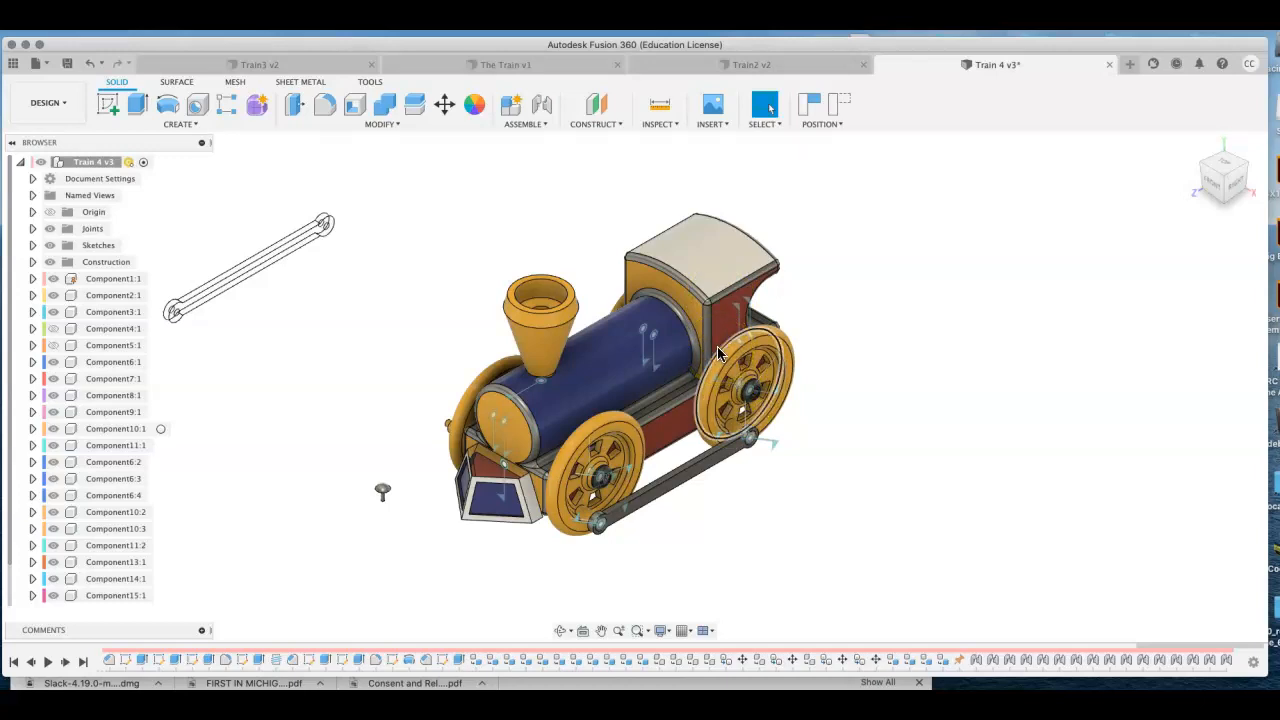
left_click_drag(705, 470, 660, 502)
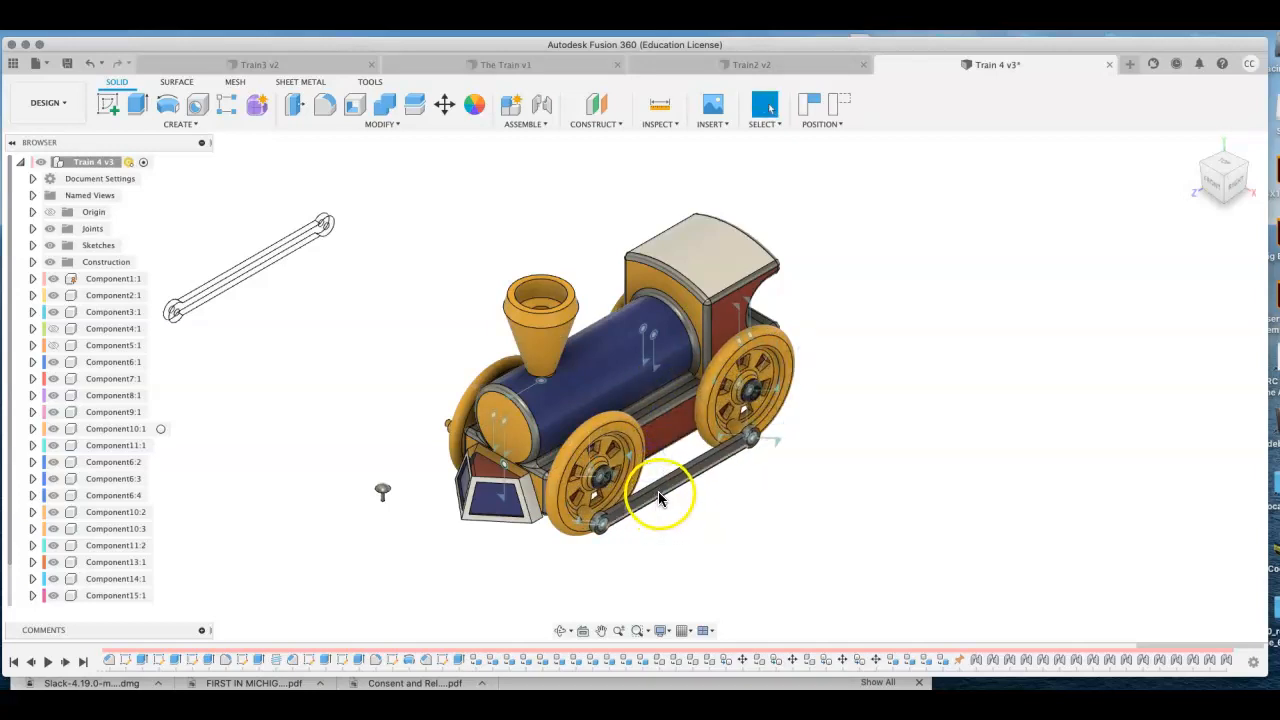
Step: Temporarily ground connecting rod Component14:1 with the current position captured to test whether it moves, and unground it
right_click(95, 582)
left_click(126, 179)
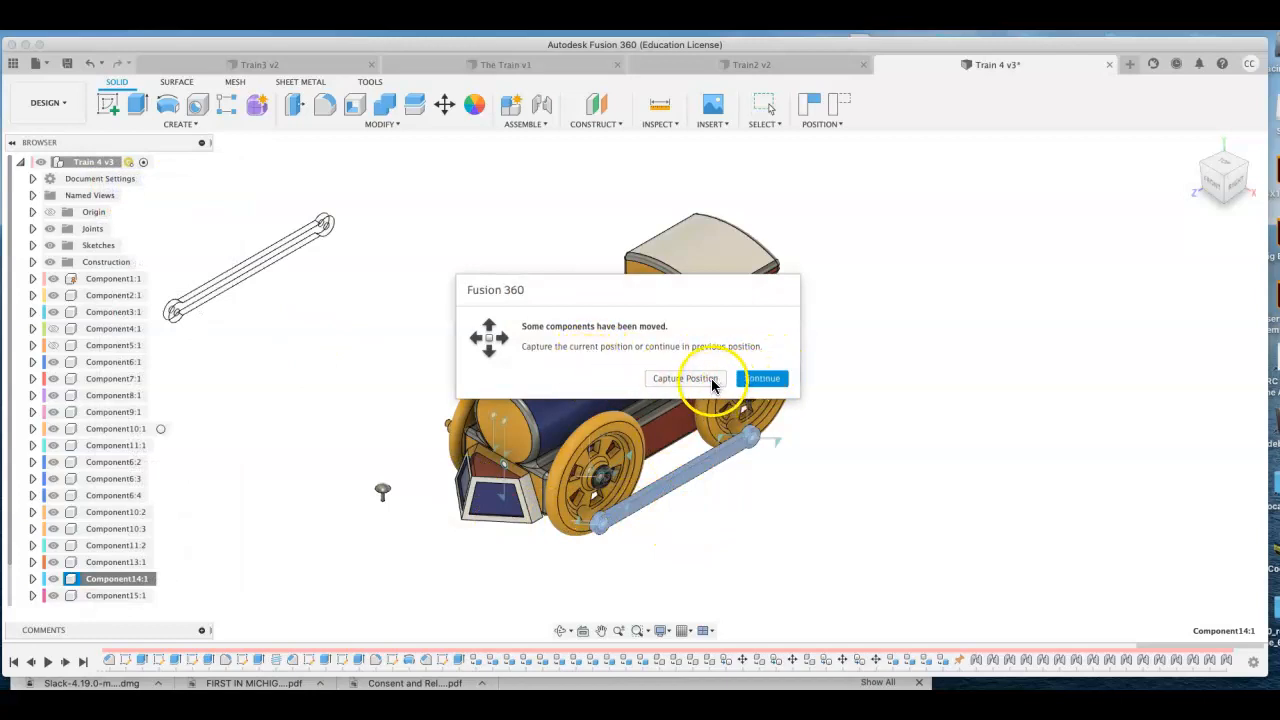
left_click(712, 381)
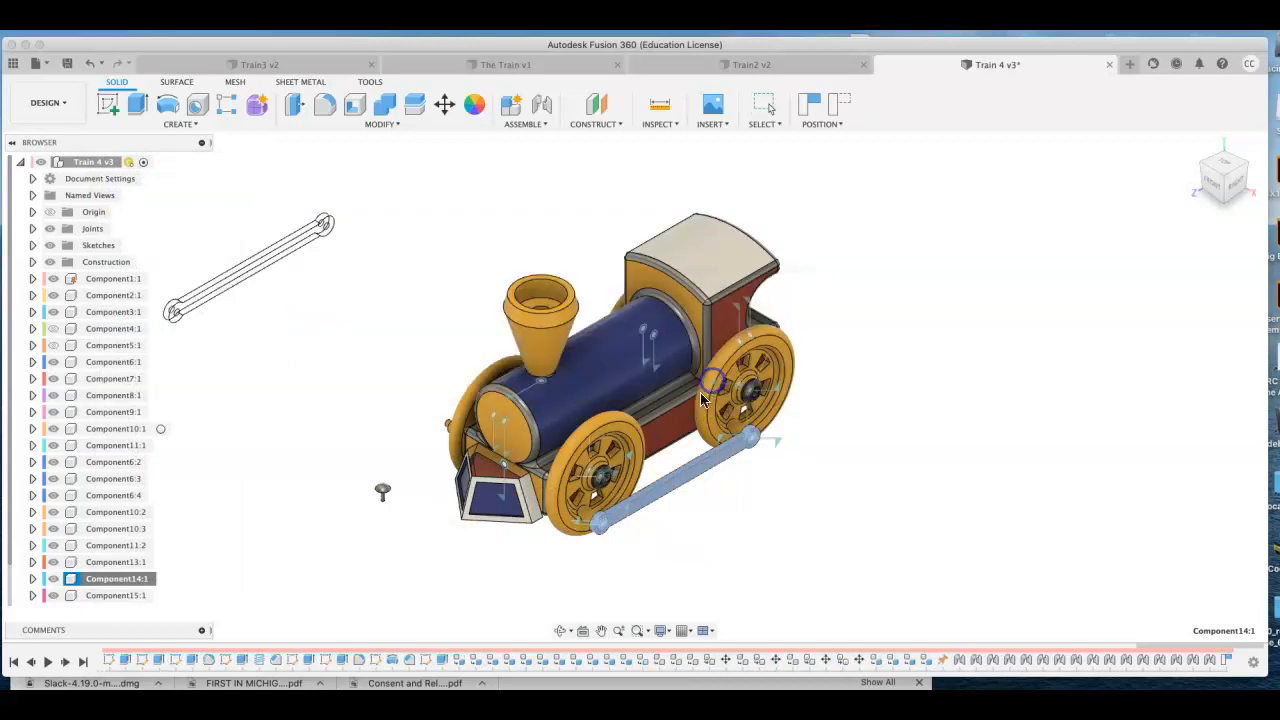
left_click(674, 481)
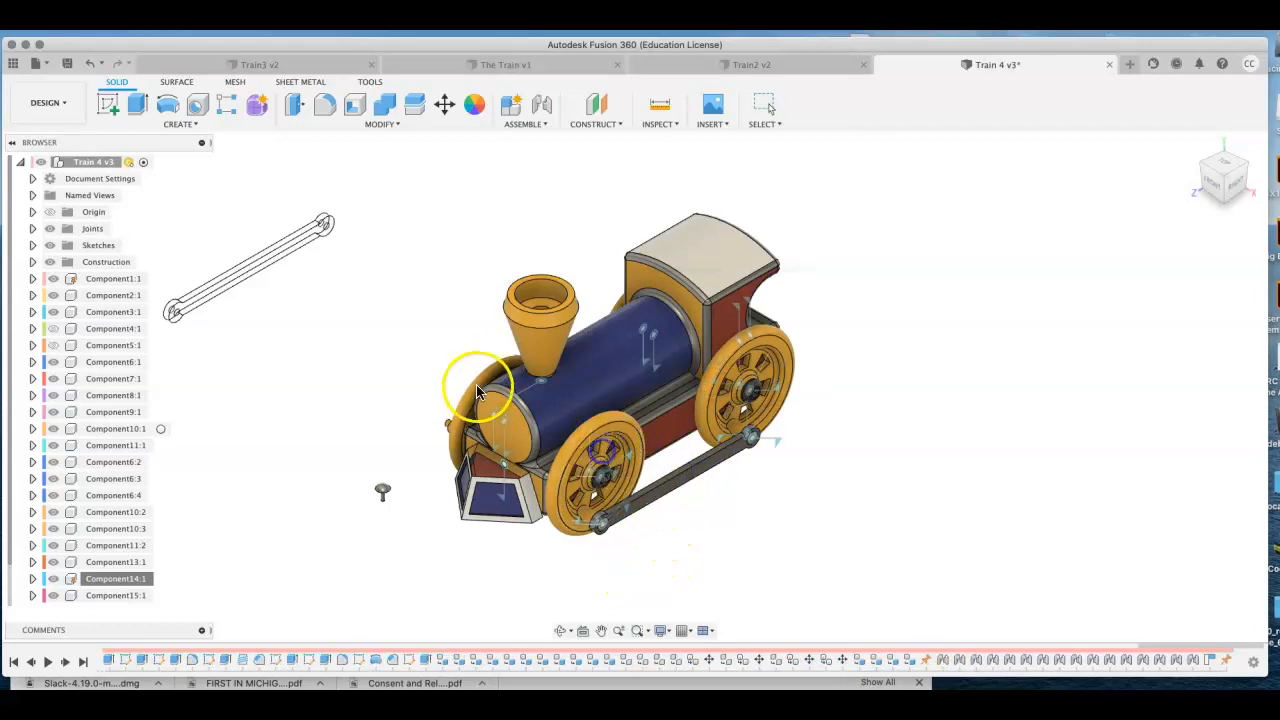
left_click_drag(601, 494, 633, 494)
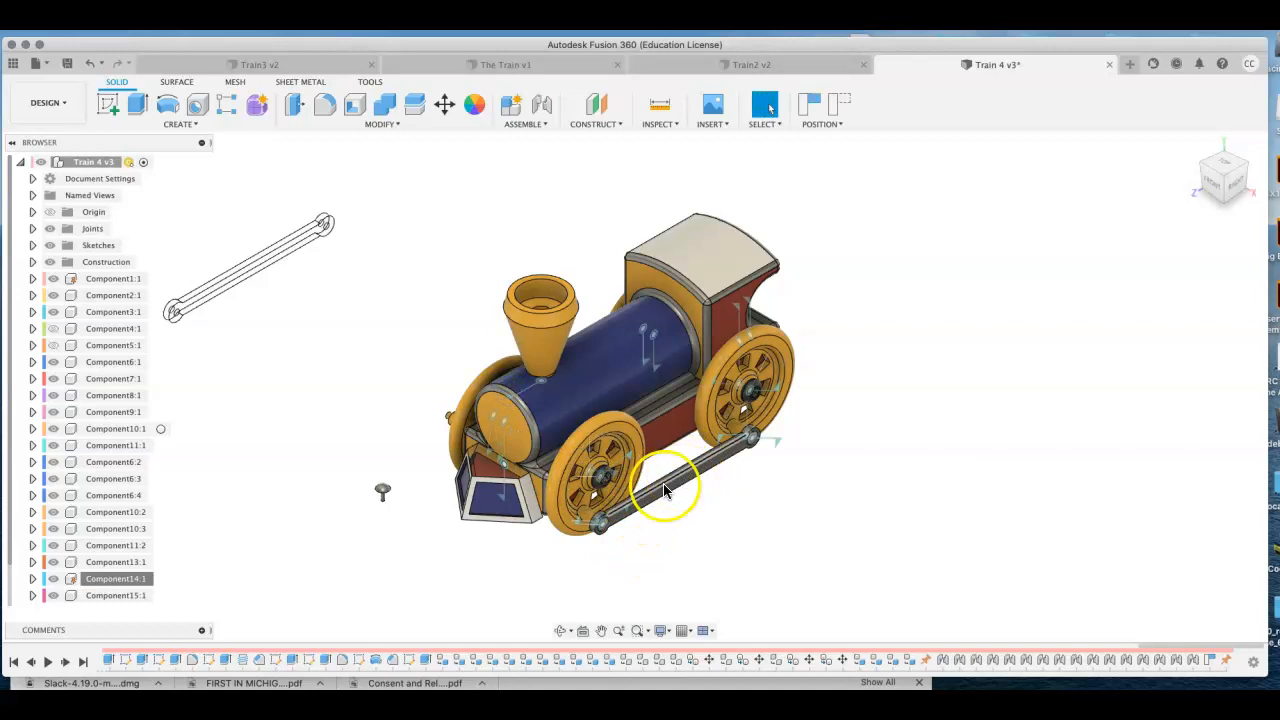
right_click(113, 582)
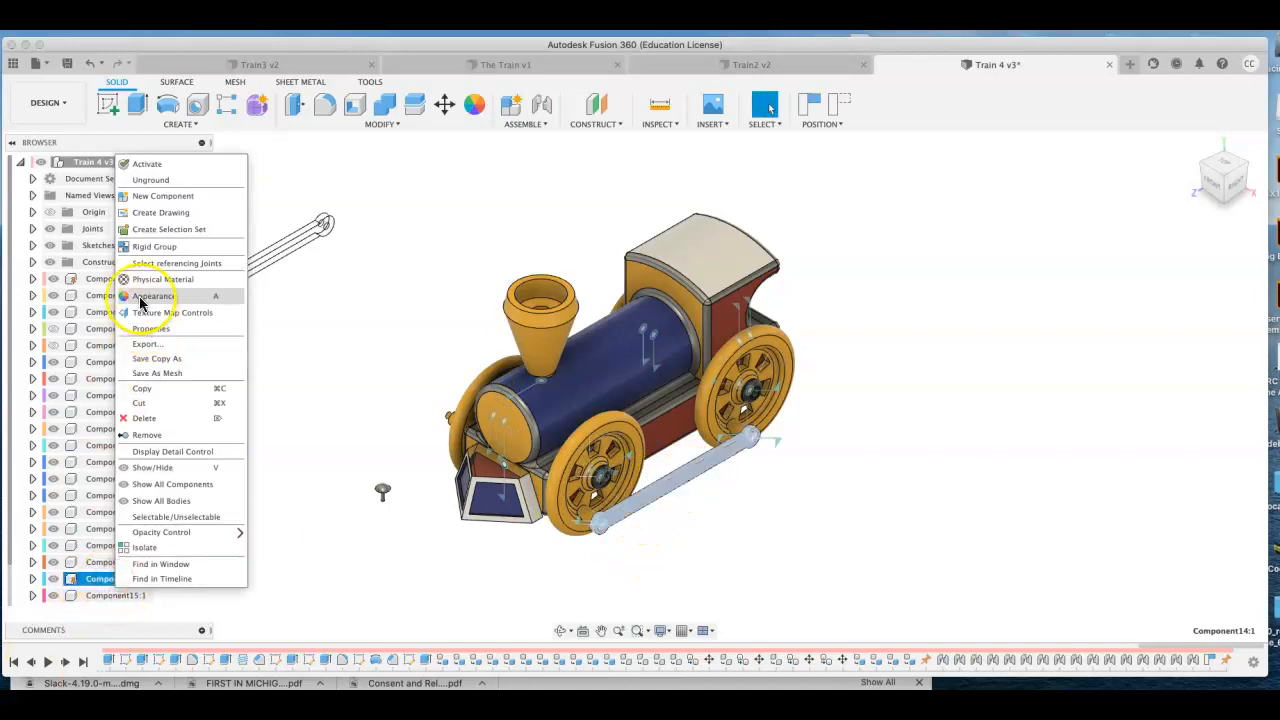
left_click(137, 180)
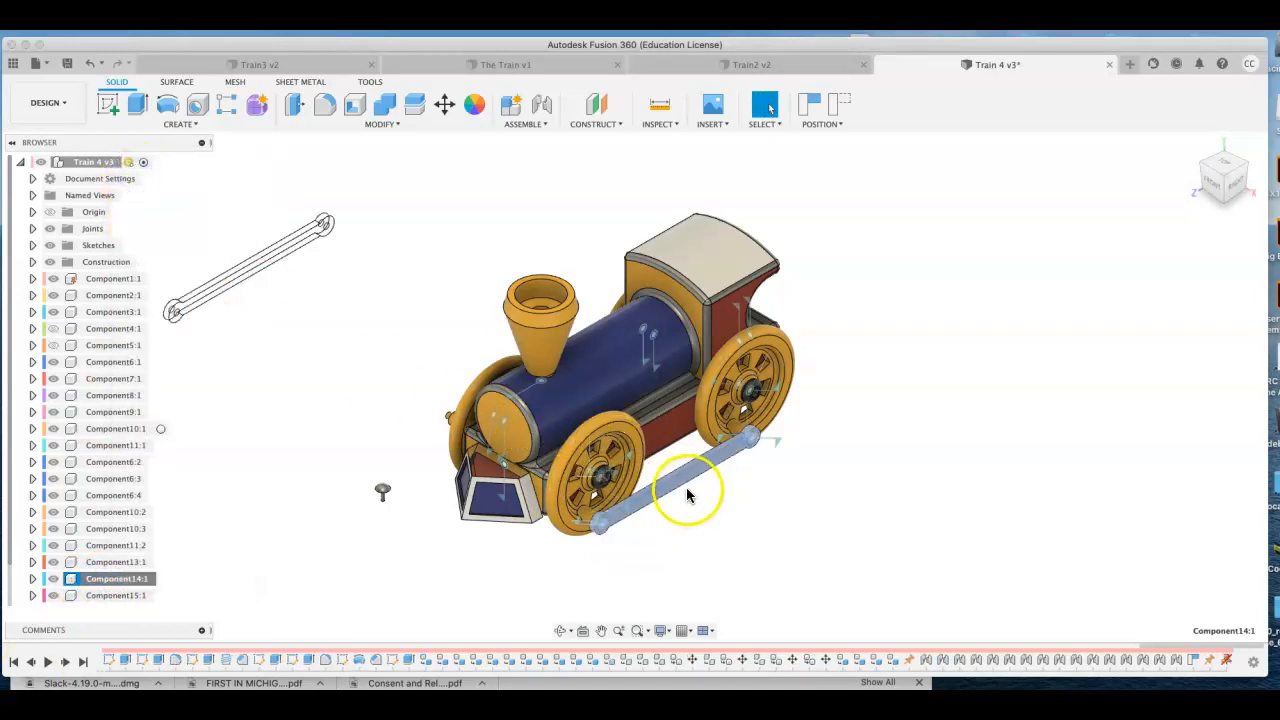
Step: Move connecting rod Component14:1 upward and forward so both right wheels turn with it, and return to the home view
left_click_drag(683, 485, 592, 448)
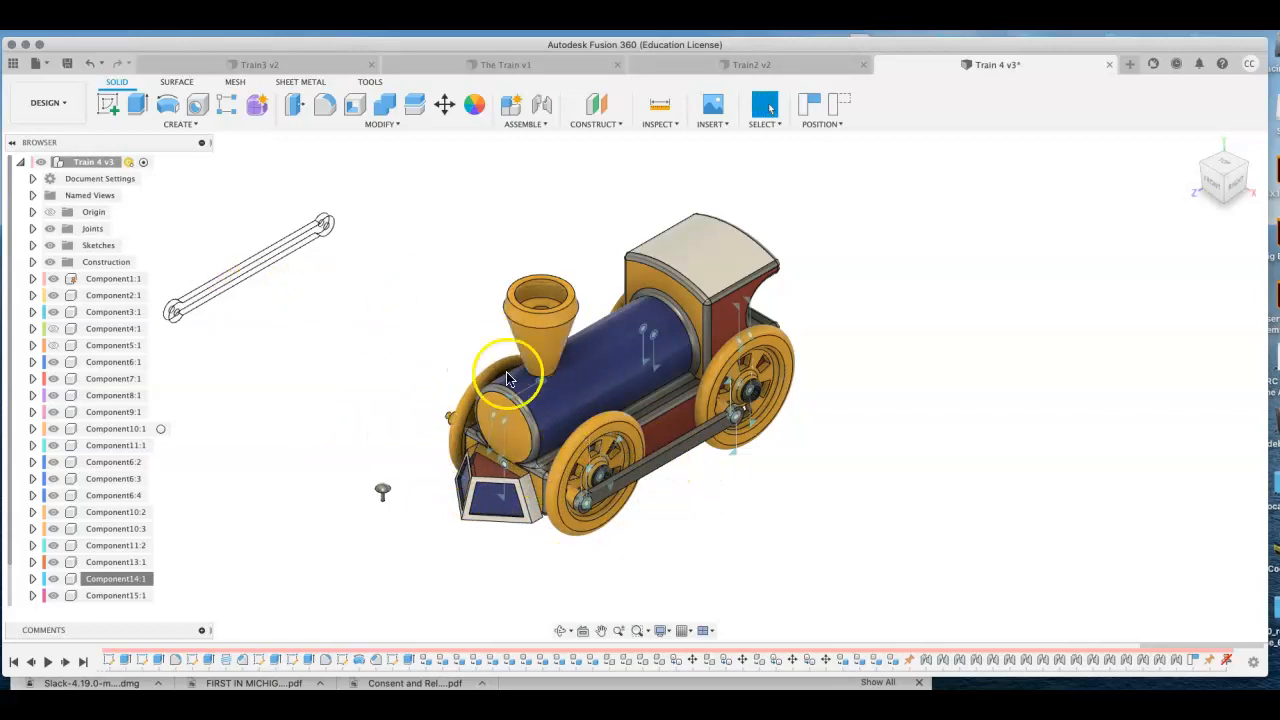
scroll(645, 412, "down", 5)
scroll(650, 407, "up", 6)
scroll(647, 405, "up", 4)
scroll(645, 405, "down", 5)
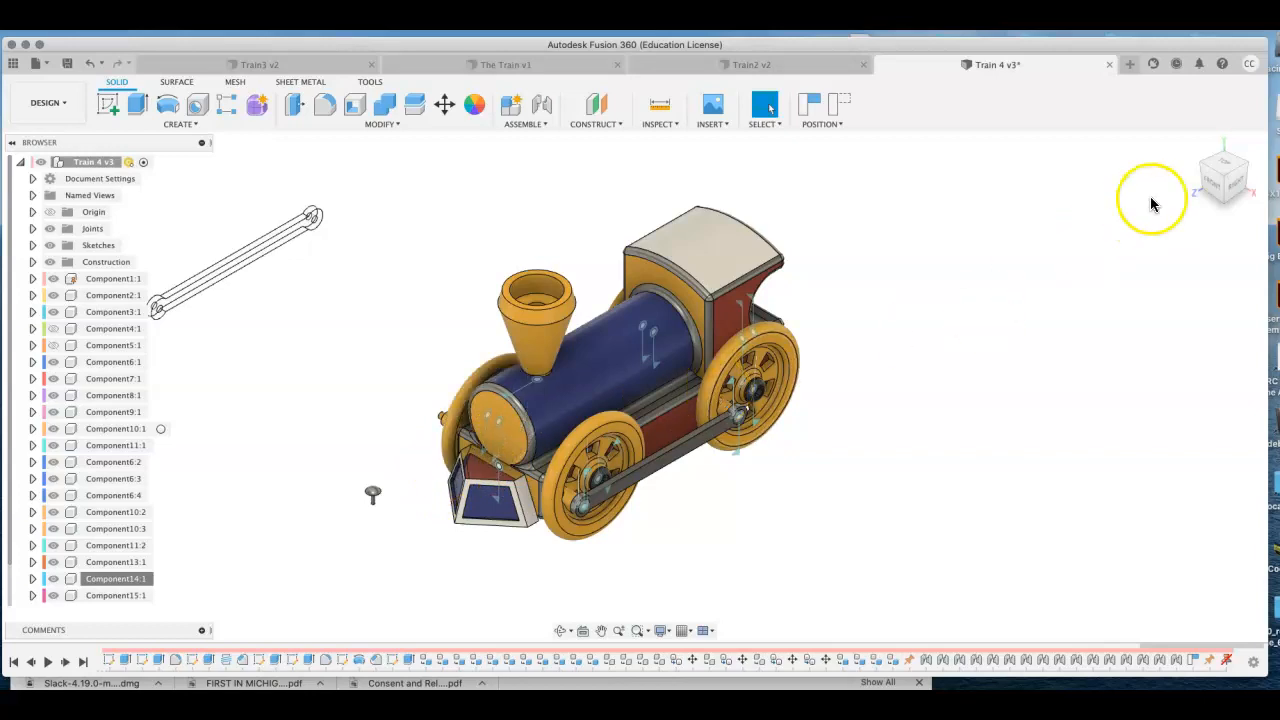
left_click(1188, 144)
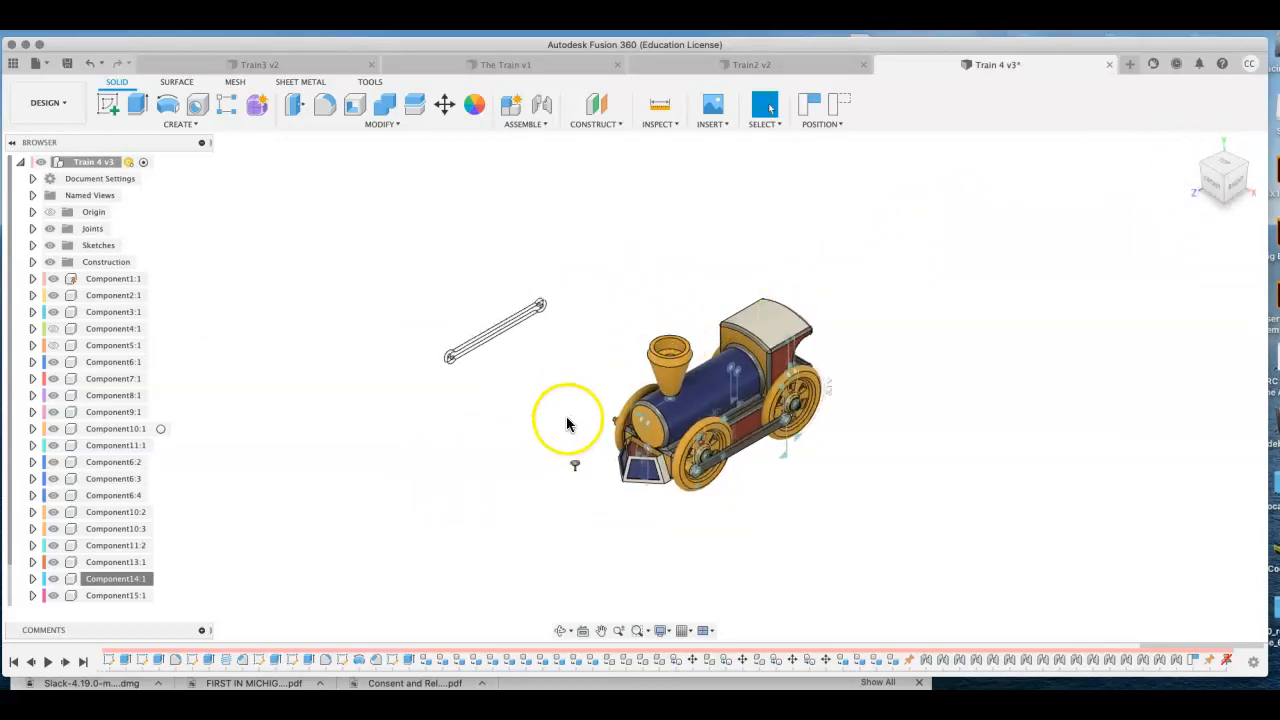